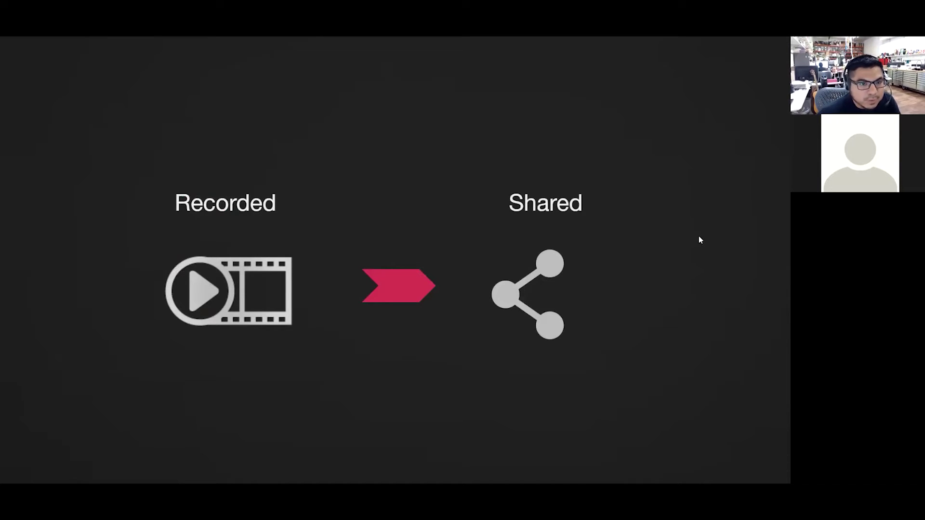
Step: Advance the presentation to the Use Cases slide, end the slideshow and minimize its browser window
key(Right)
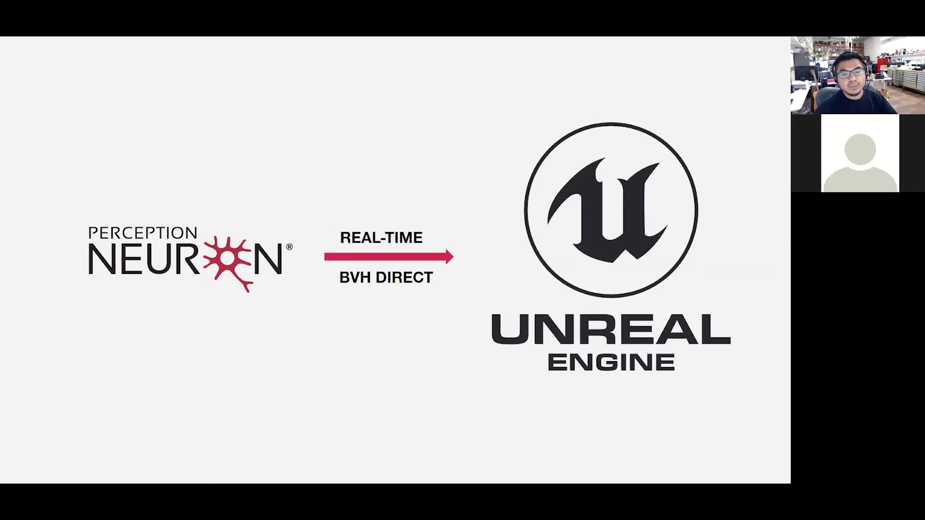
key(Right)
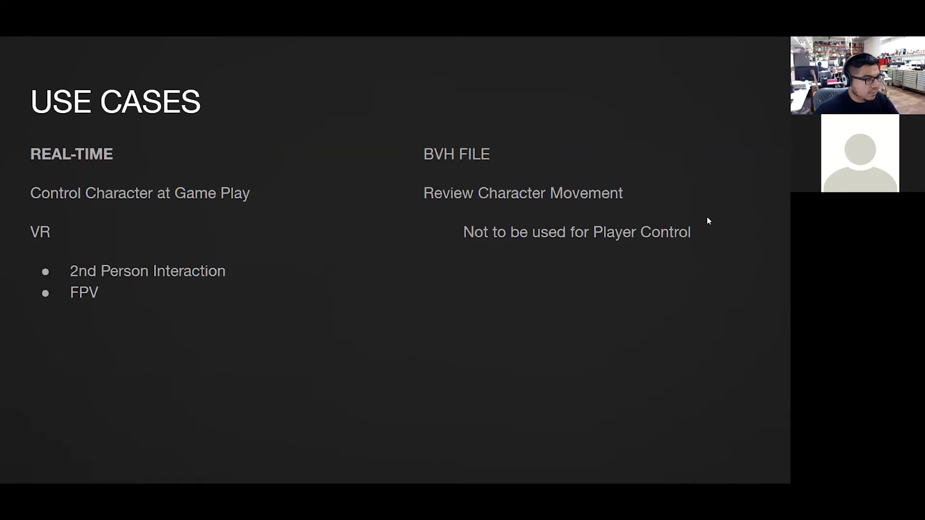
key(Escape)
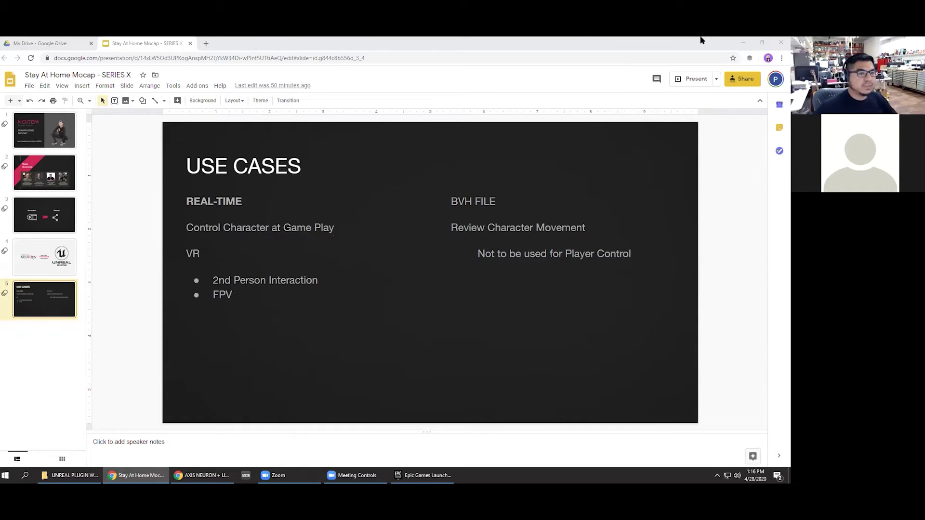
click(741, 42)
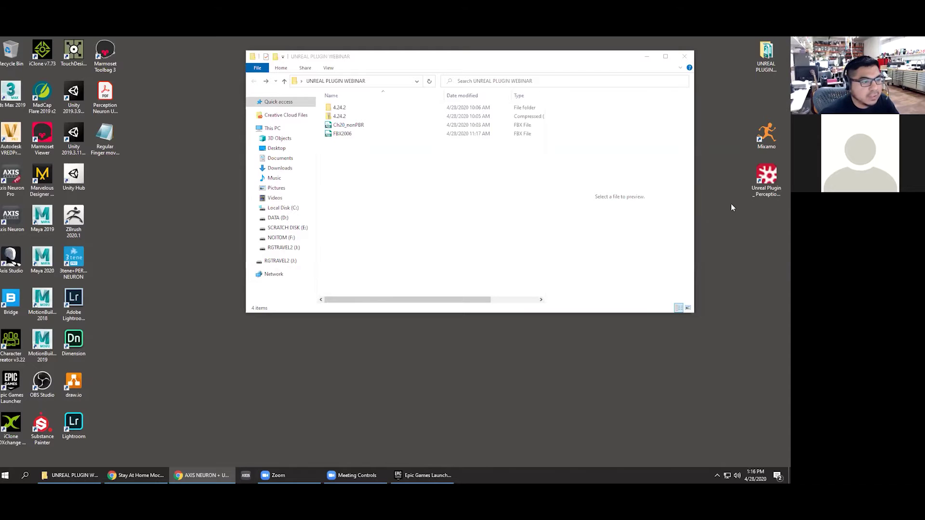
Step: Open the Perception Neuron Unreal Plugin web page from its desktop shortcut and review the Unreal Integration and Live Link downloads
drag(738, 108, 751, 182)
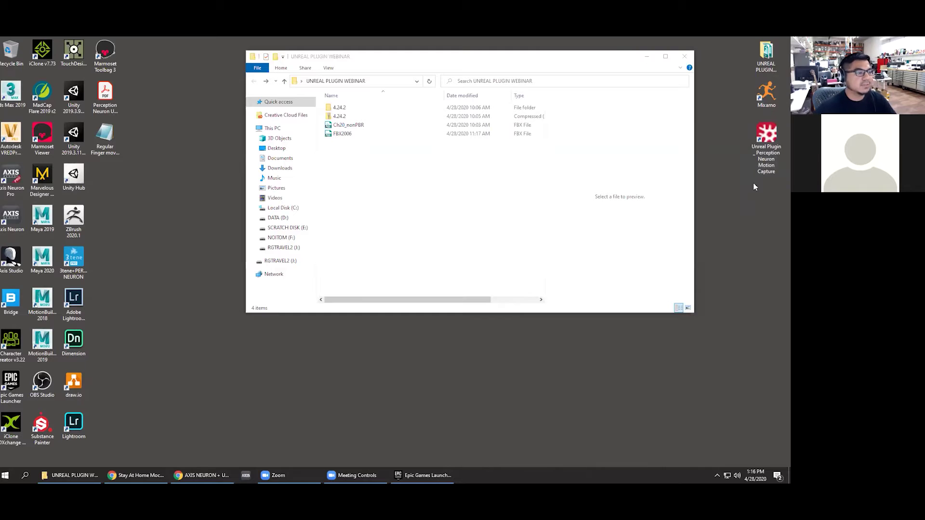
click(434, 189)
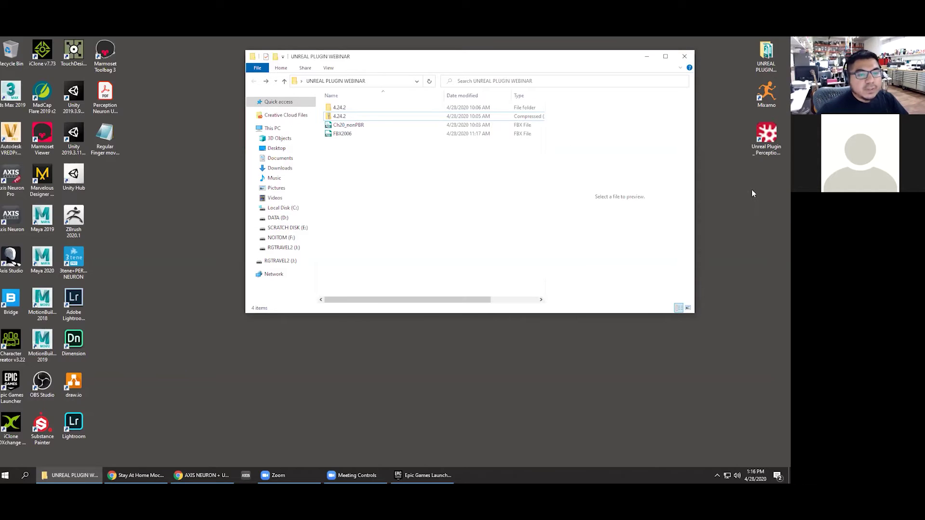
double_click(768, 136)
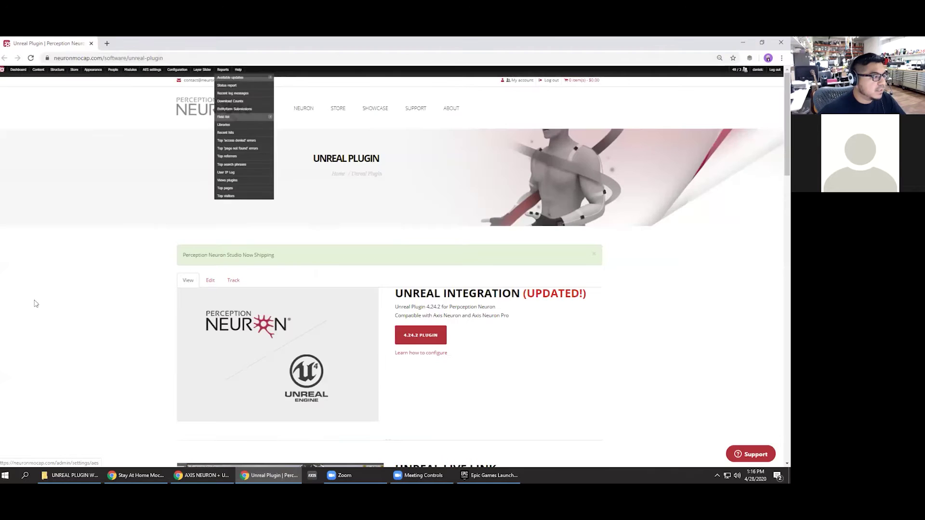
scroll(166, 310, down, 2)
scroll(174, 314, up, 1)
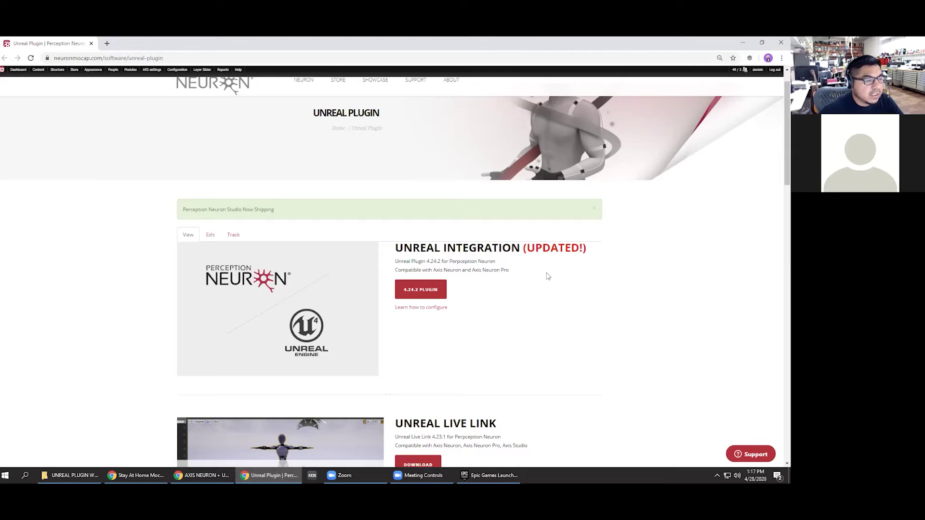
scroll(547, 276, down, 3)
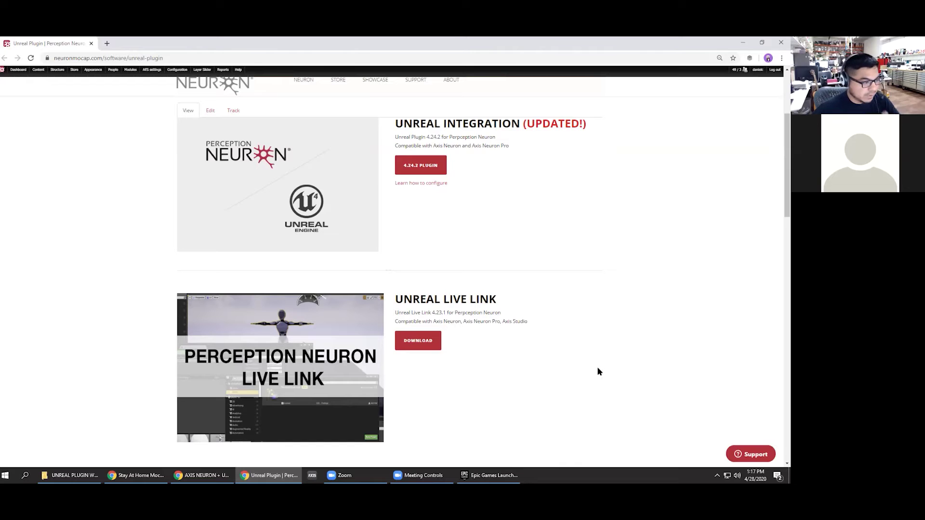
scroll(423, 228, up, 3)
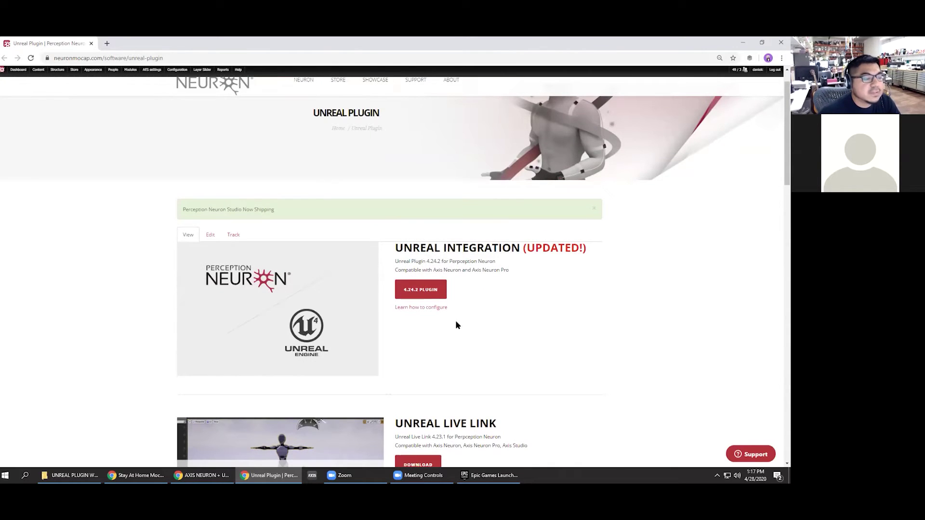
click(741, 45)
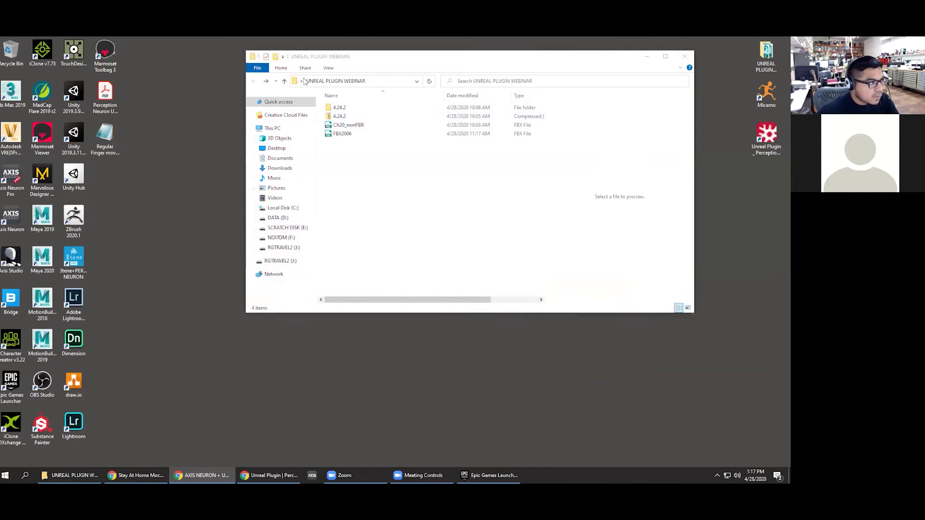
Step: Launch Unreal Engine 4.24.3 from the Epic Games Launcher library and dismiss the SteamVR window
click(348, 147)
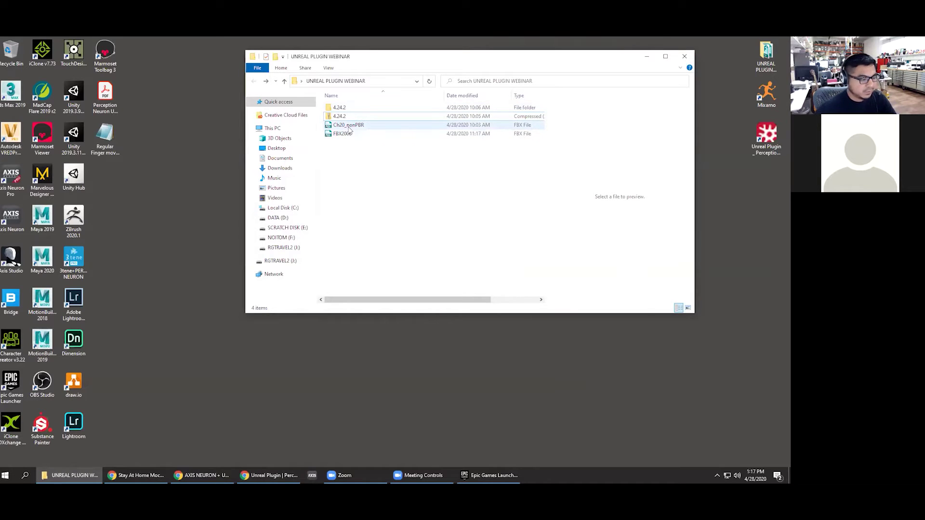
key(super)
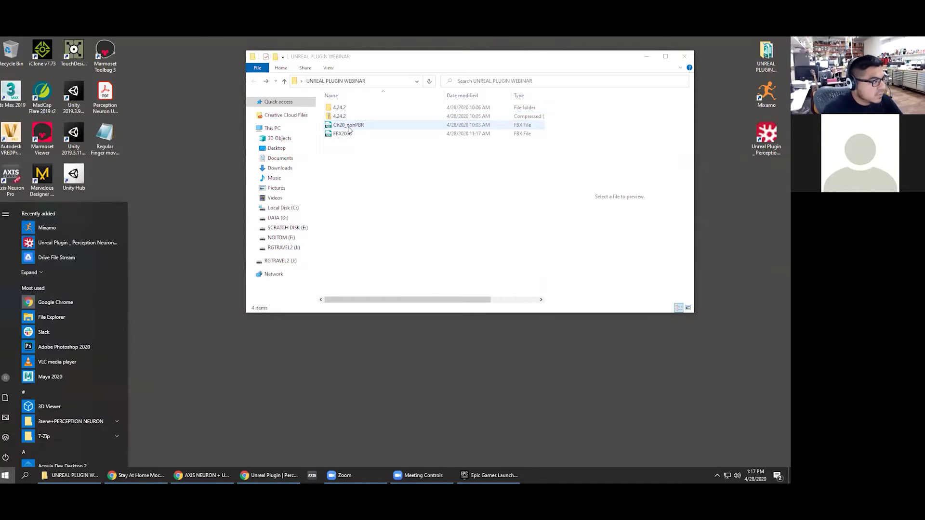
text(epic)
key(Return)
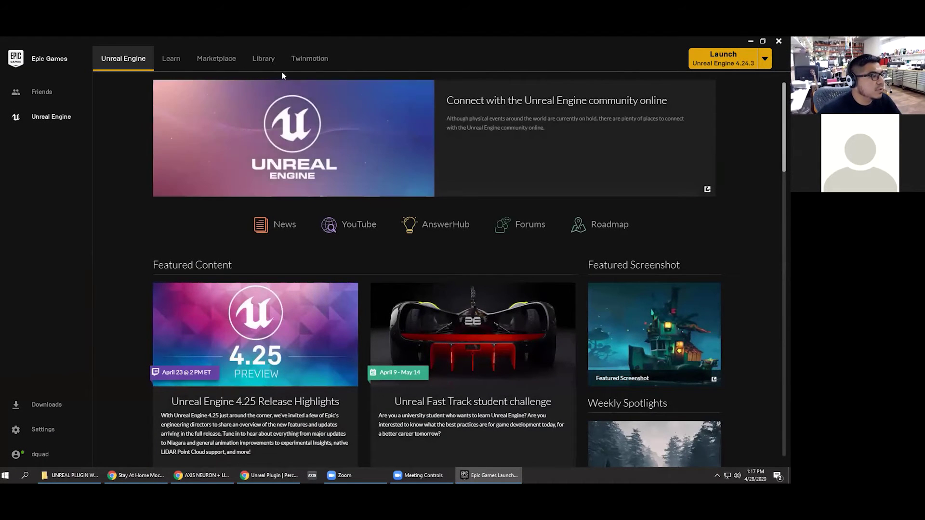
click(257, 68)
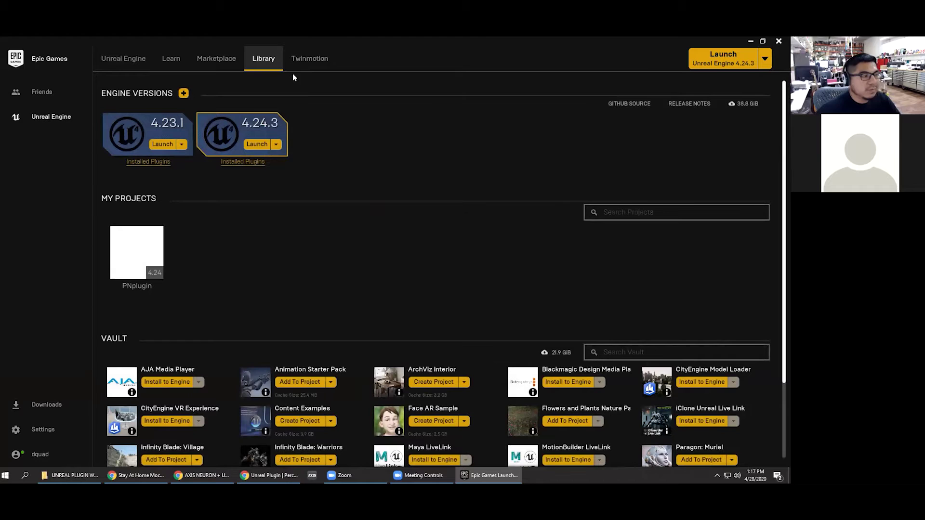
click(259, 145)
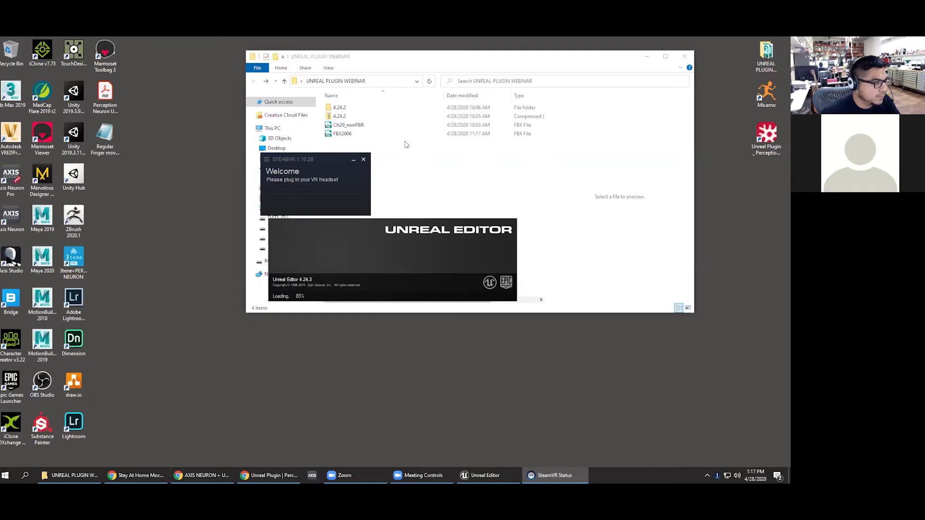
click(364, 160)
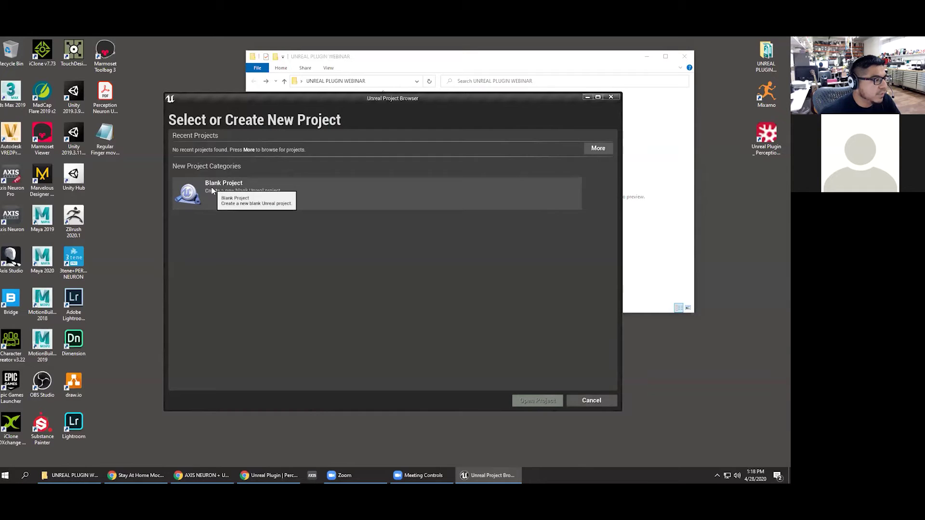
Step: Start a new blank project with the Blank template and keep Blueprint as the project type
click(212, 187)
click(483, 400)
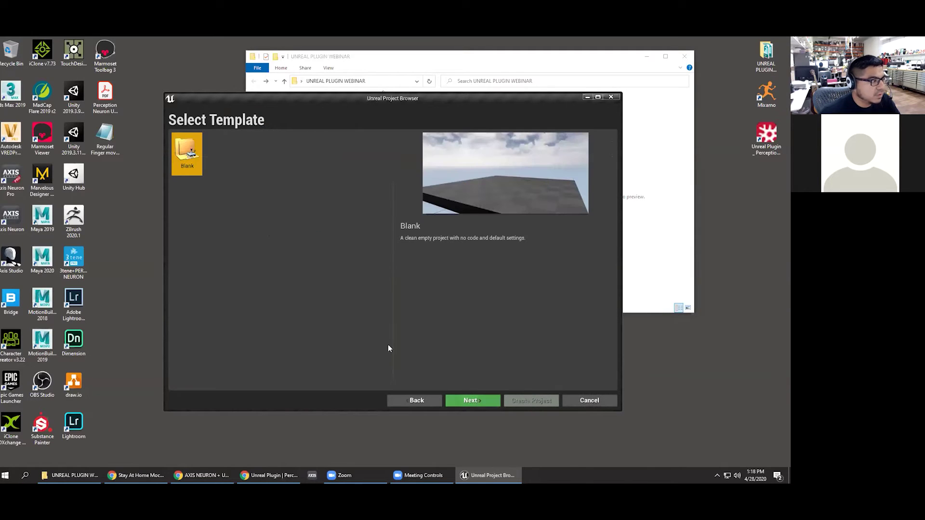
click(448, 401)
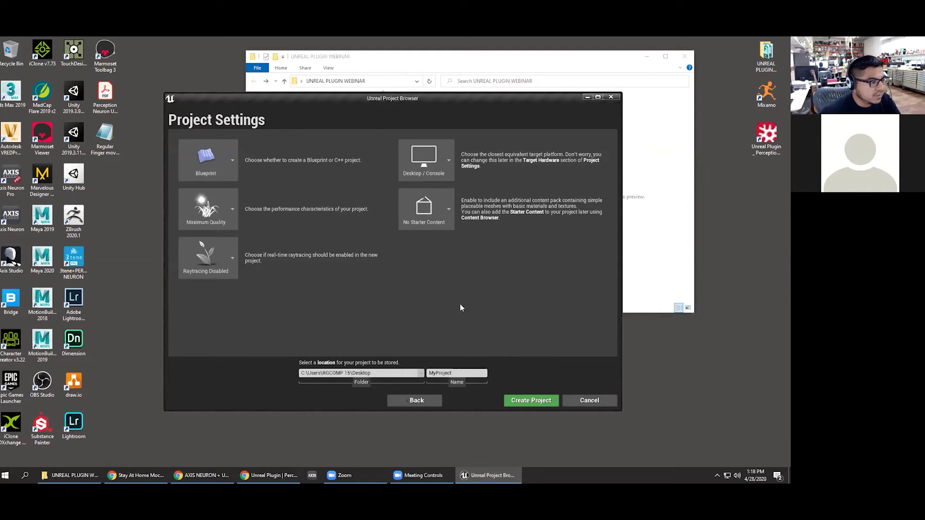
click(224, 161)
click(425, 295)
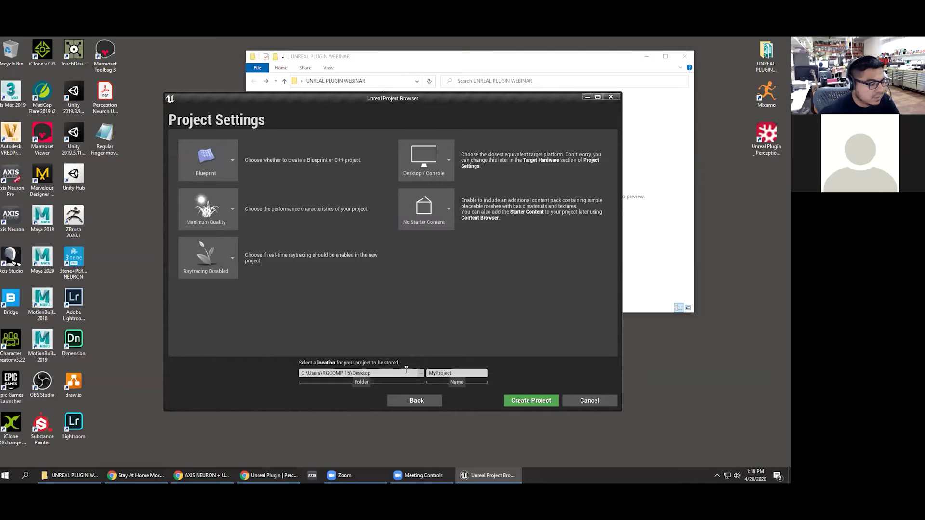
Step: Set the project location to the UNREAL PLUGIN WEBINAR folder on the desktop
click(421, 373)
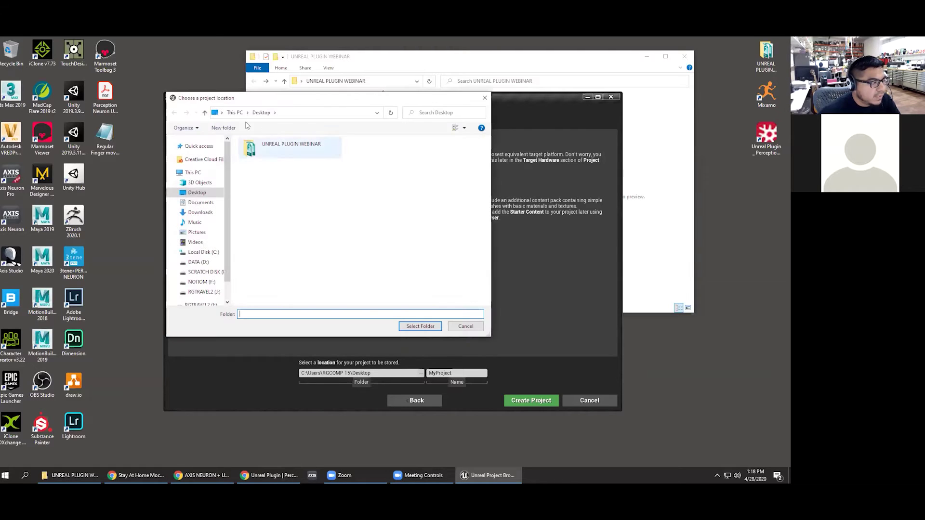
click(269, 147)
double_click(269, 147)
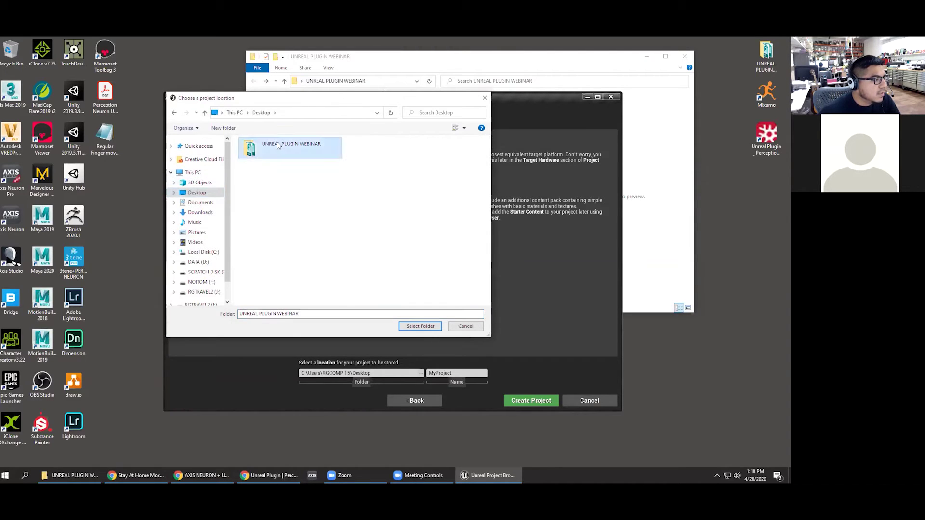
click(420, 326)
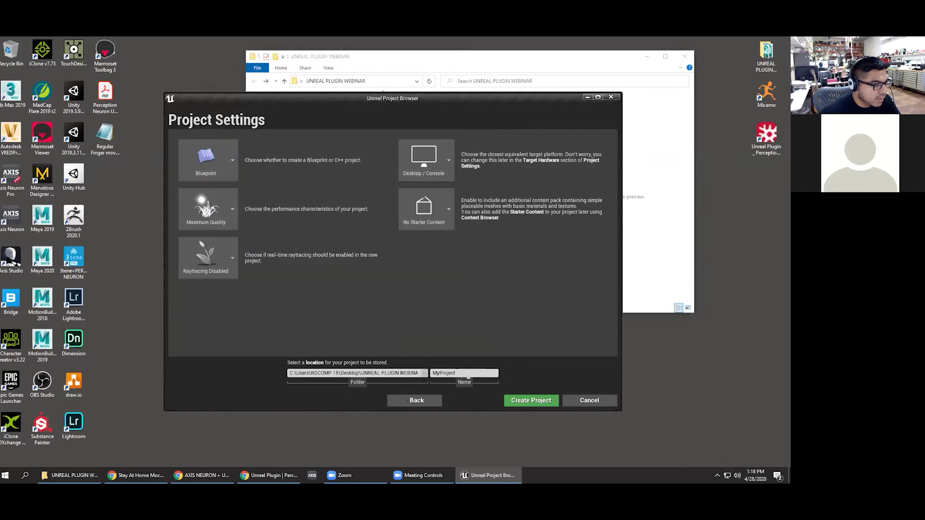
Step: Name the project PNWEBINAR and create it
double_click(441, 374)
text(PN)
text(VE)
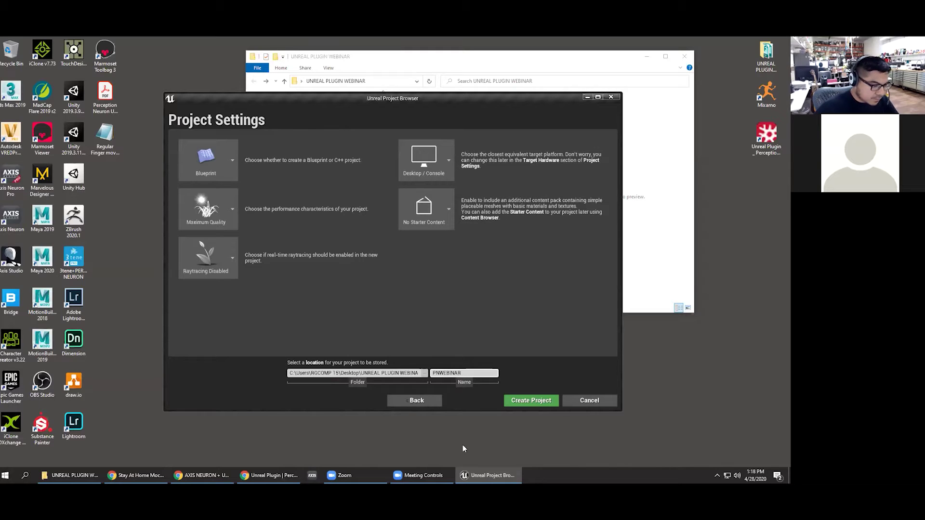
click(519, 401)
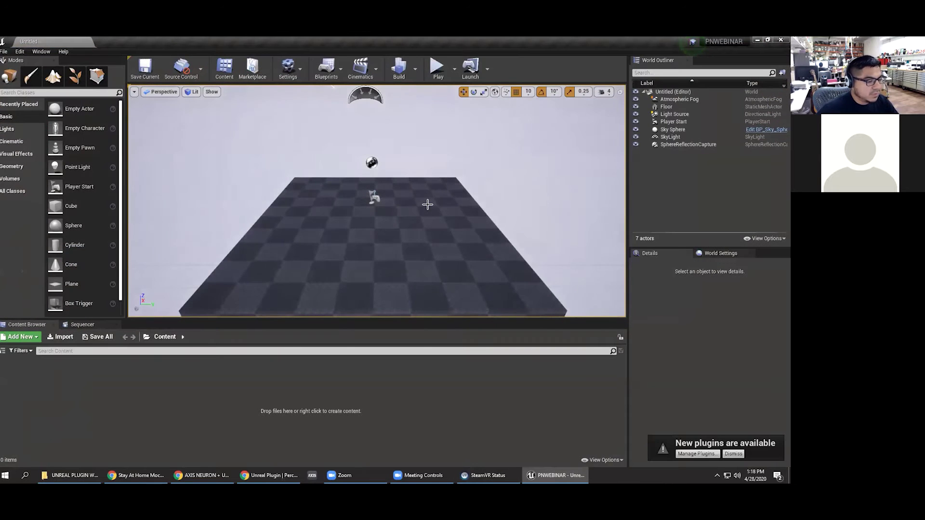
Step: Review the new project's installed plugins and close the Unreal Editor along with the SteamVR window
click(697, 454)
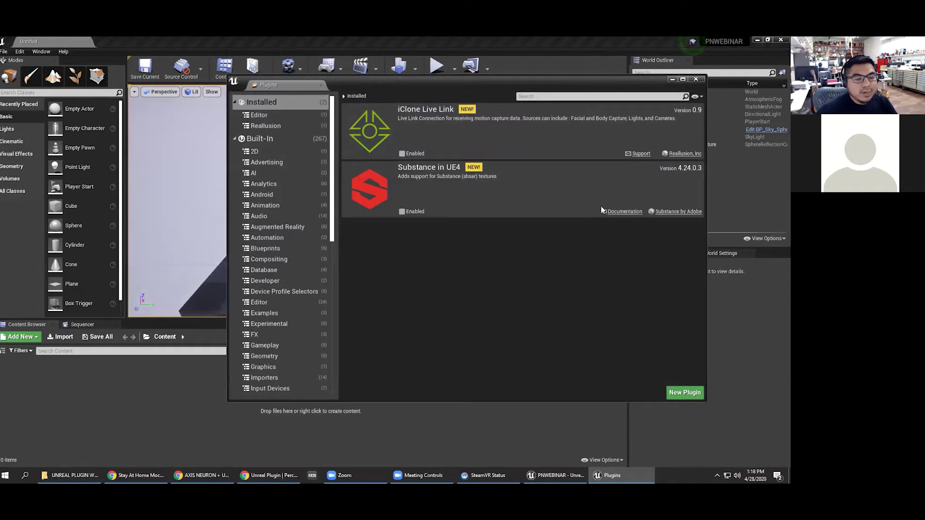
click(694, 80)
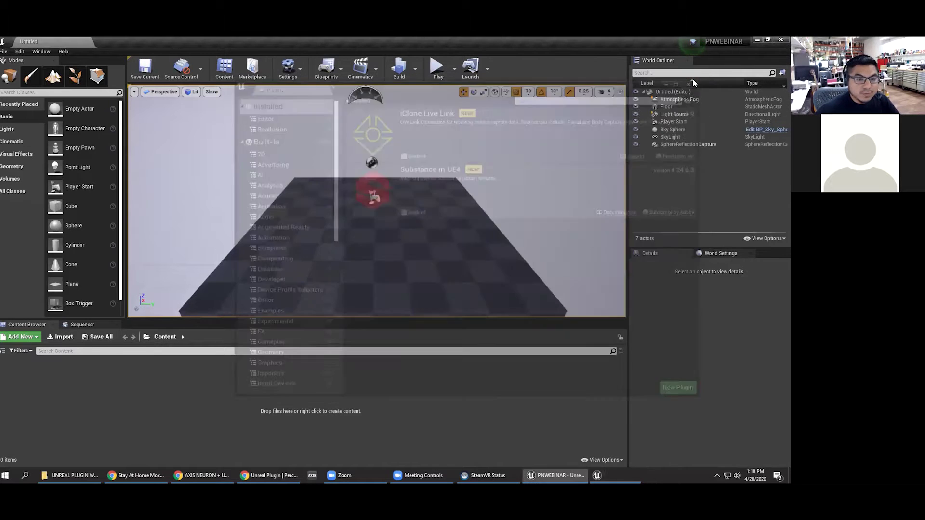
click(780, 40)
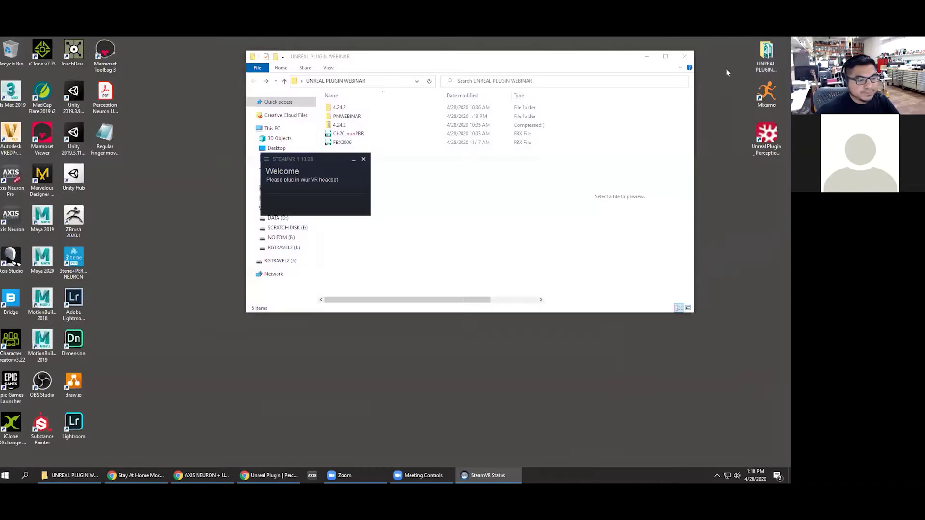
click(364, 159)
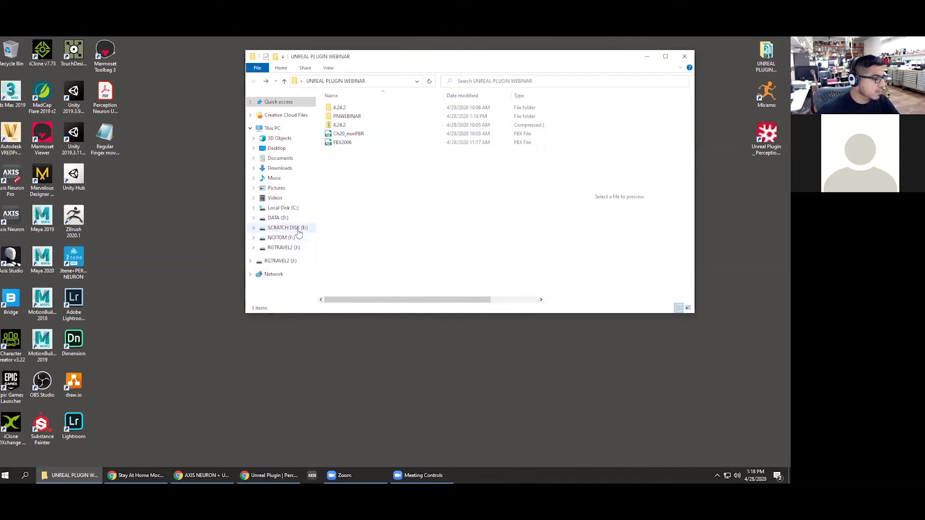
Step: Open the PNWEBINAR project folder in File Explorer and reposition its window on the desktop
click(343, 118)
double_click(343, 119)
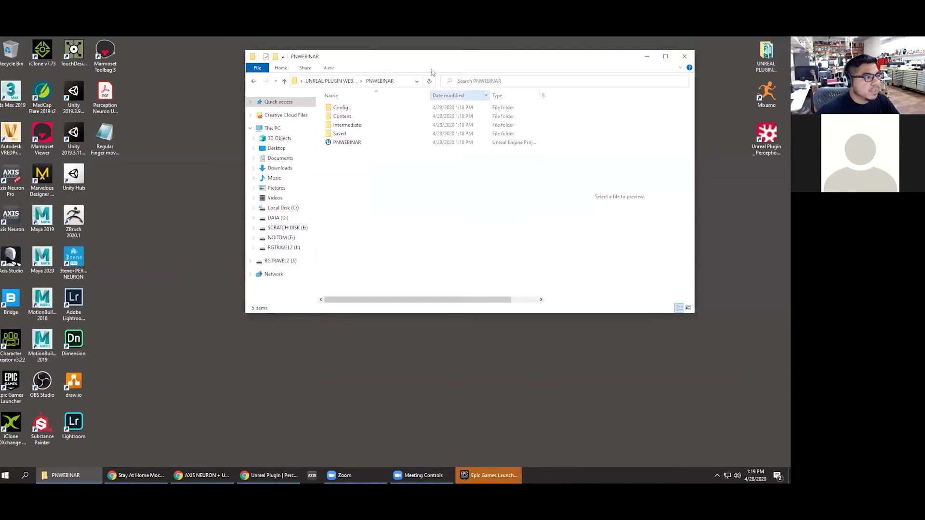
drag(412, 61, 358, 108)
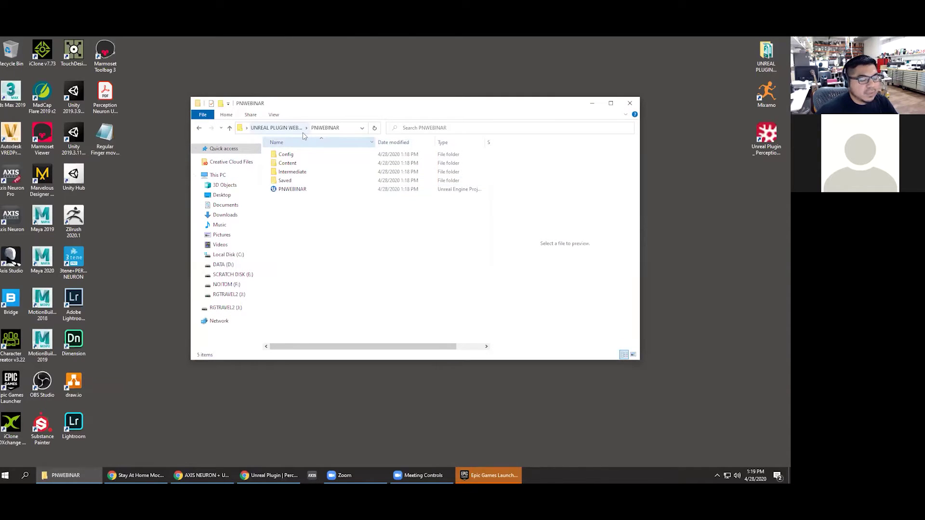
right_click(294, 199)
mouse_move(326, 328)
click(412, 337)
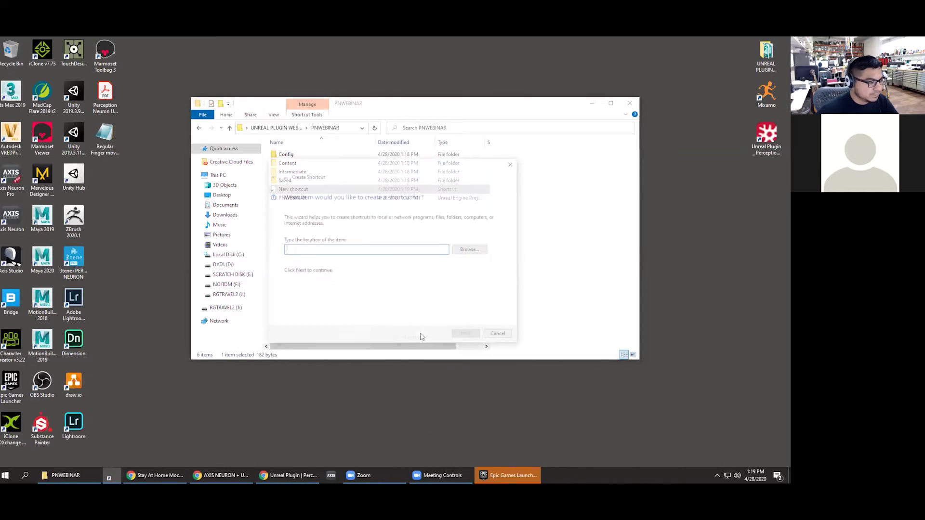
click(498, 333)
Step: Create a folder named Plugins inside the PNWEBINAR project folder and return to the UNREAL PLUGIN WEBINAR folder
right_click(317, 248)
mouse_move(363, 375)
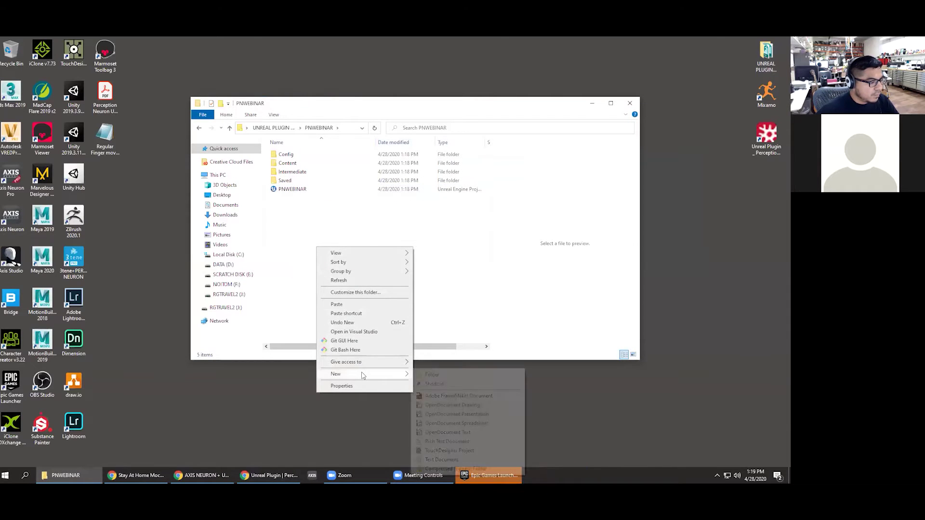
click(422, 374)
text(Plugins)
click(322, 295)
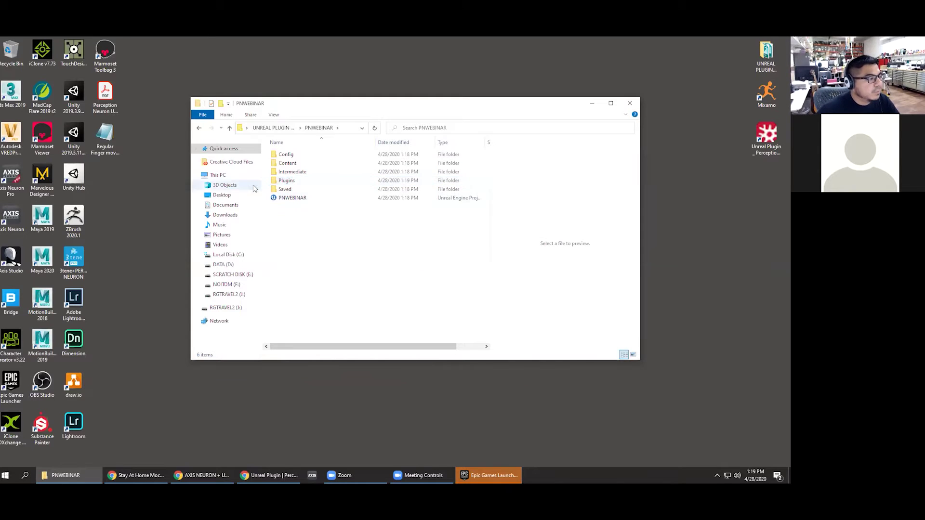
click(200, 130)
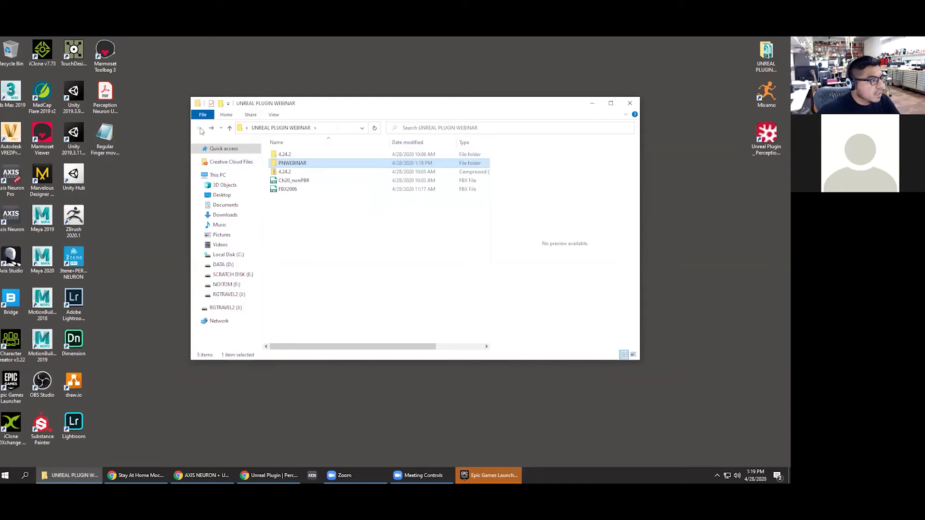
Step: Check the previously extracted 4.24.2 folder and permanently delete it from the UNREAL PLUGIN WEBINAR folder
double_click(287, 155)
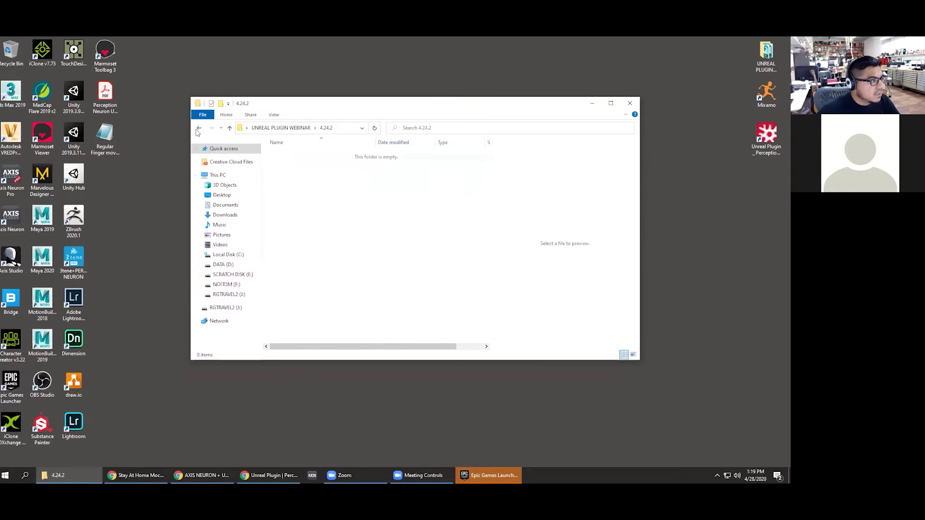
click(199, 129)
click(298, 154)
key(shift+Delete)
key(Return)
Step: Extract the 4.24.2 archive into its own folder and look through the contents of the PerceptionNeuron folder
right_click(287, 164)
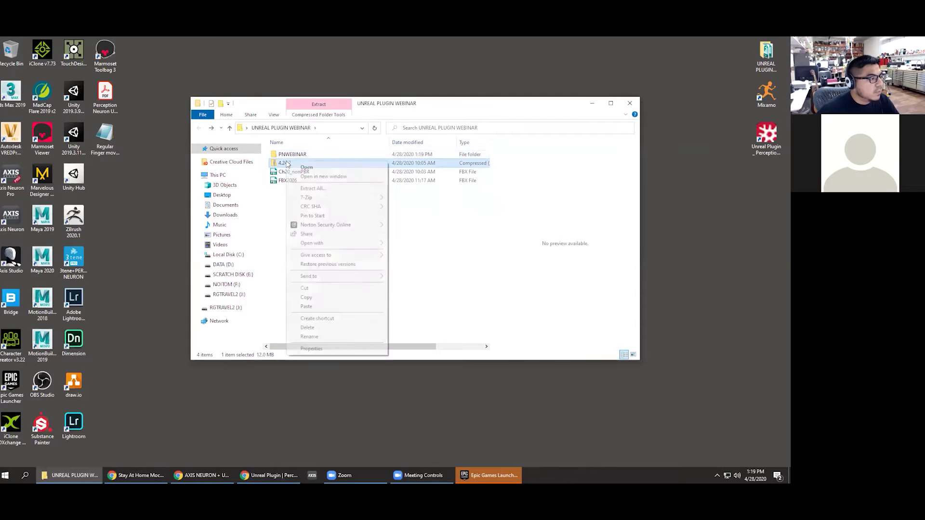
click(313, 188)
click(470, 339)
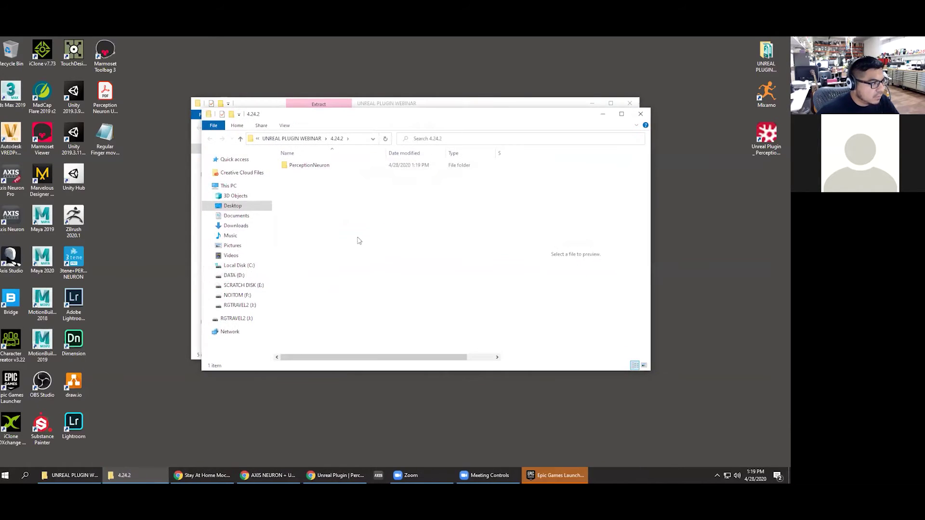
double_click(312, 166)
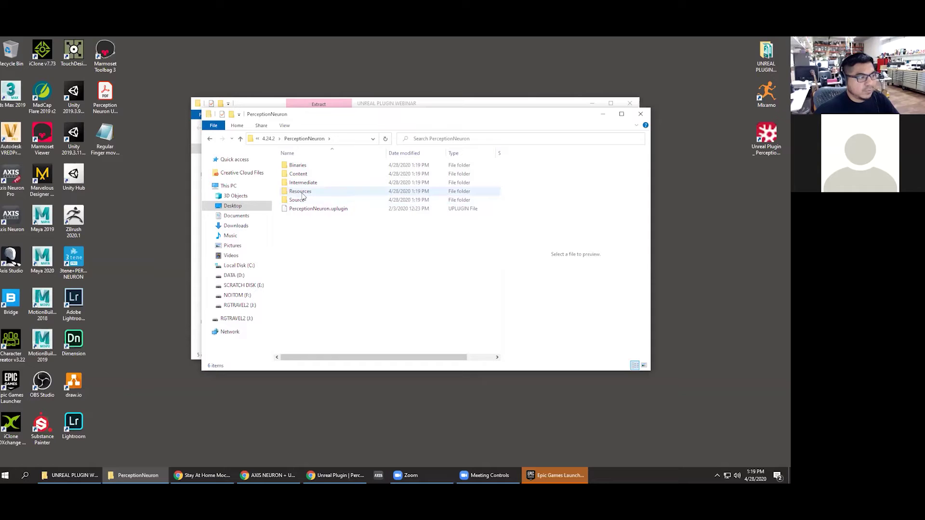
click(268, 139)
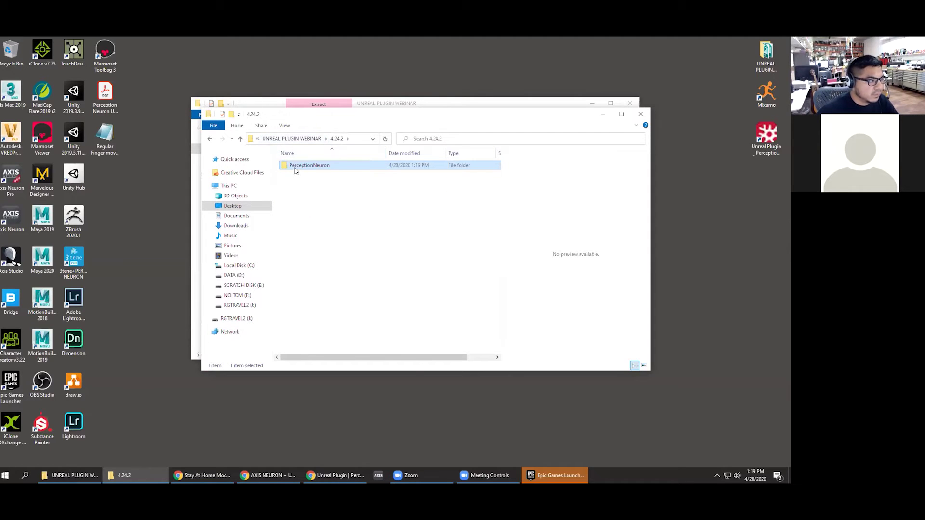
Step: Move the extracted PerceptionNeuron folder into the Plugins folder of the PNWEBINAR project
right_click(296, 170)
click(338, 360)
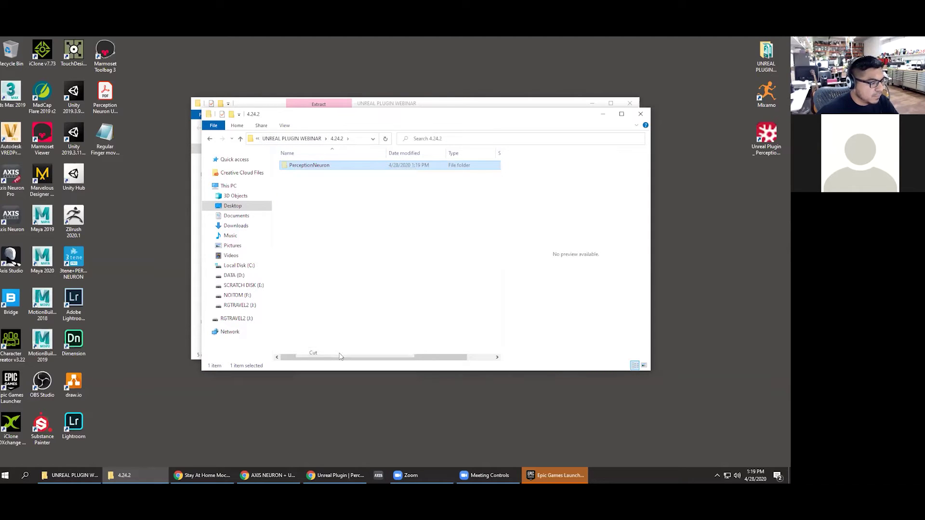
double_click(292, 163)
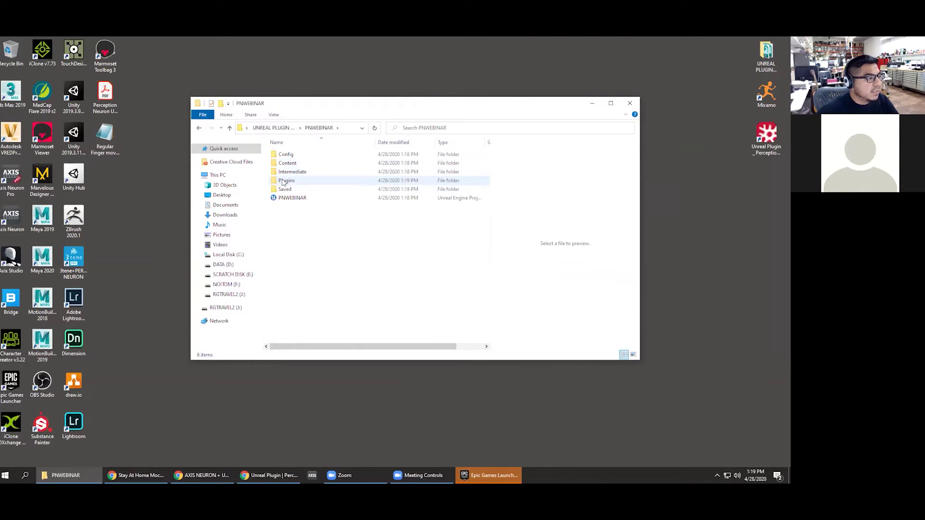
double_click(282, 181)
right_click(293, 178)
click(315, 235)
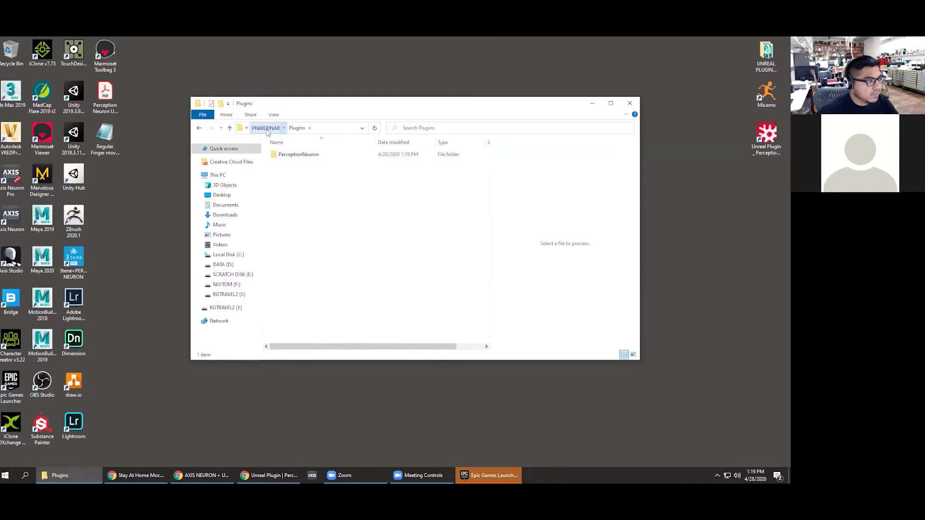
Step: Return to the PNWEBINAR folder and open the PNWEBINAR project file in the Unreal Editor
click(265, 129)
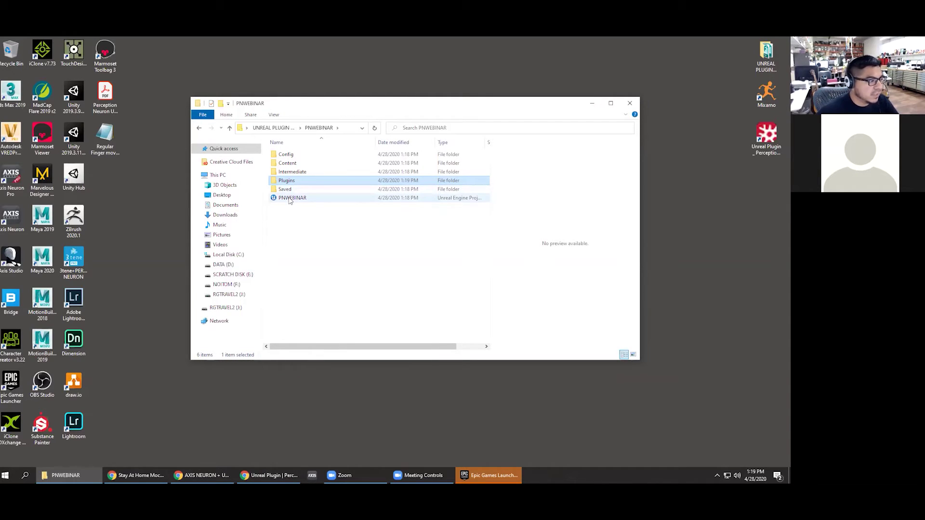
click(295, 221)
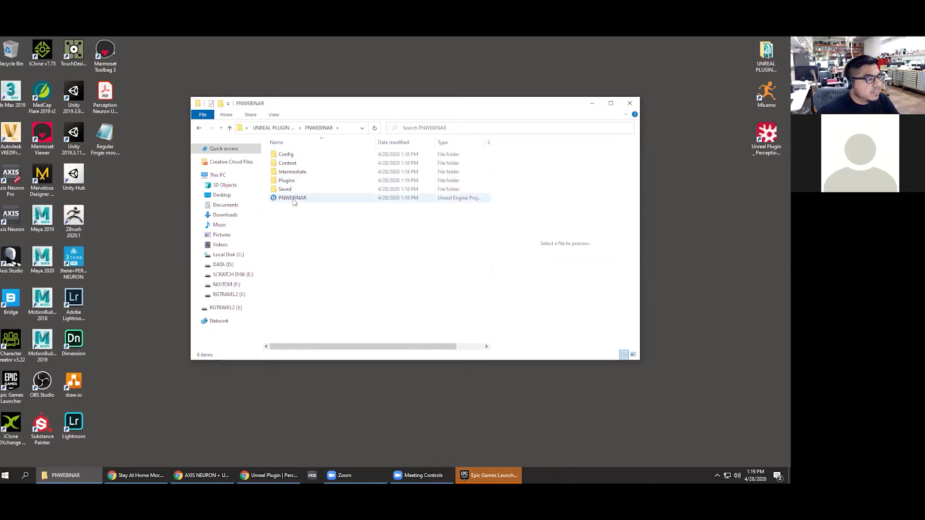
double_click(293, 199)
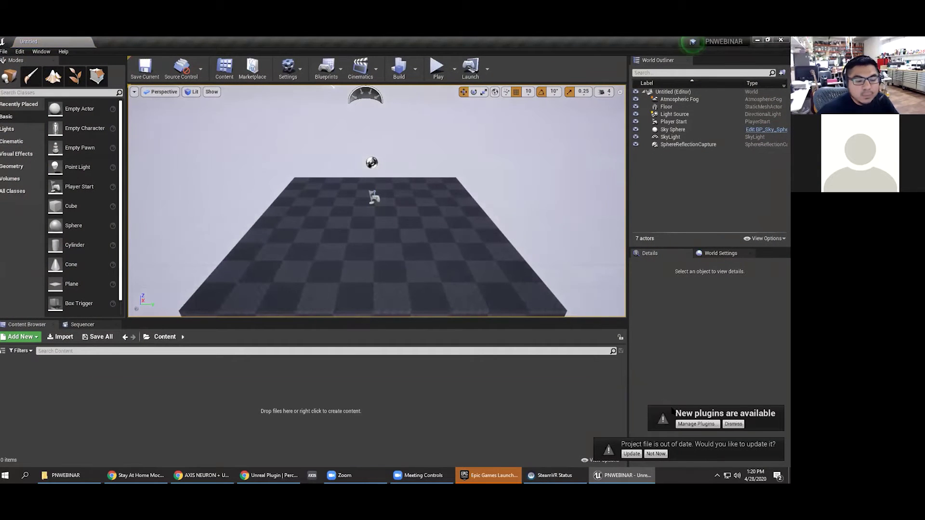
Step: Check among the installed plugins that Perception Neuron is enabled, and close the plugin manager
click(694, 424)
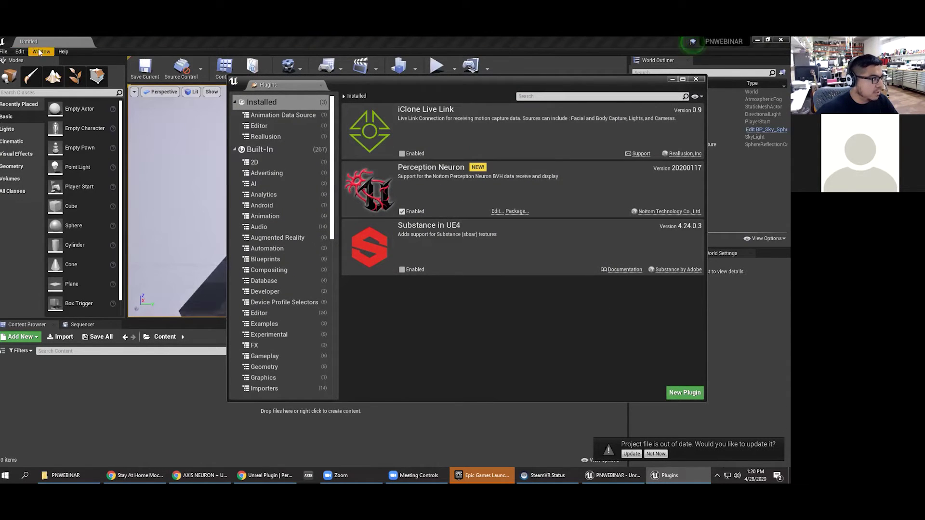
click(19, 52)
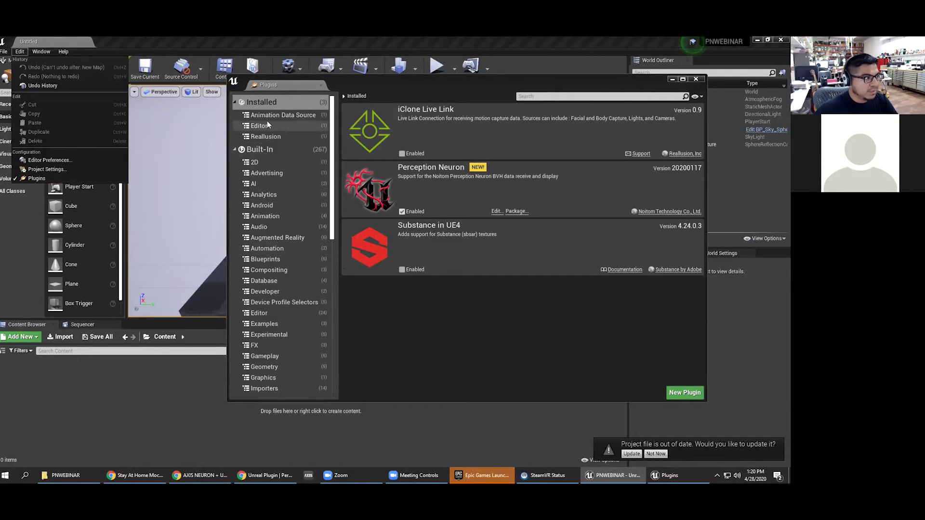
click(402, 210)
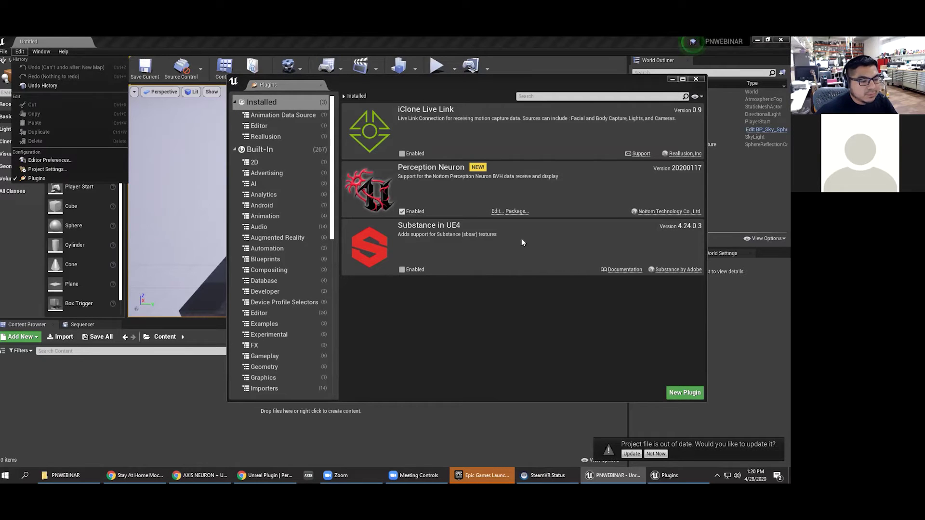
click(696, 80)
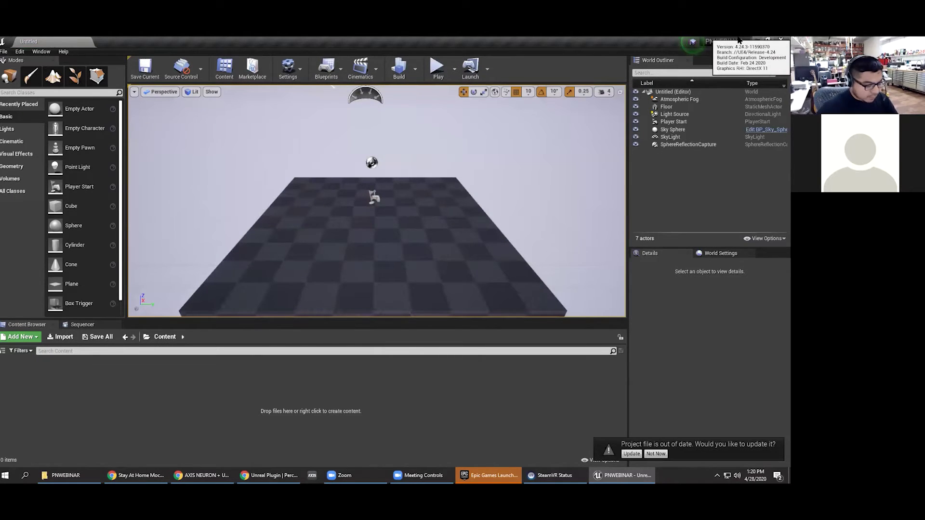
Step: Search Windows for Maya and launch Maya 2020
key(super)
text(may)
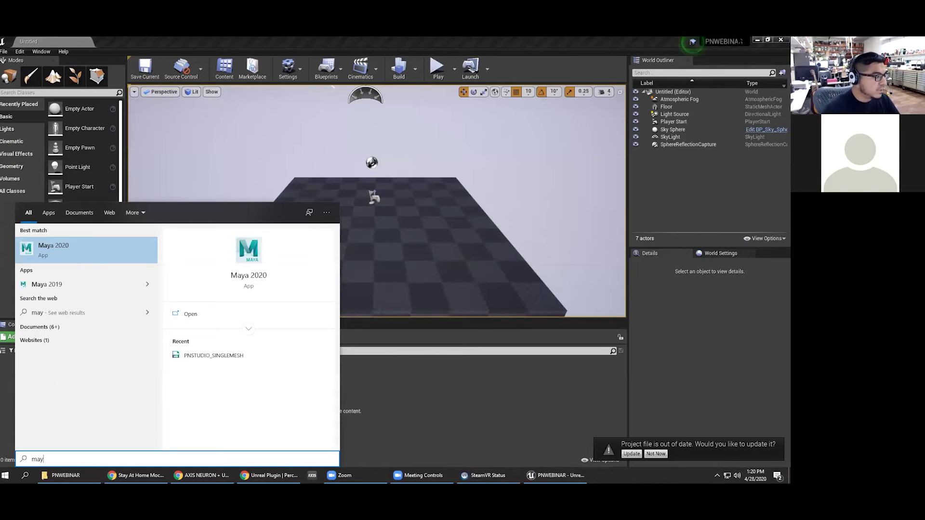
key(Return)
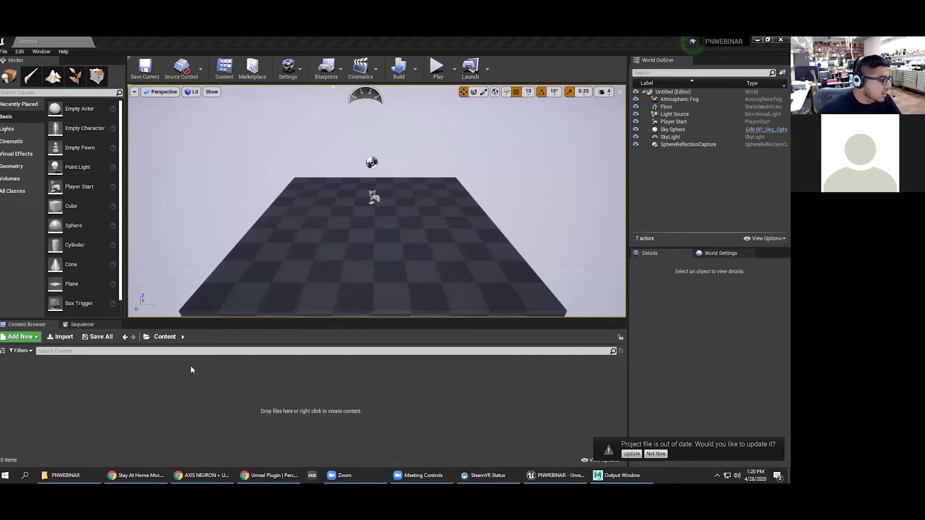
Step: Switch to File Explorer, go back to the UNREAL PLUGIN WEBINAR folder, and keep its window in front of Maya
click(66, 475)
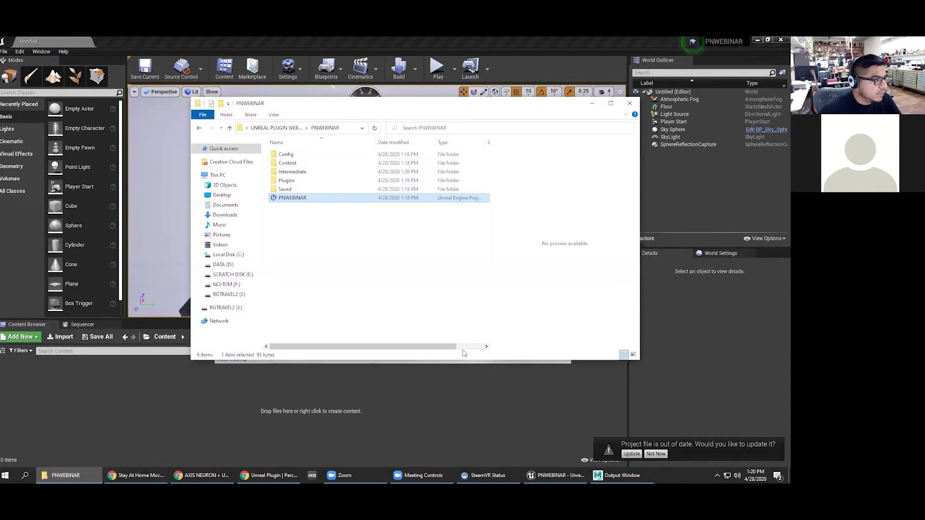
drag(318, 105, 409, 109)
click(290, 132)
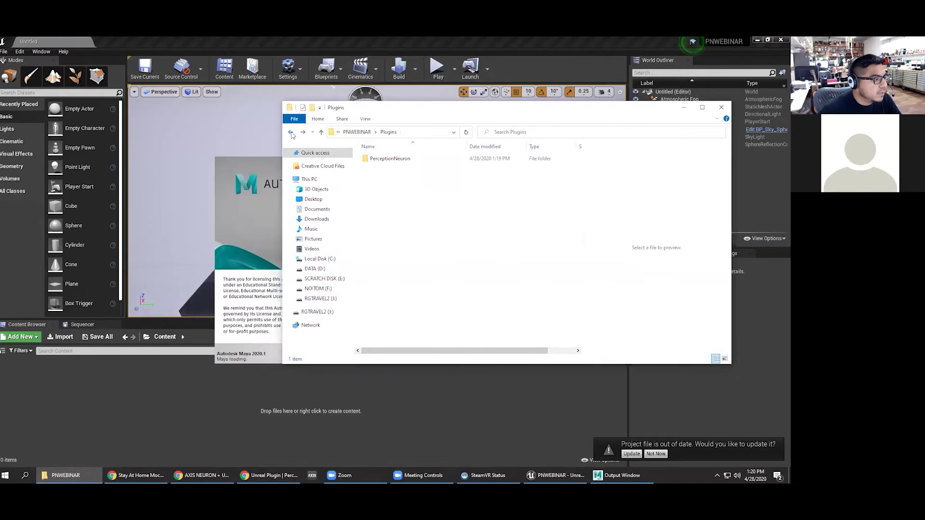
click(290, 132)
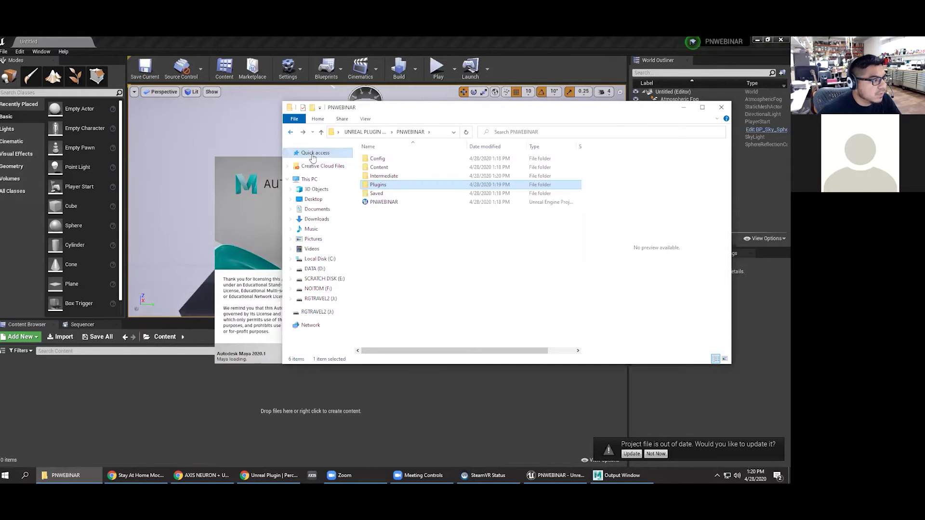
click(290, 132)
drag(406, 109, 415, 116)
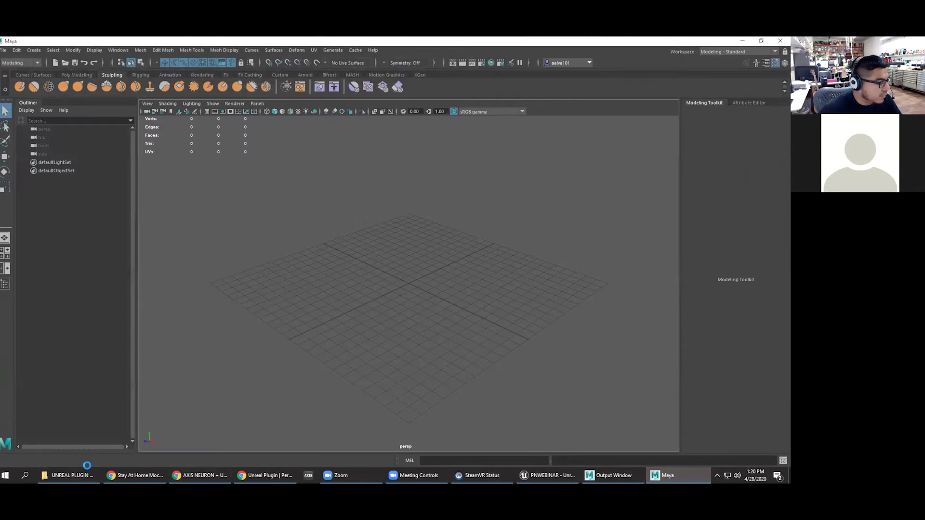
click(82, 475)
click(413, 238)
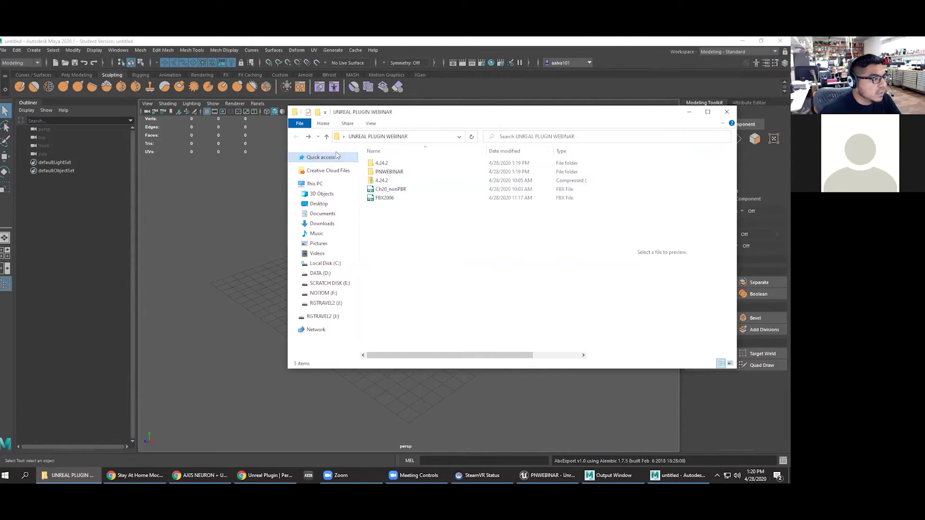
Step: Open the Mixamo website from its Desktop shortcut, view the Characters library, and minimize the browser
click(317, 204)
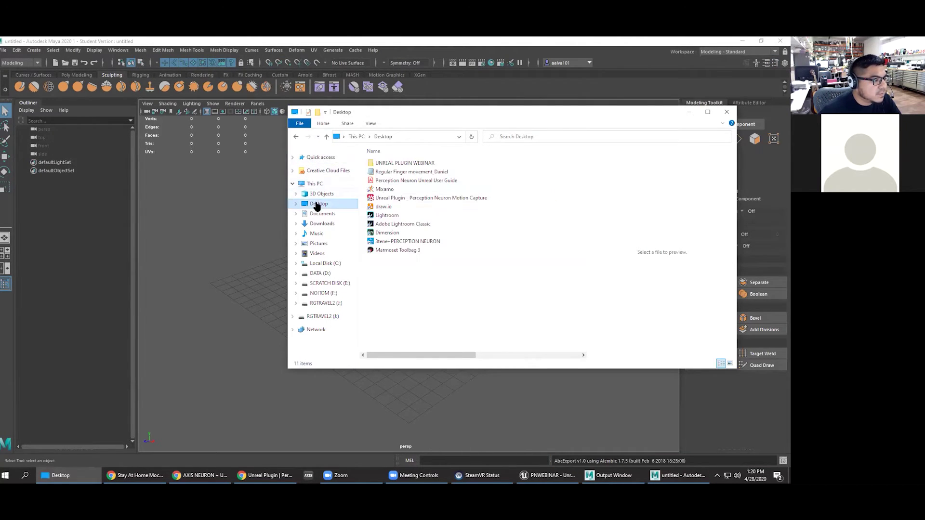
click(385, 189)
key(Return)
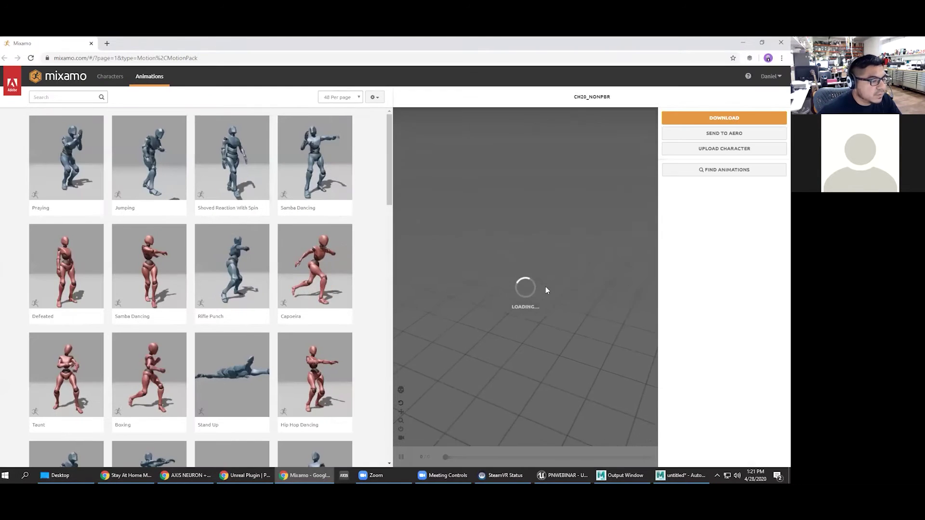
click(102, 78)
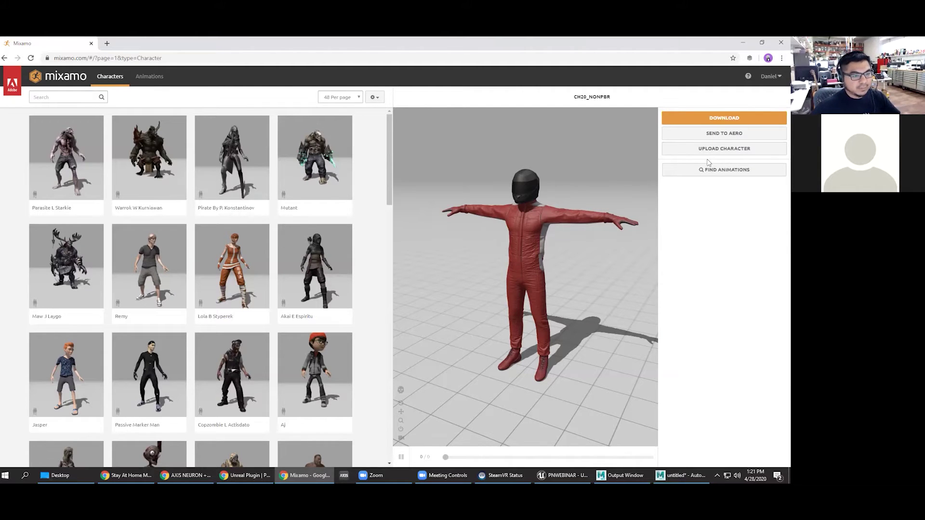
click(745, 47)
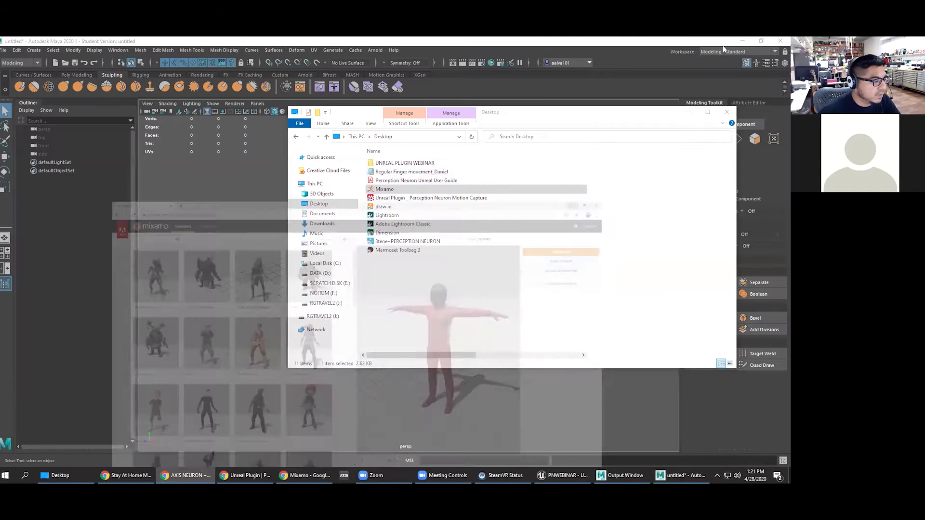
Step: Import the Ch20_nonPBR FBX from the UNREAL PLUGIN WEBINAR folder into the Maya scene and frame the whole character
double_click(405, 163)
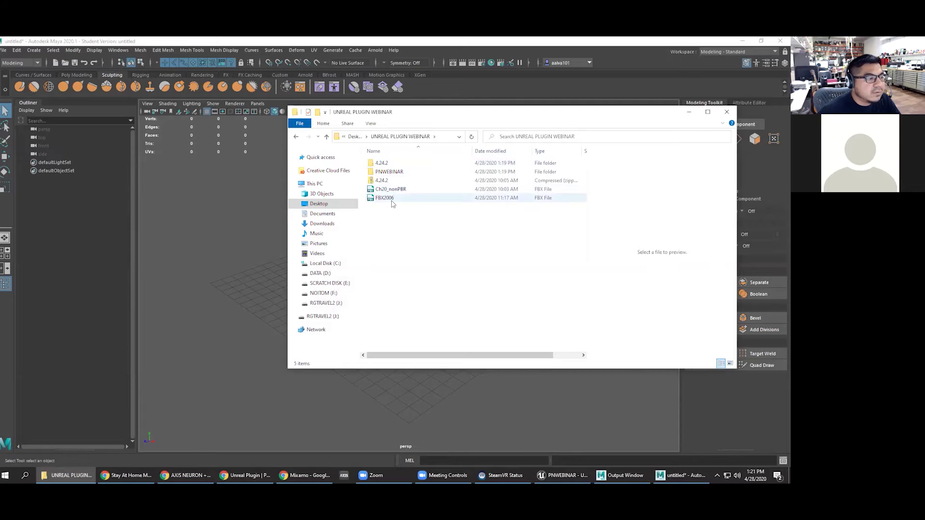
drag(479, 113, 499, 115)
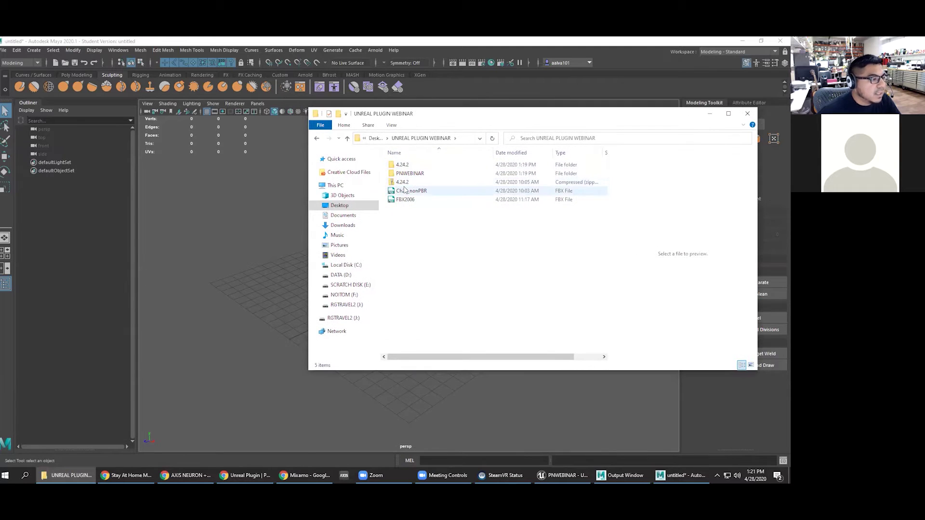
drag(407, 191, 242, 266)
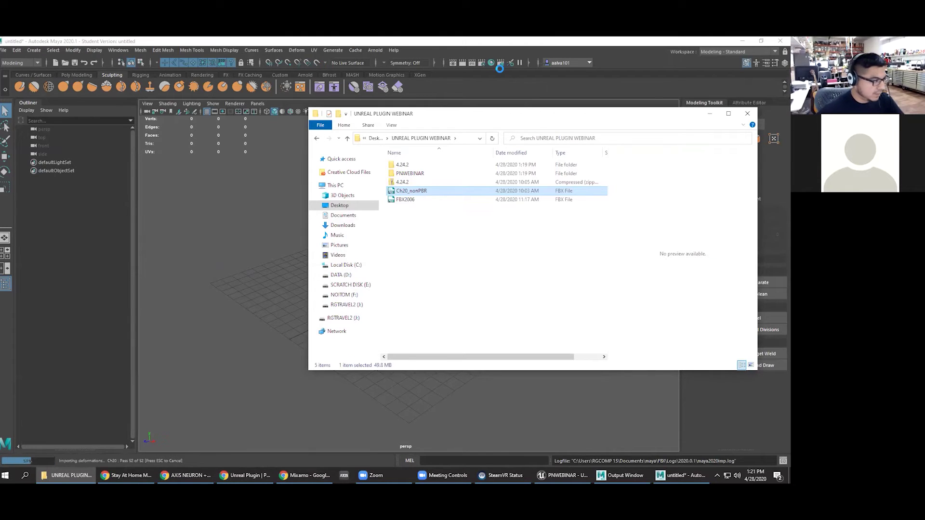
click(434, 45)
scroll(465, 332, down, 10)
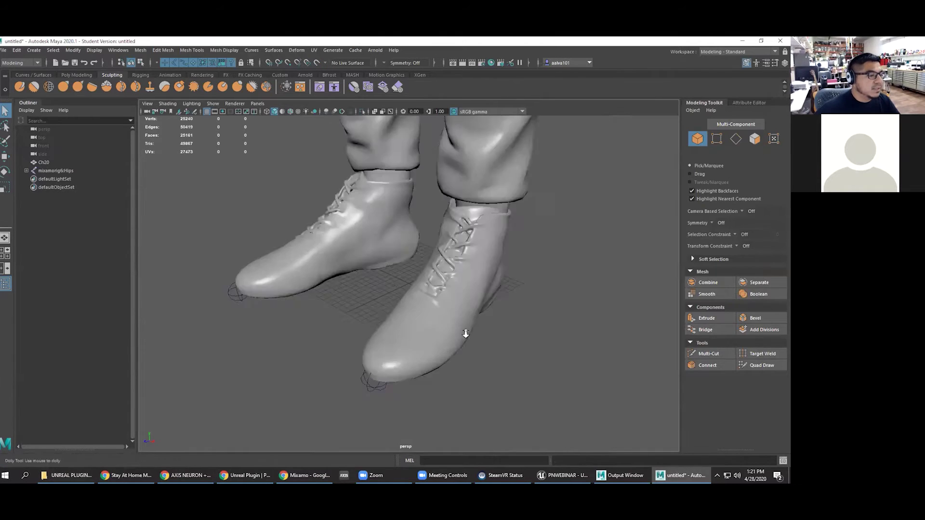
key(f)
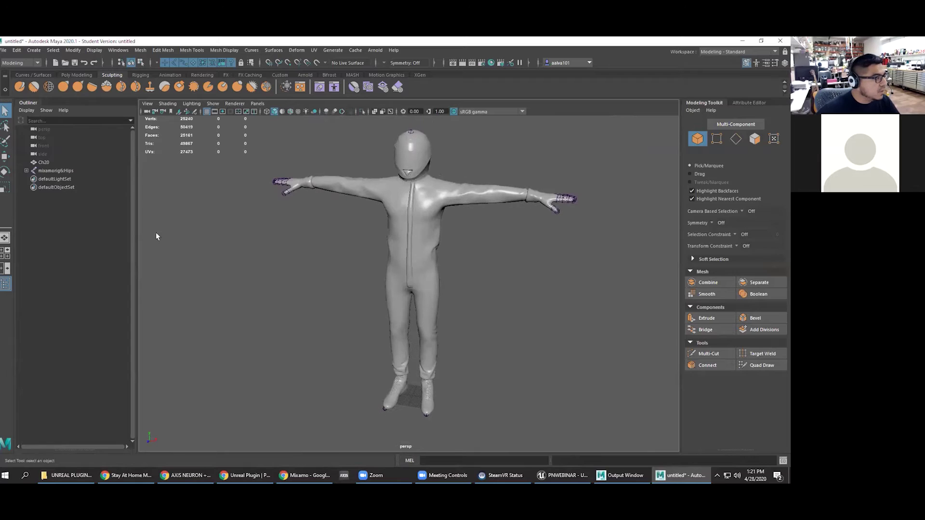
Step: Expand the character's entire Hips joint hierarchy in the Outliner and widen the Outliner to show the full joint names
click(26, 171)
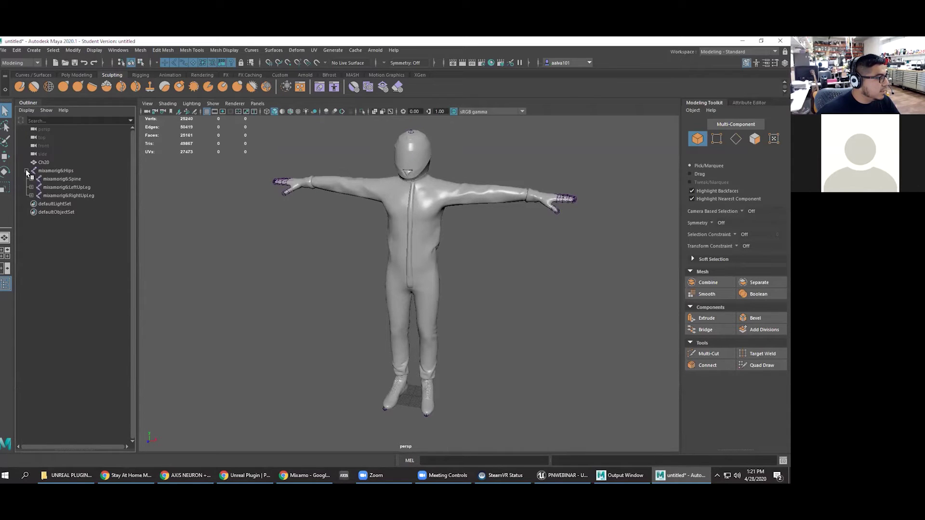
click(27, 171)
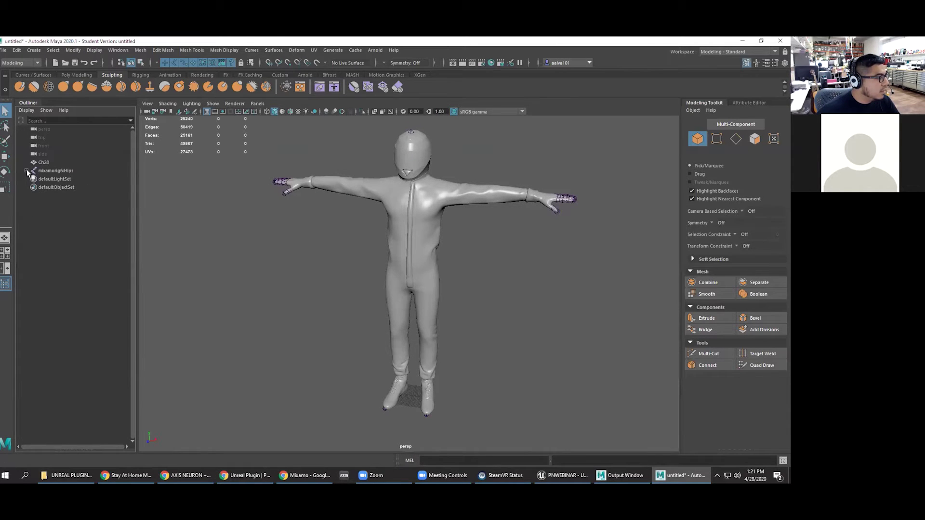
shift+click(27, 171)
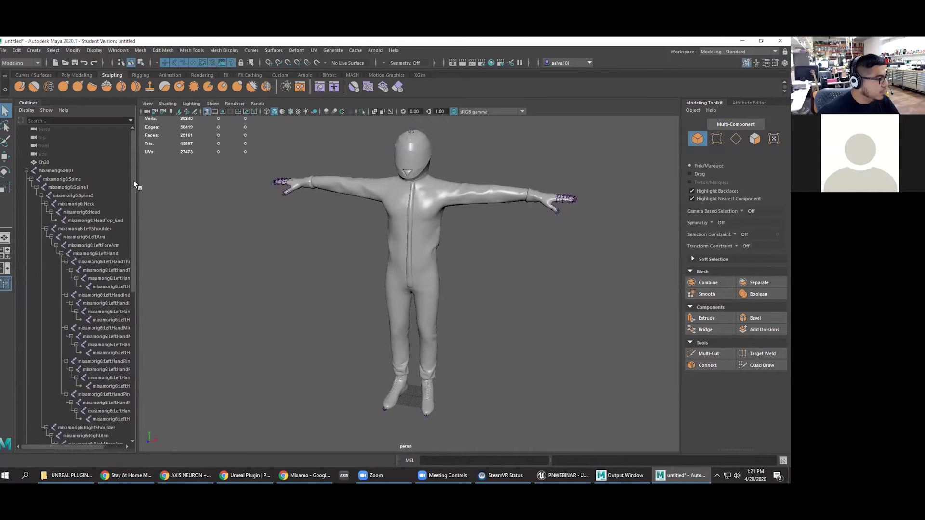
drag(136, 183, 258, 187)
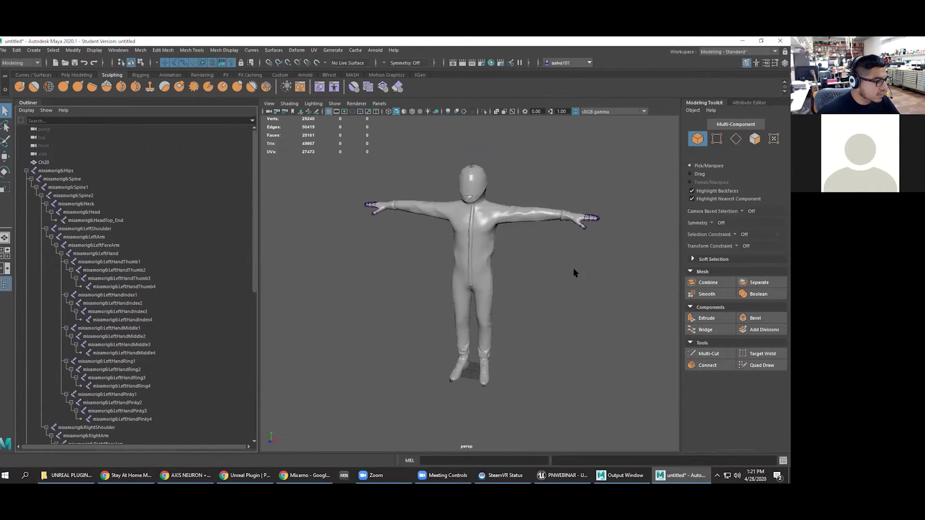
Step: Show the joints through the mesh with X-Ray Joints and examine the skeleton along the character's torso and legs
click(513, 112)
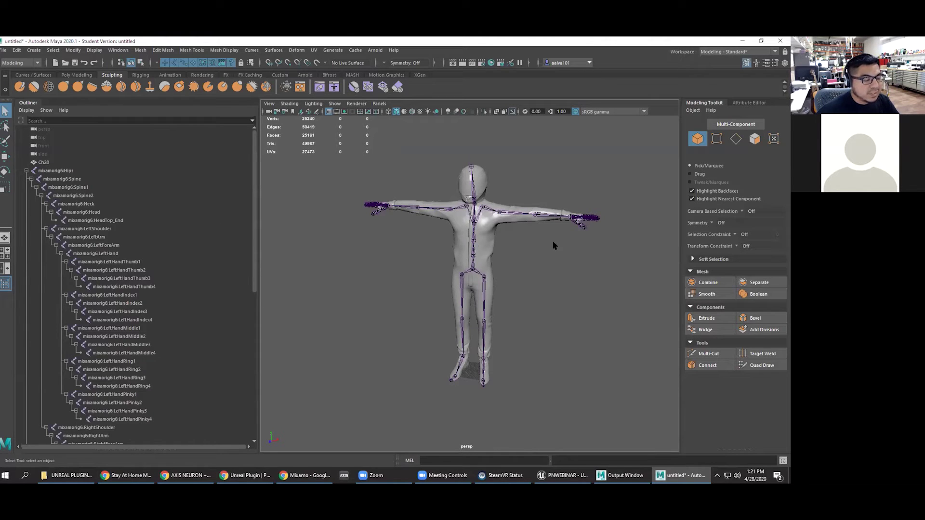
alt+drag(538, 241, 533, 239)
alt+right_drag(532, 239, 564, 250)
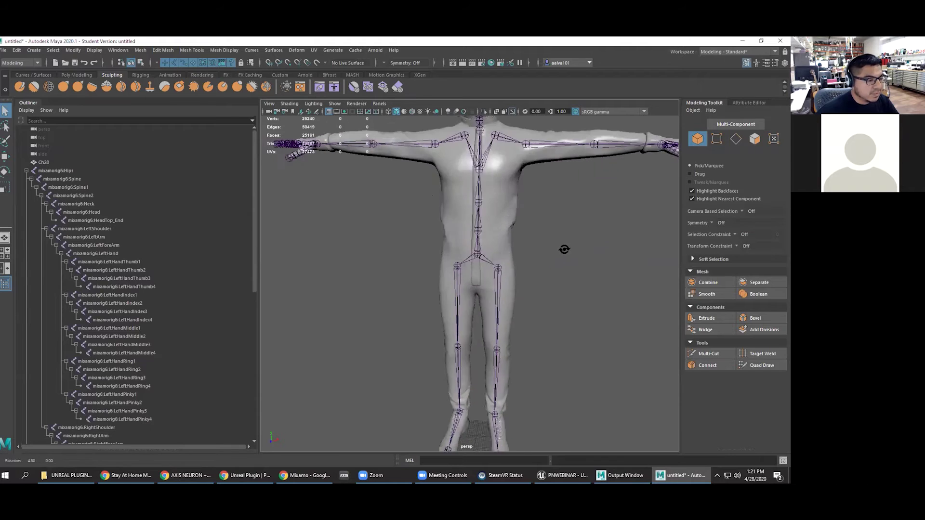
alt+drag(564, 250, 537, 274)
alt+middle_drag(537, 274, 537, 333)
Step: Select the left arm joint in the viewport to inspect its chain, clear the selection, and view the skeleton from the front
click(515, 209)
mouse_move(568, 244)
alt+mouse_down()
mouse_move(493, 268)
mouse_move(459, 249)
mouse_move(557, 242)
alt+mouse_up()
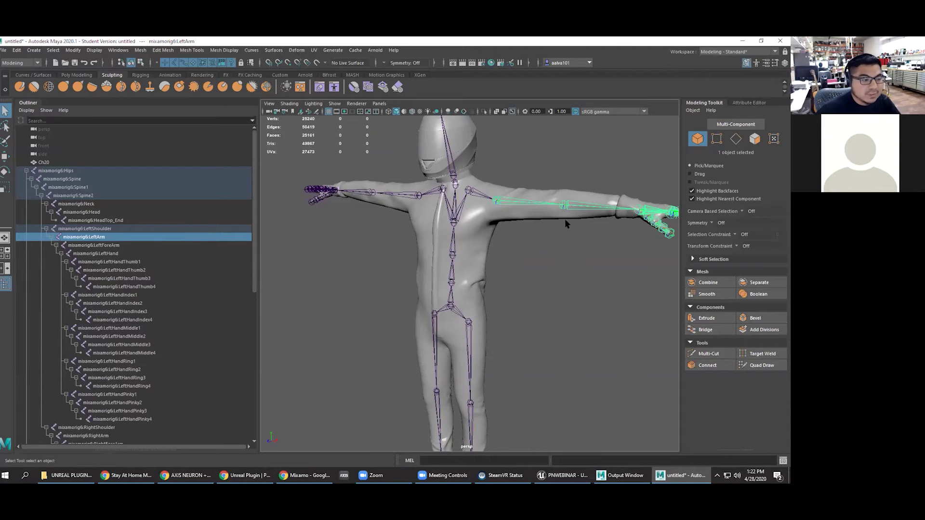
click(555, 233)
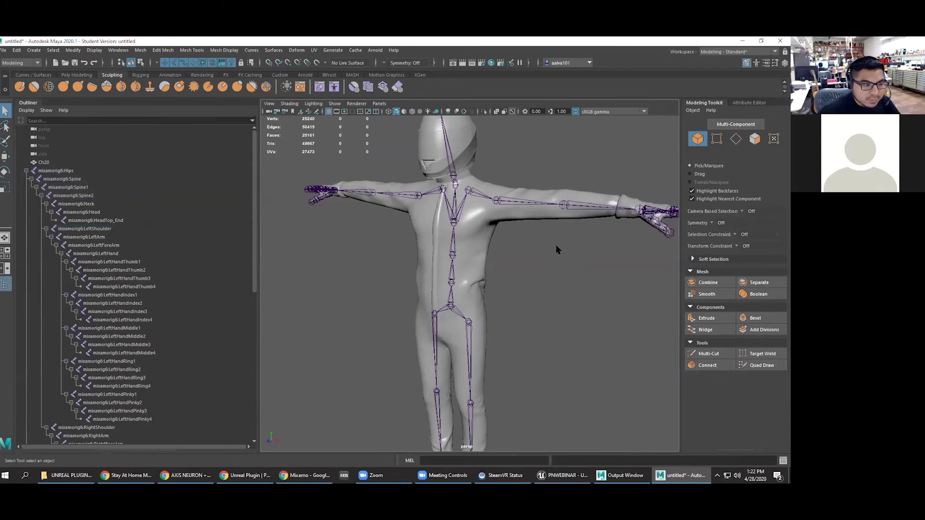
alt+drag(530, 265, 551, 262)
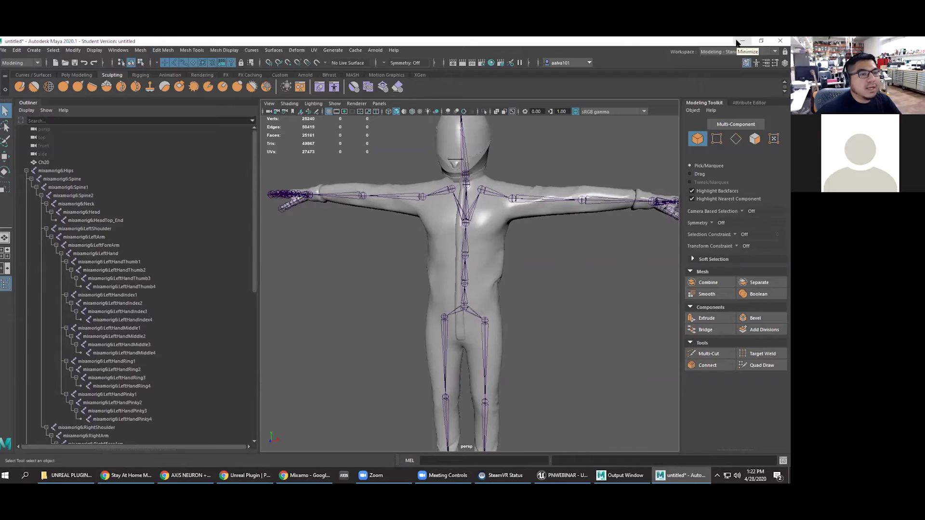
Step: Close Maya without saving the untitled scene and return to the Unreal Editor
click(738, 42)
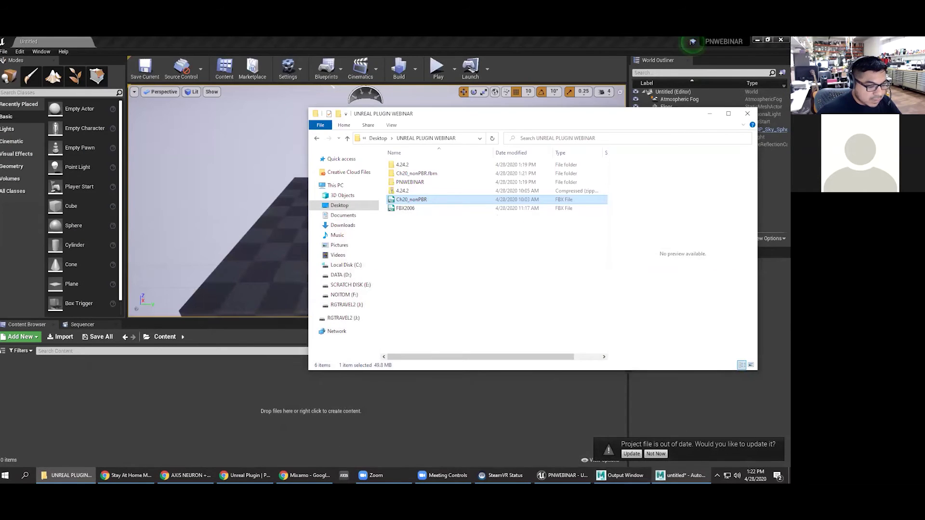
click(681, 476)
click(780, 41)
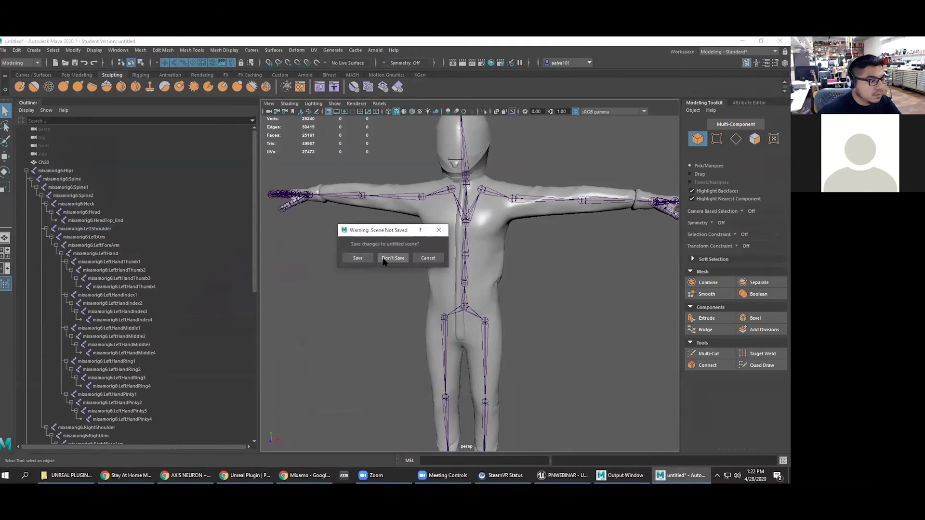
click(384, 259)
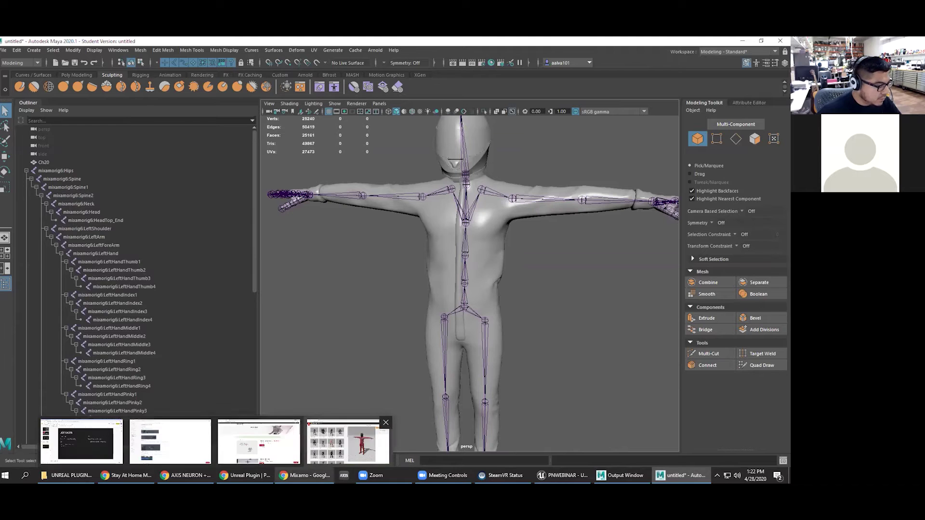
mouse_move(376, 476)
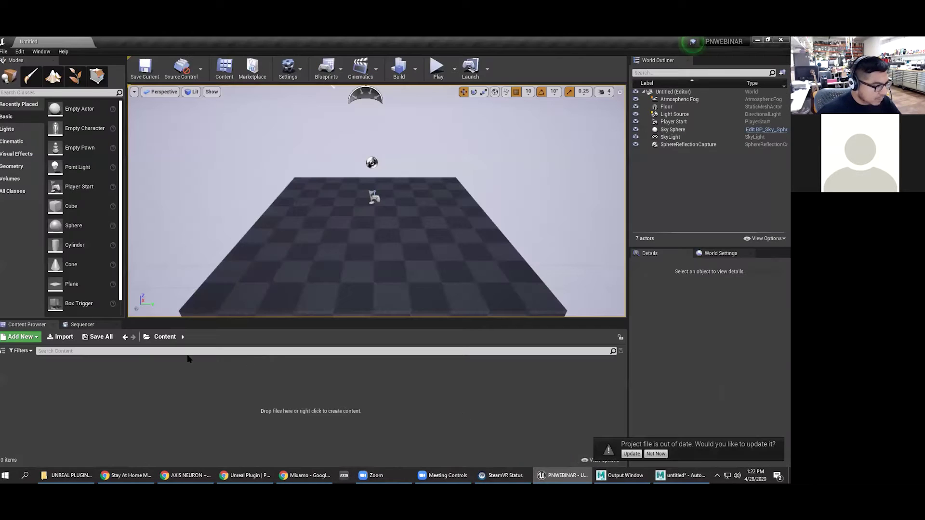
Step: Create a folder named CHAR in the project's Content folder and open it
click(72, 475)
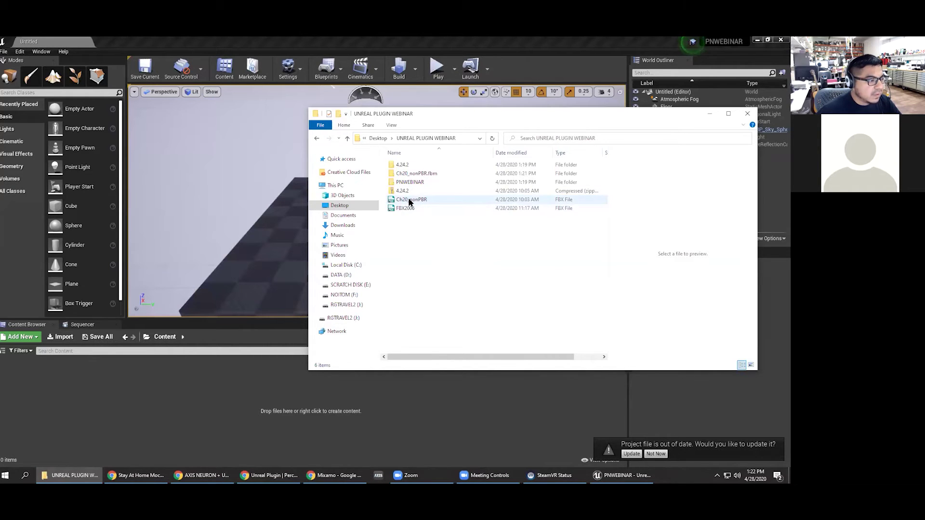
drag(409, 201, 485, 272)
click(66, 374)
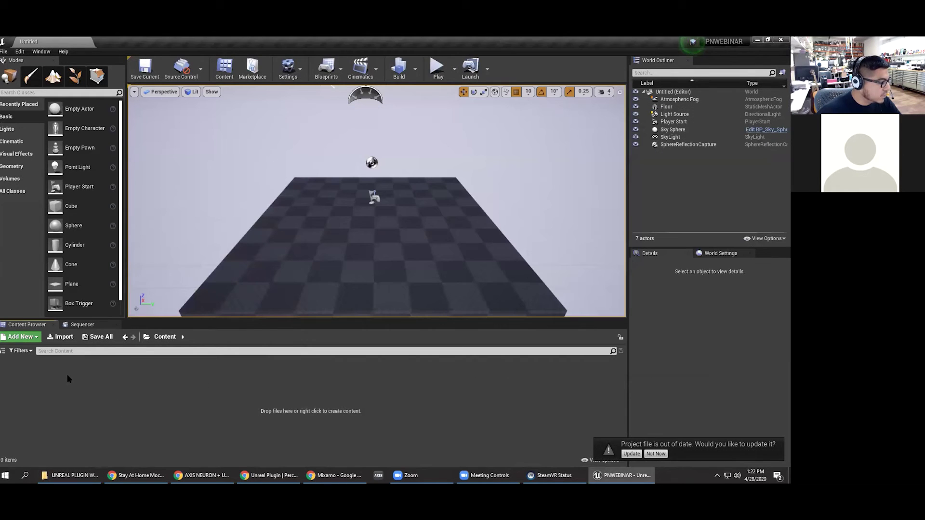
right_click(67, 379)
click(99, 126)
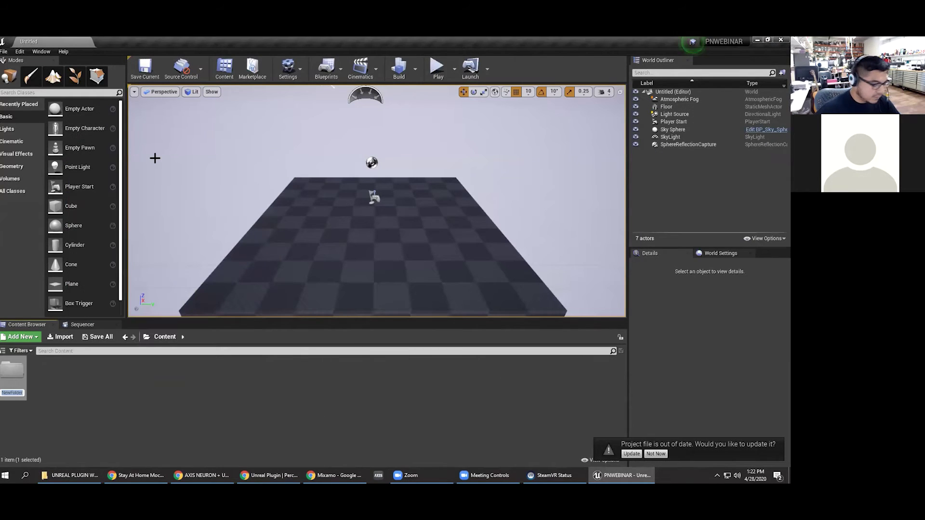
text(CHAR)
key(Return)
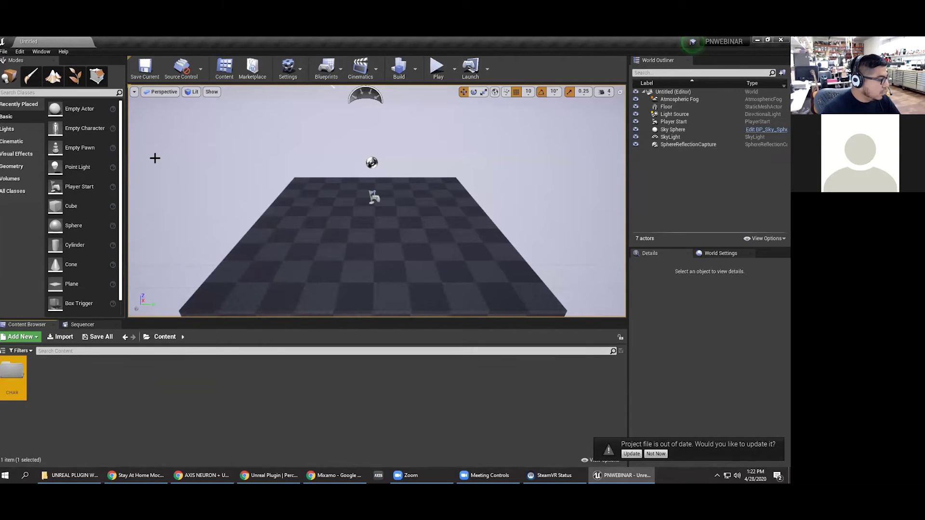
double_click(11, 375)
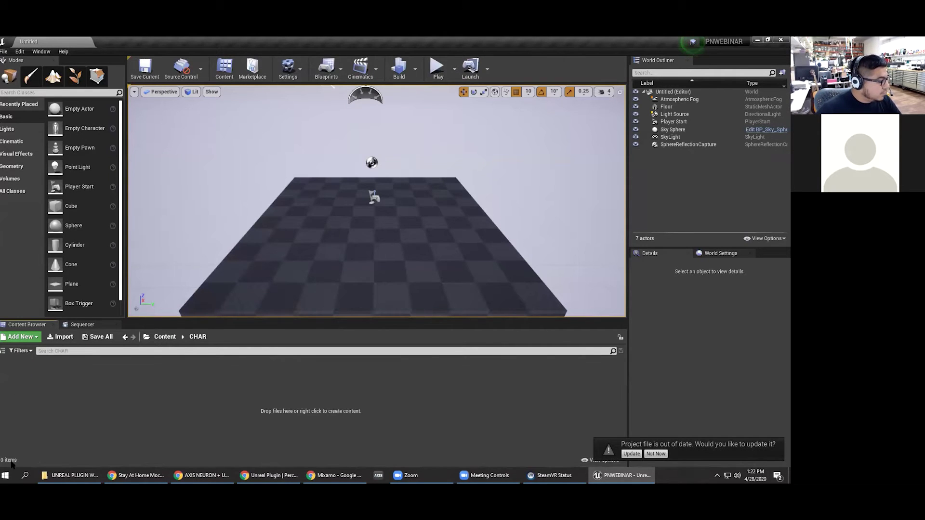
Step: Import the Ch20_nonPBR FBX from the UNREAL PLUGIN WEBINAR folder into CHAR as a skeletal mesh with default options, and close the message log
click(70, 476)
drag(409, 200, 53, 392)
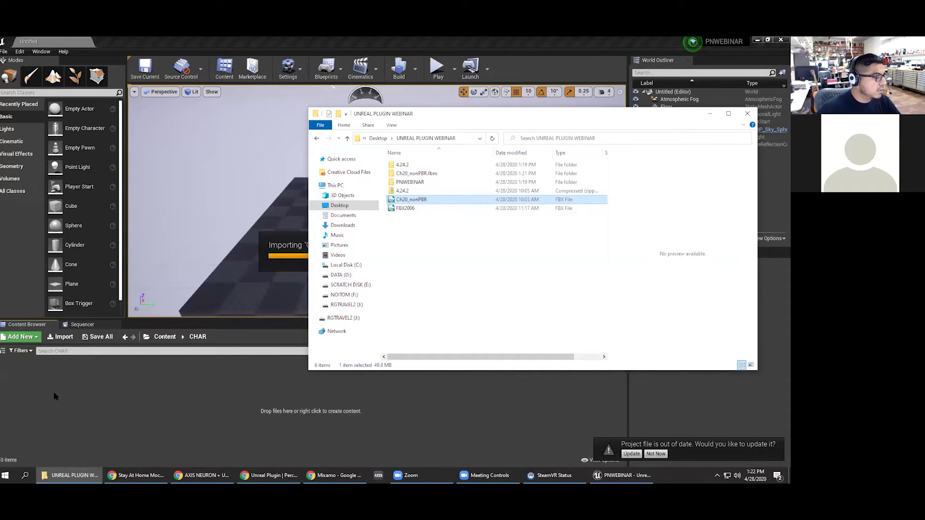
click(381, 83)
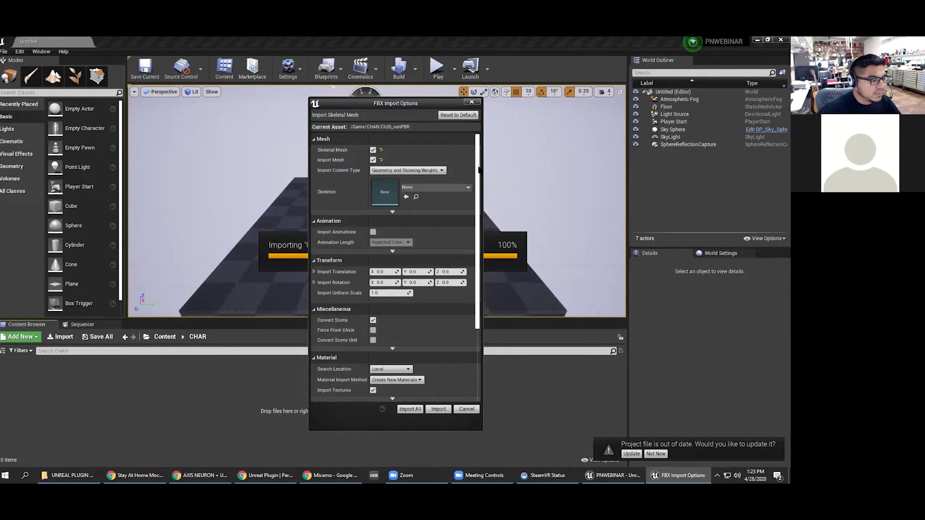
scroll(479, 285, down, 3)
click(437, 415)
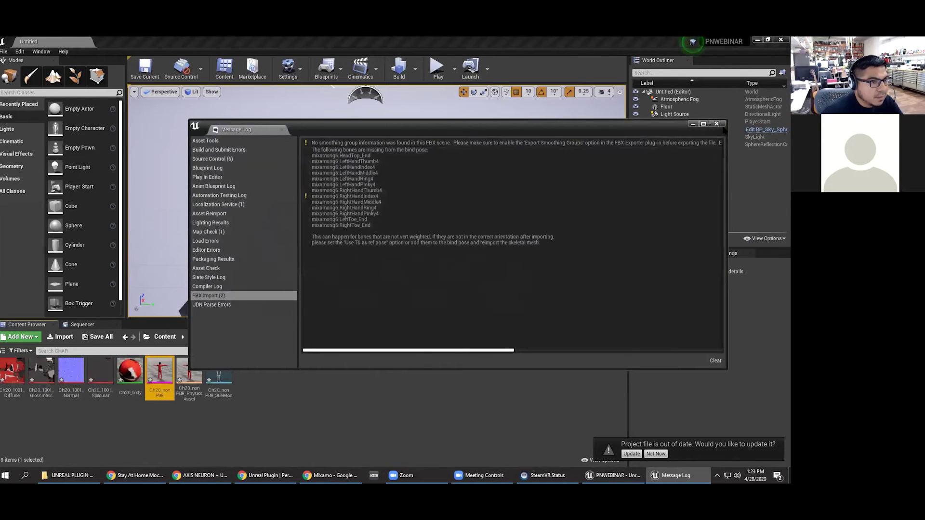
click(716, 124)
click(251, 429)
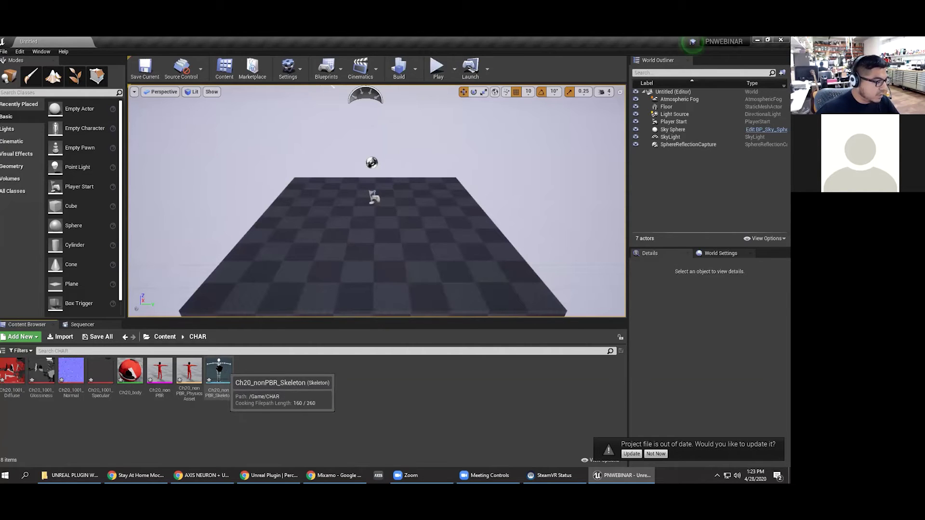
Step: Create an Anim Blueprint from the Ch20_nonPBR_Skeleton asset, keeping the default name
right_click(219, 367)
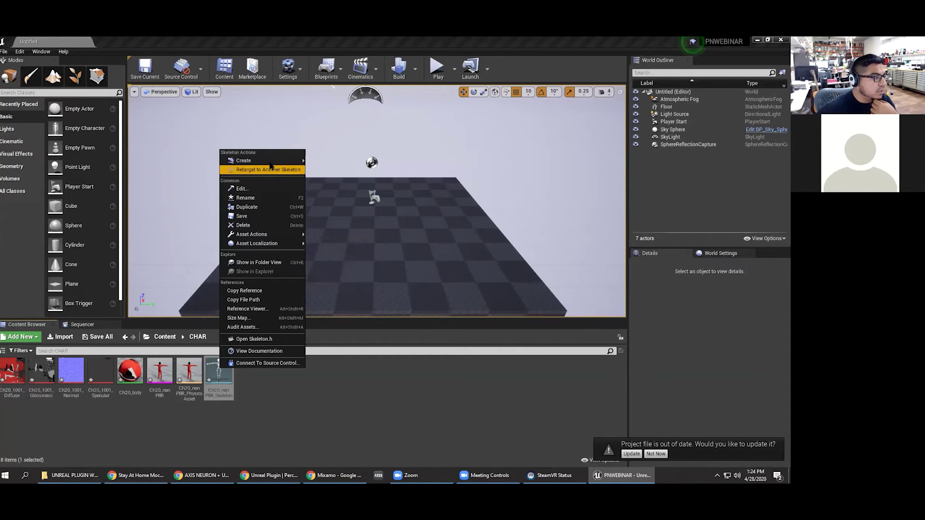
mouse_move(270, 161)
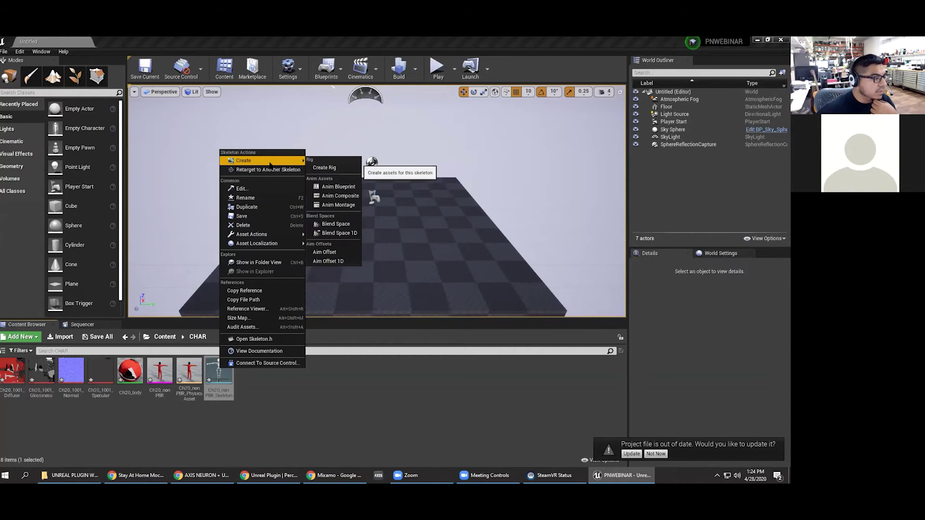
click(339, 187)
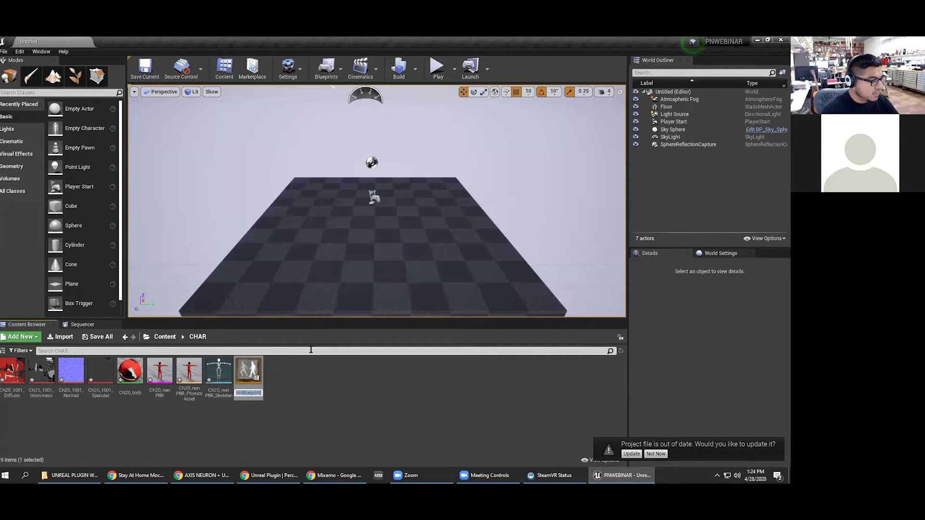
key(Return)
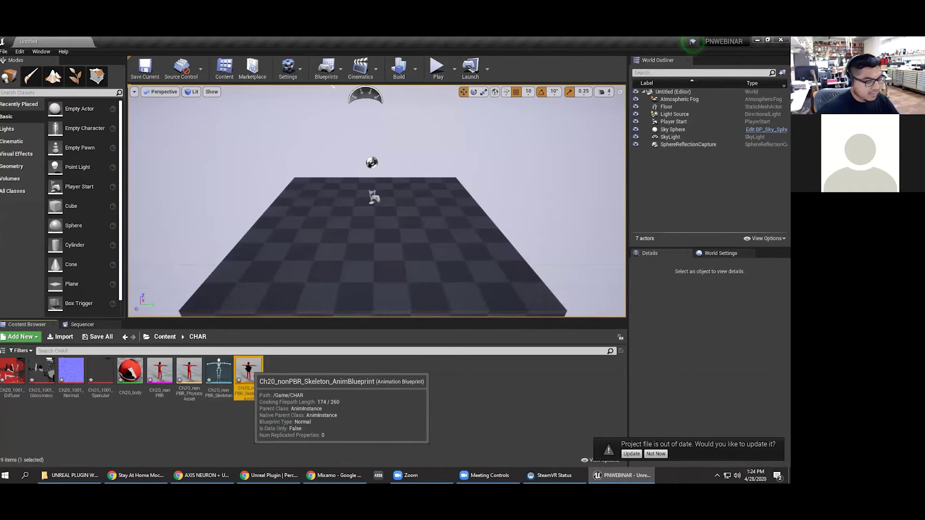
Step: Open the skeleton's new Animation Blueprint and dock its editor beside the level tab in the main window
double_click(248, 371)
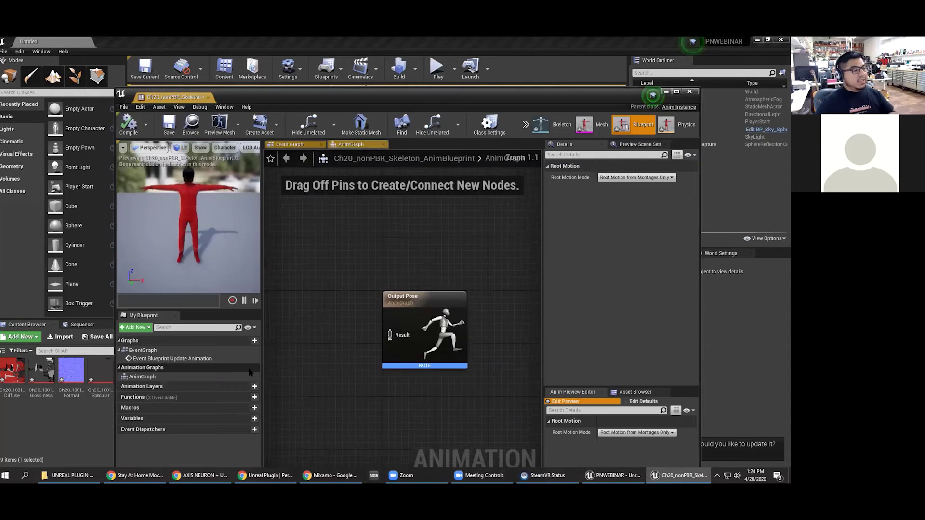
click(177, 85)
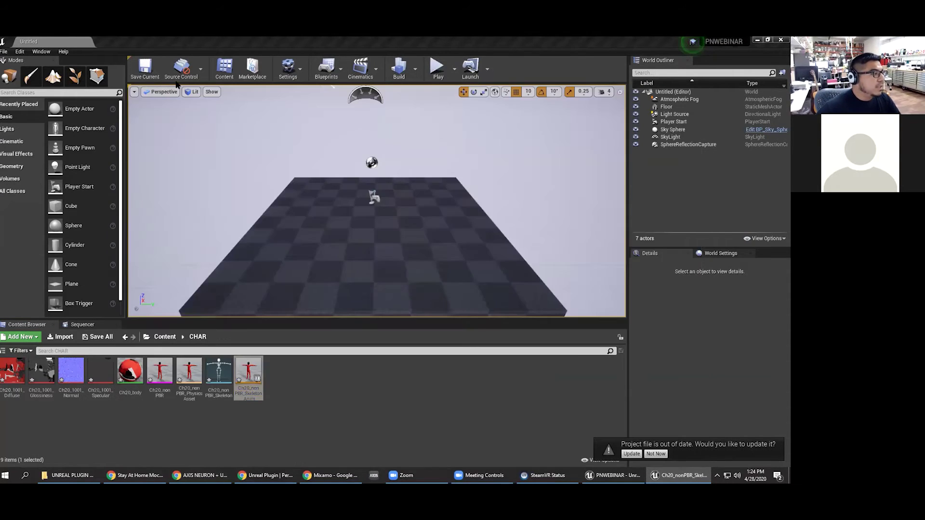
drag(177, 84, 153, 48)
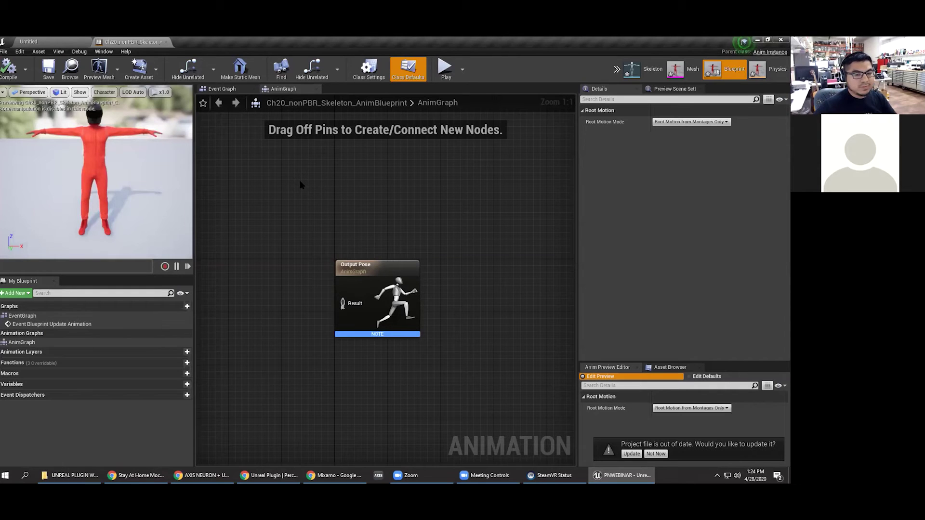
Step: Shift the Output Pose node aside in the AnimGraph and add a Perception Neuron NewPoseCalc node before it
drag(365, 274, 410, 248)
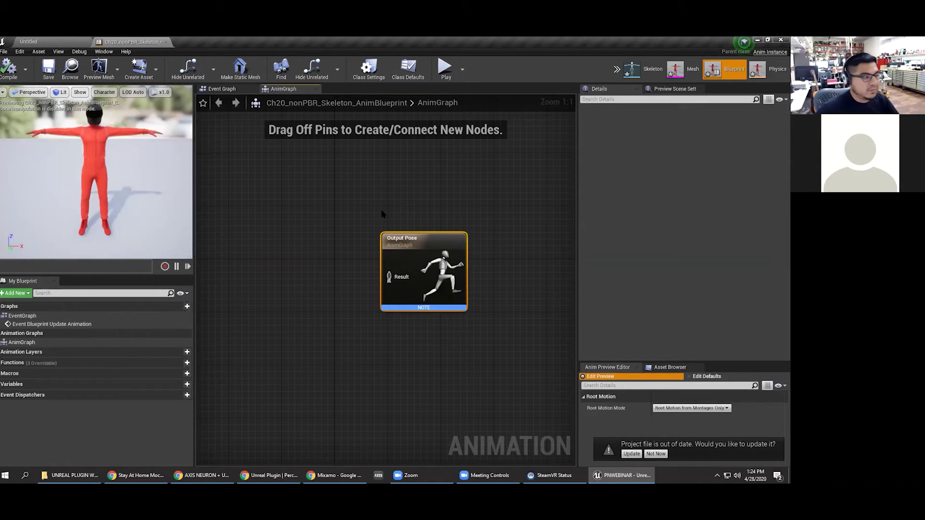
right_click(303, 198)
click(303, 209)
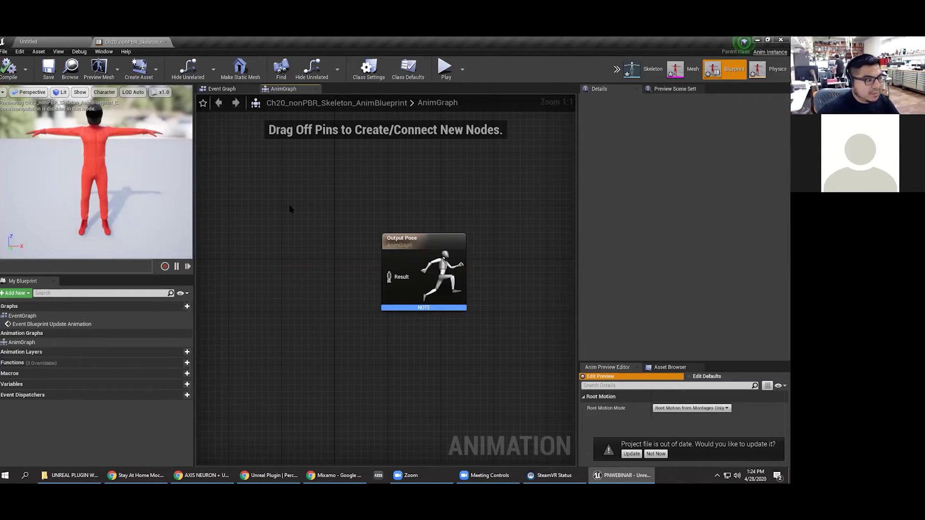
right_click(289, 208)
text(new)
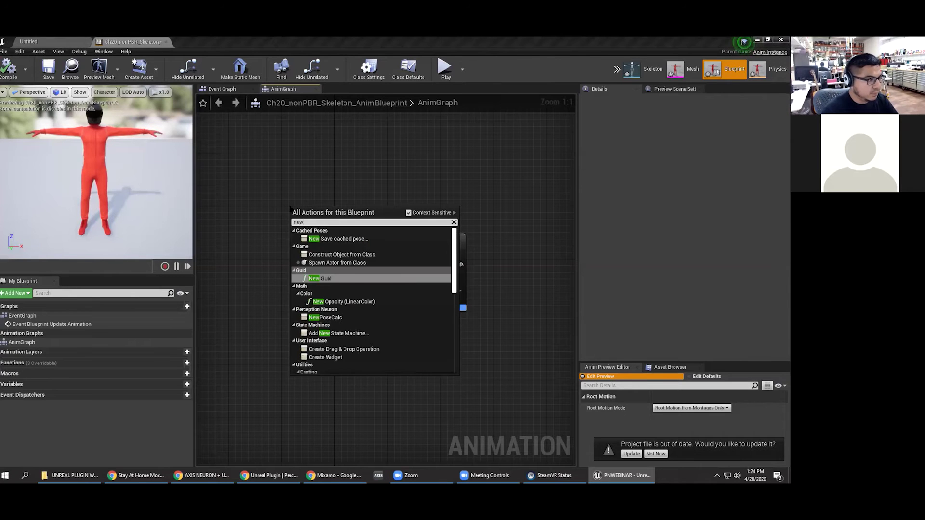
text(pose)
click(329, 239)
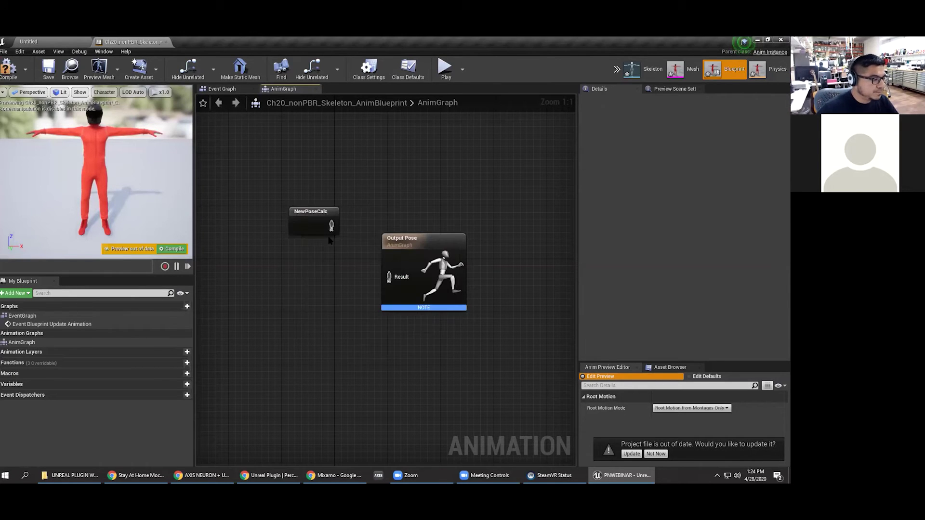
click(321, 220)
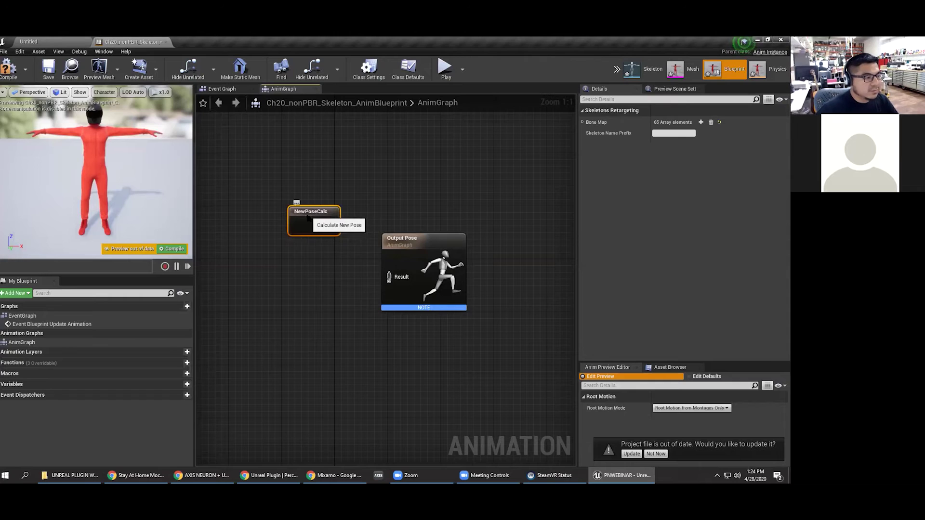
drag(308, 218, 300, 224)
Step: Expand the NewPoseCalc node's Bone Map and review the bone assignments from Hips down to the Skeleton Name Prefix setting
click(582, 122)
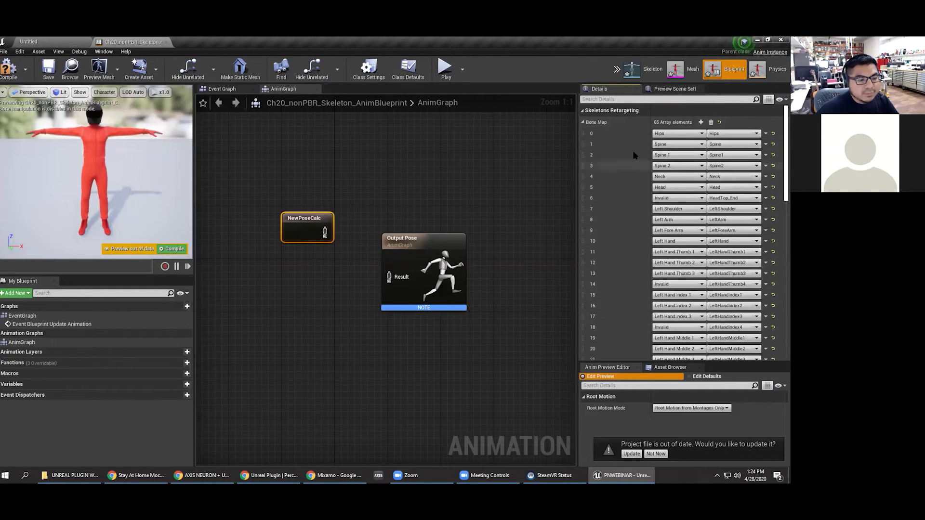
drag(779, 128, 780, 99)
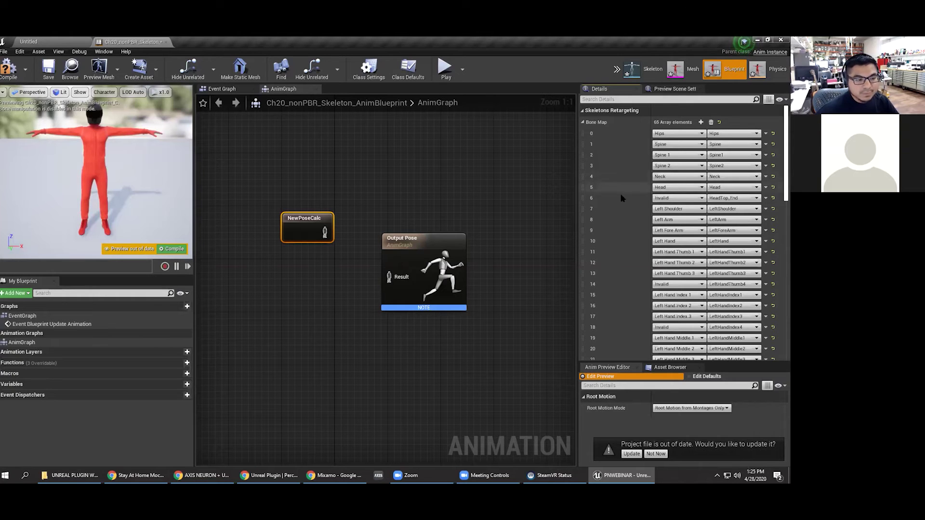
click(664, 156)
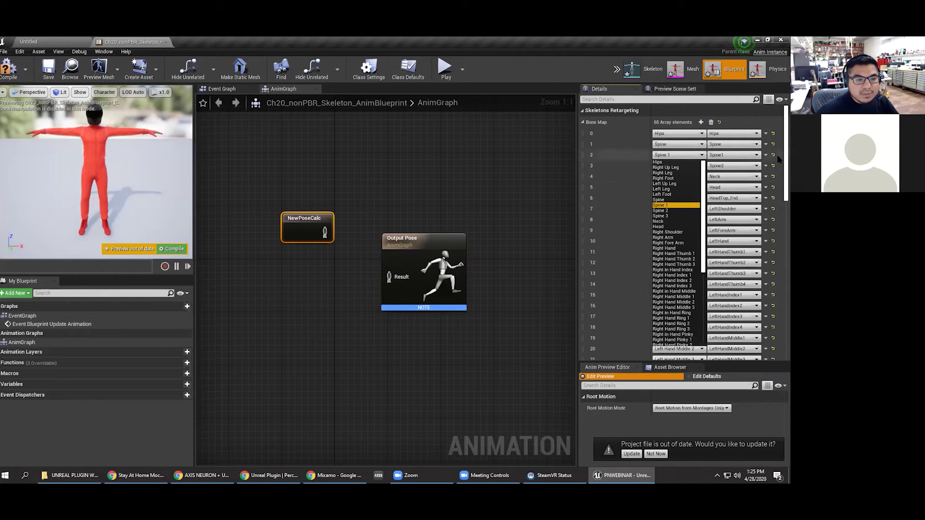
drag(786, 166, 790, 325)
drag(786, 284, 779, 126)
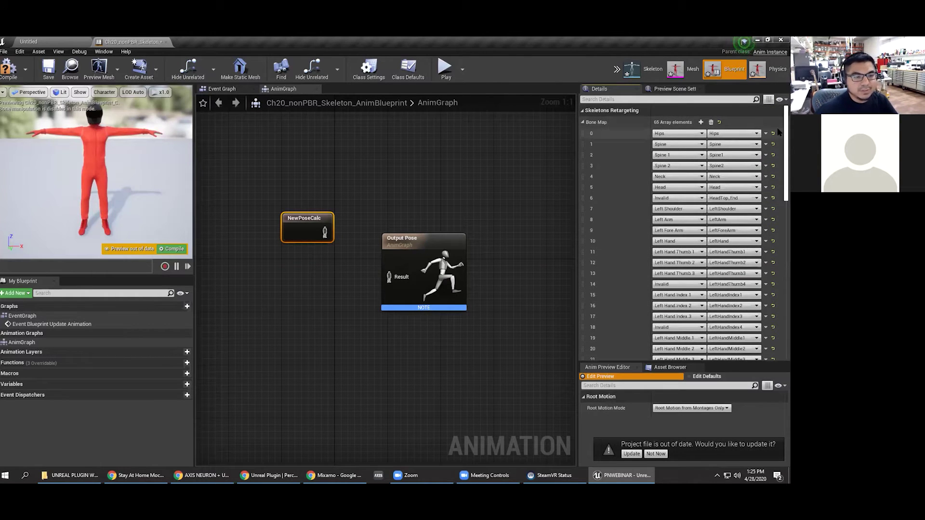
drag(778, 132, 779, 298)
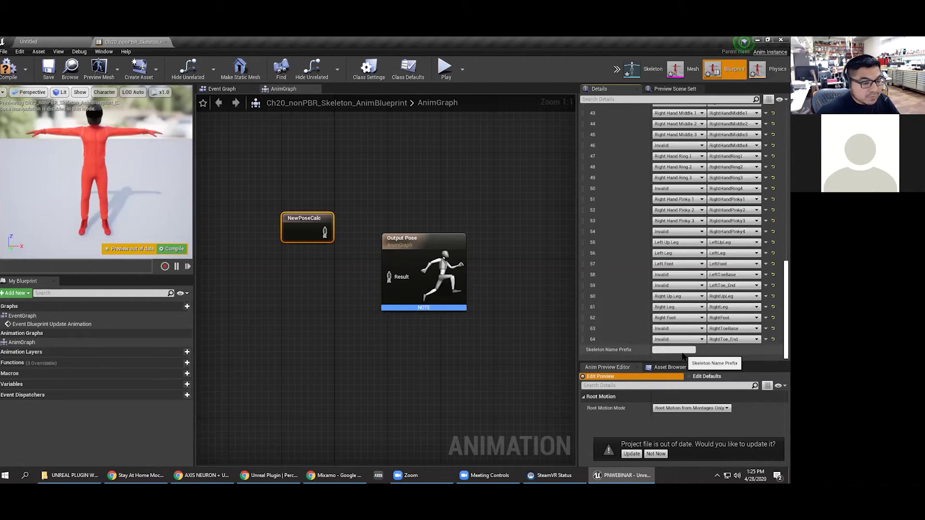
text(Robo)
key(BackSpace)
key(BackSpace)
key(BackSpace)
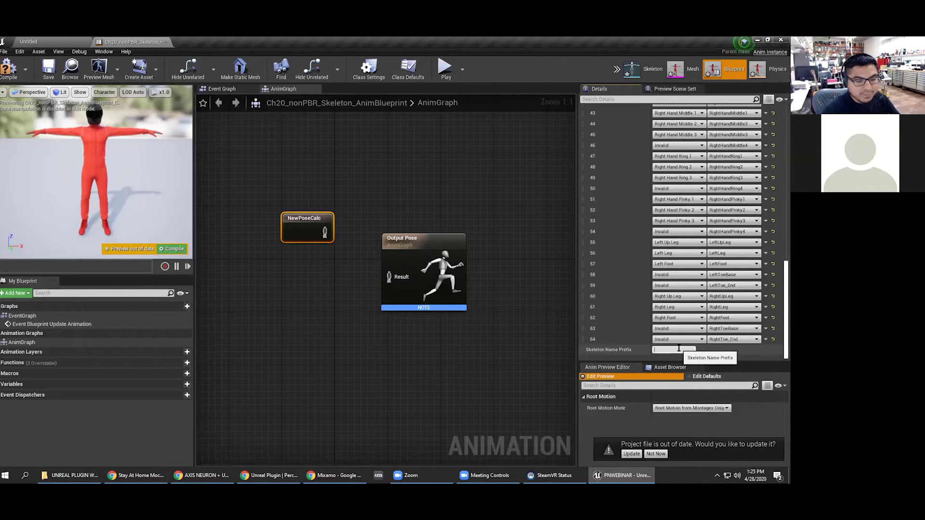
click(678, 349)
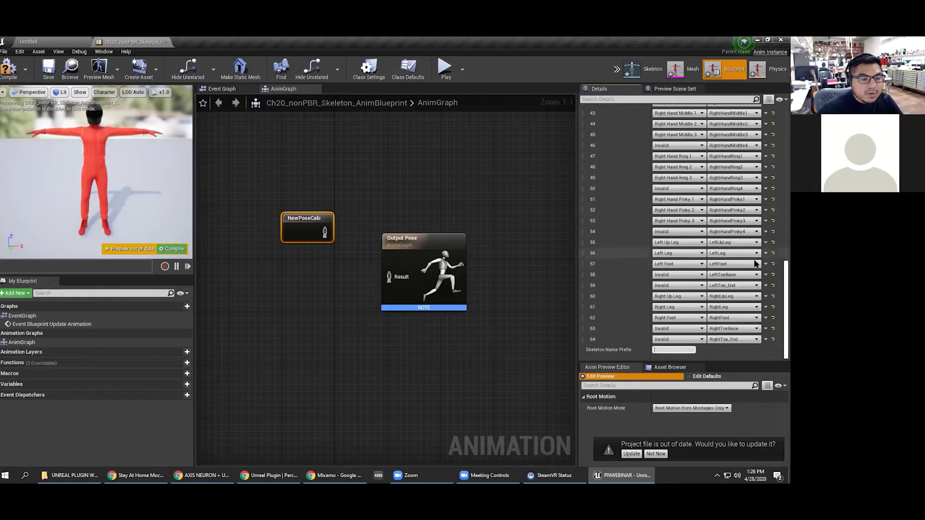
Step: Connect the NewPoseCalc node's pose output to the Output Pose node's Result input and compile the Animation Blueprint
drag(786, 332, 779, 95)
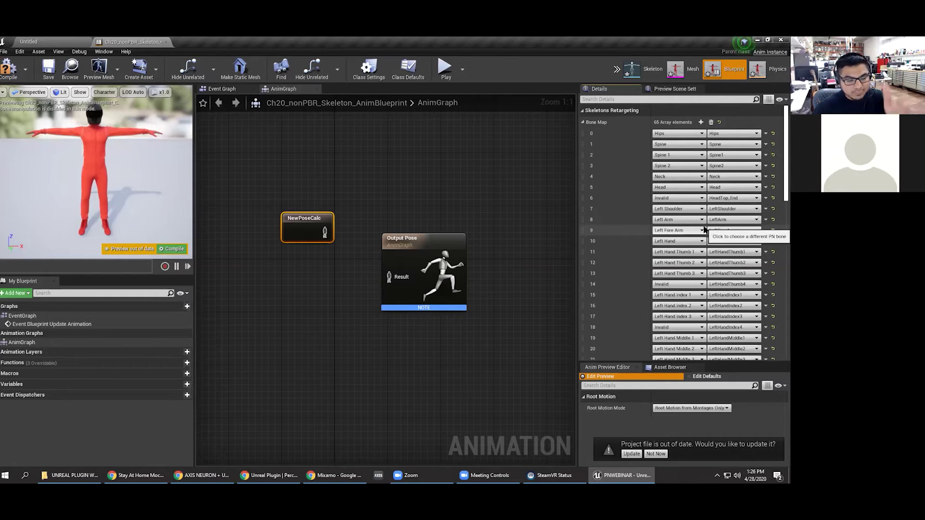
drag(307, 215, 293, 209)
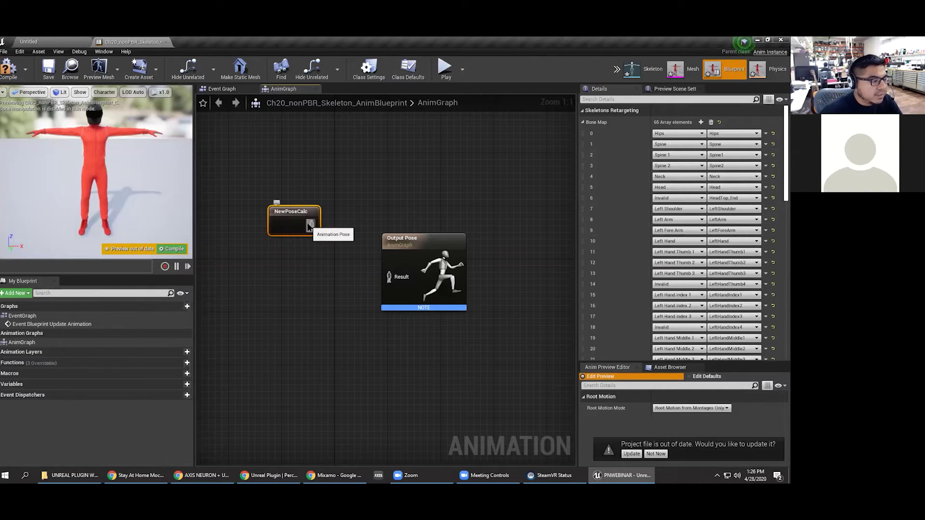
drag(310, 225, 389, 276)
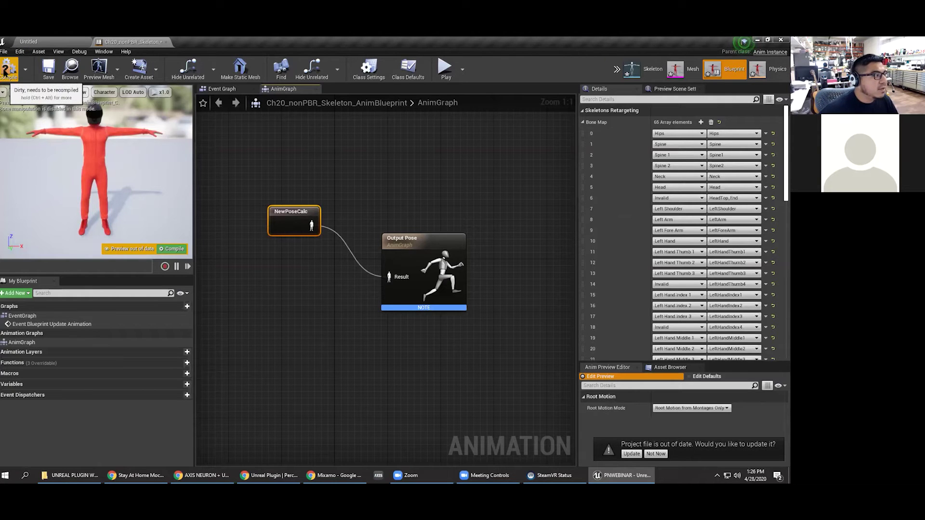
click(6, 70)
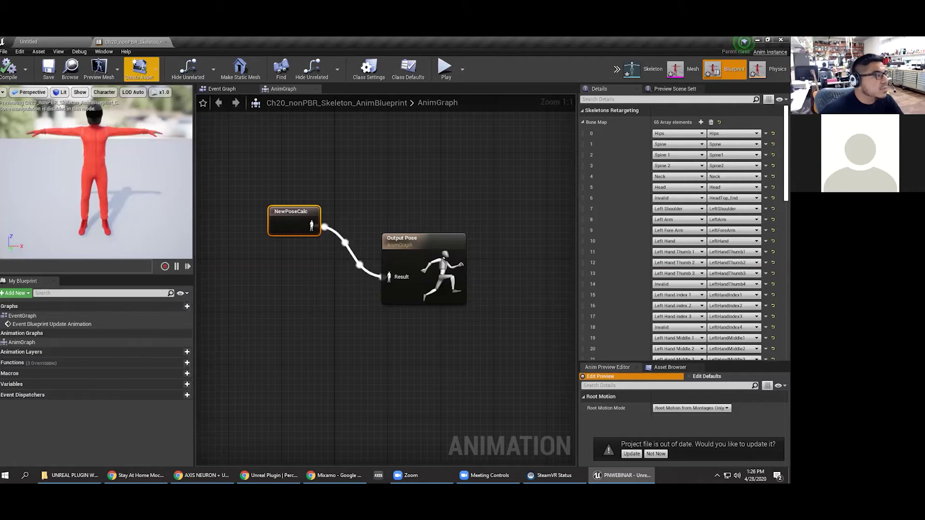
Step: Create a Blueprint Class with Actor as its parent in the level project's CHAR folder and name it BIKER_BLUEPRINT
click(36, 43)
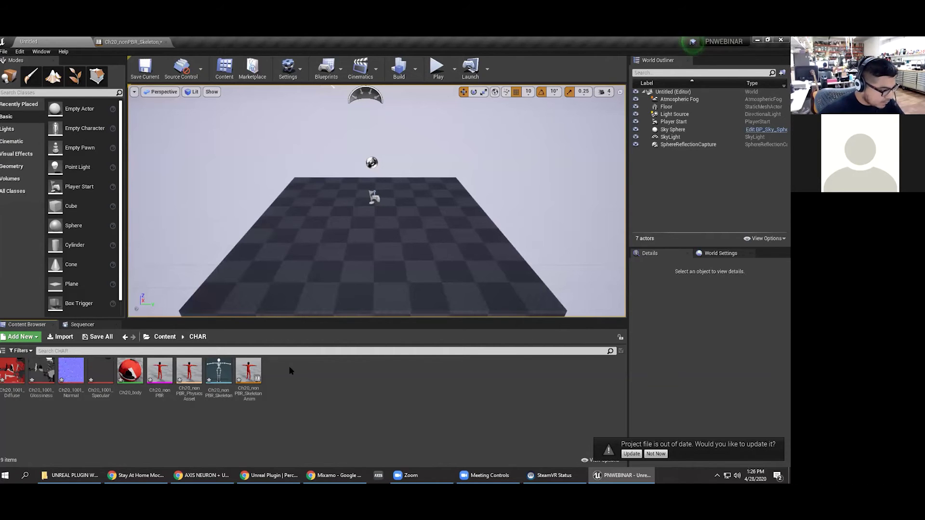
right_click(288, 366)
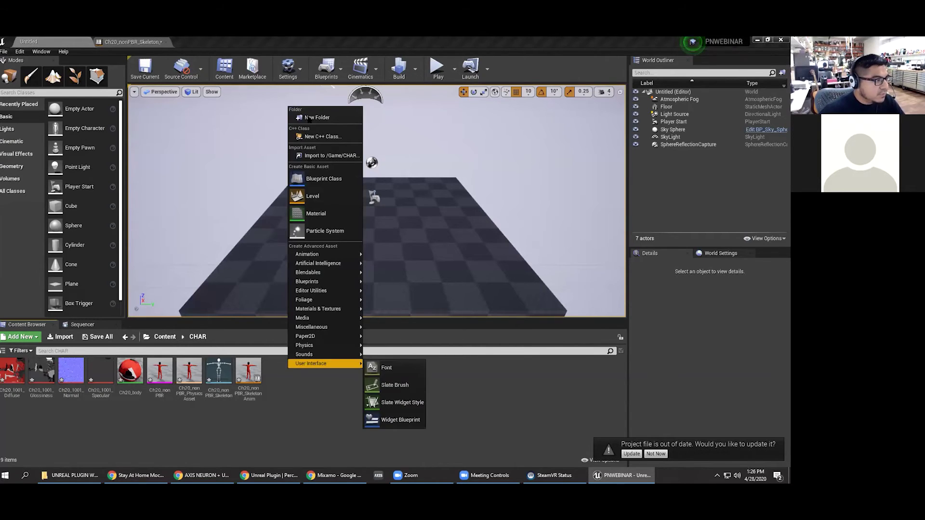
click(313, 181)
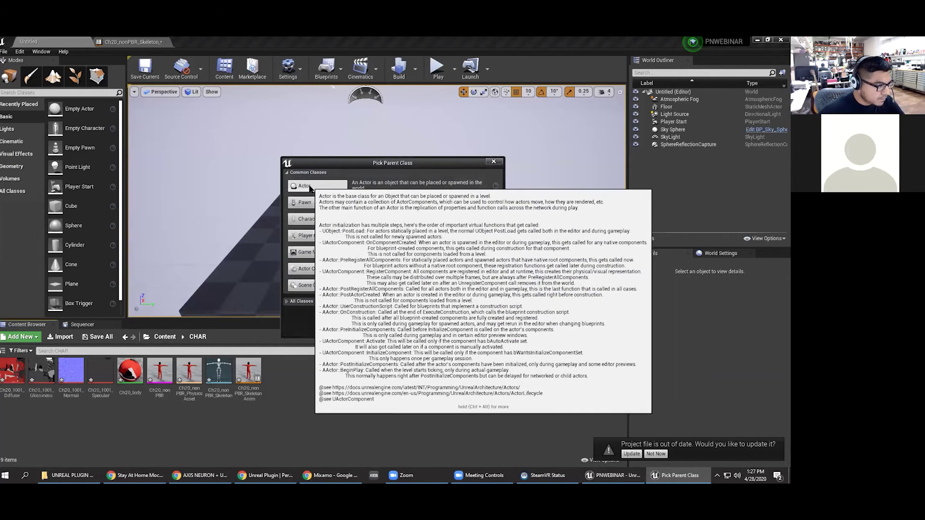
click(310, 186)
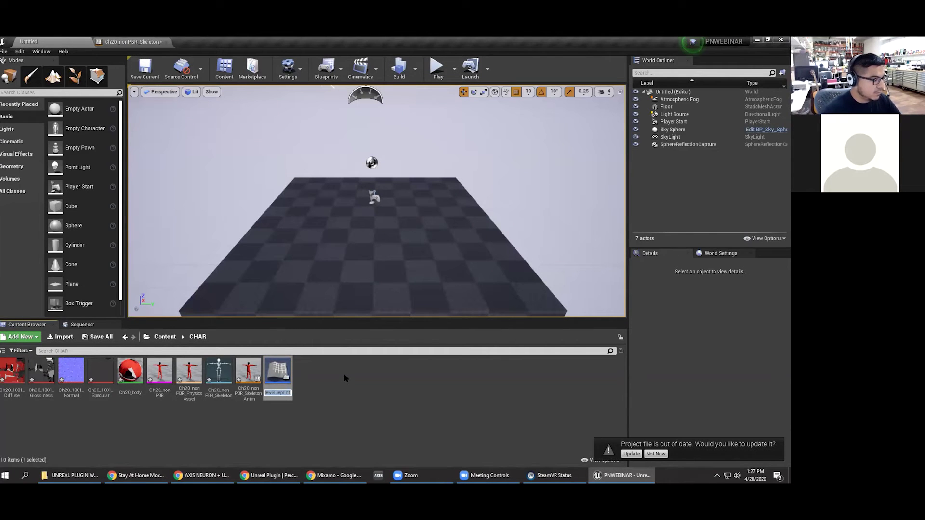
text(BIKER)
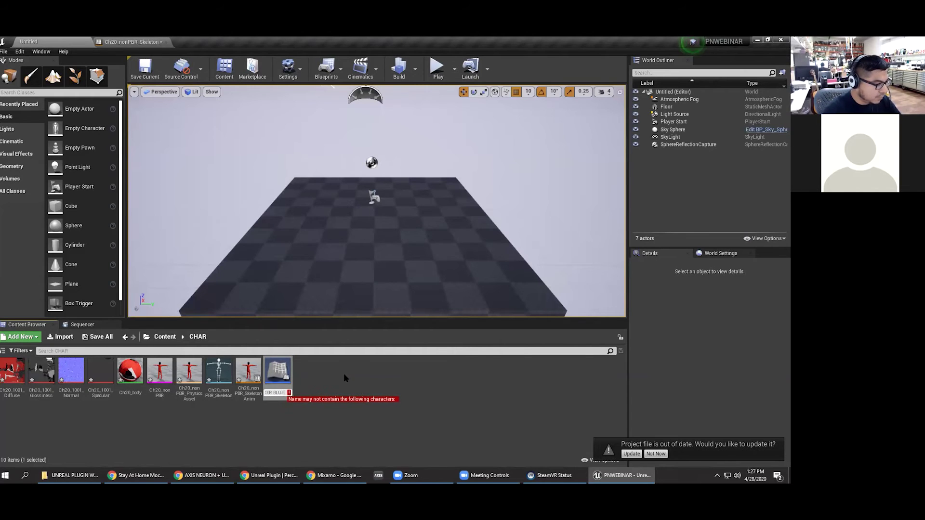
text(_B)
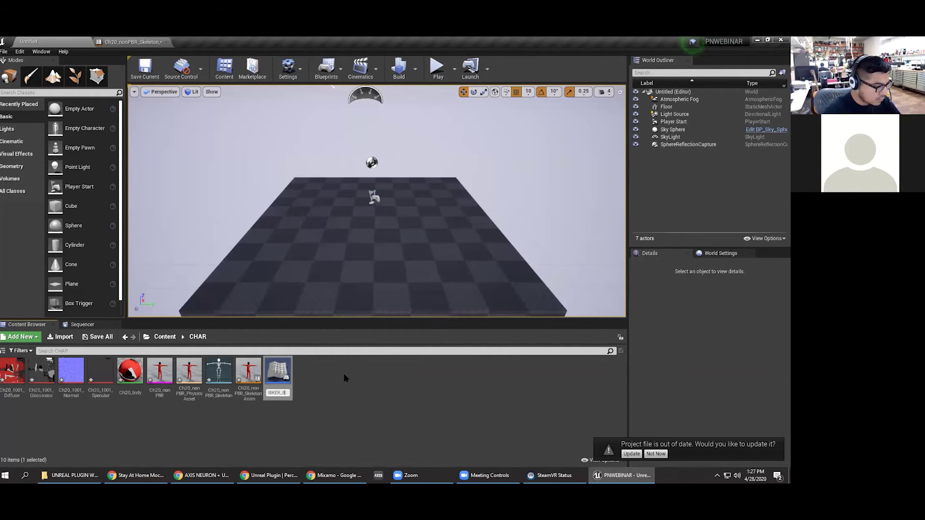
text(LUEPRINT)
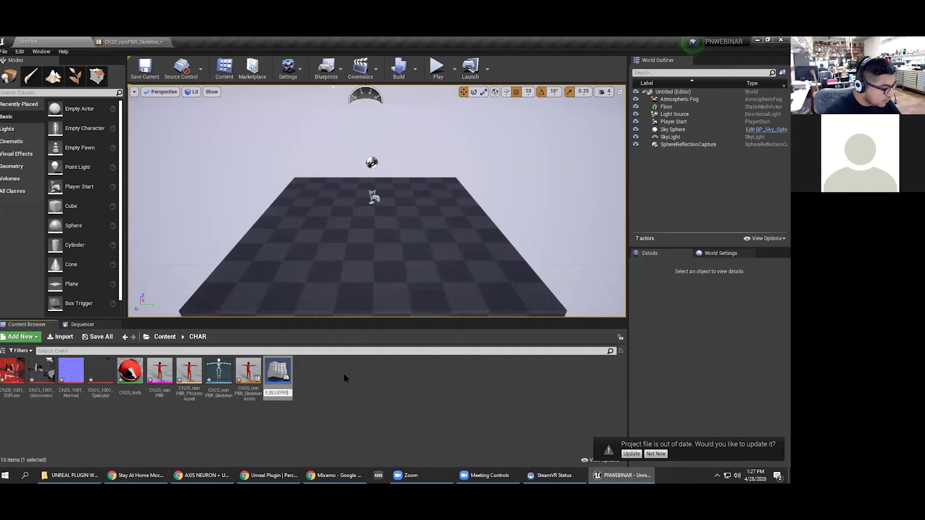
key(Return)
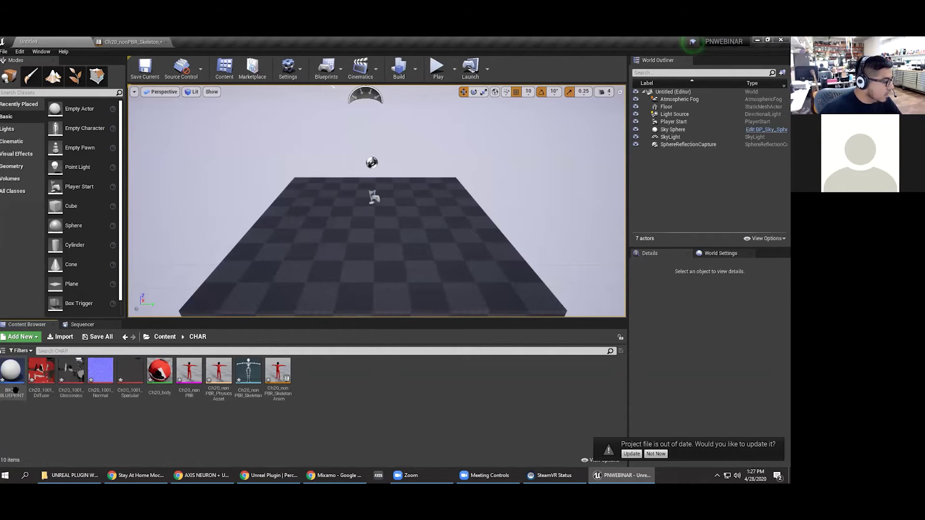
Step: Open BIKER_BLUEPRINT for editing and add a Perception Neuron component to it
double_click(12, 372)
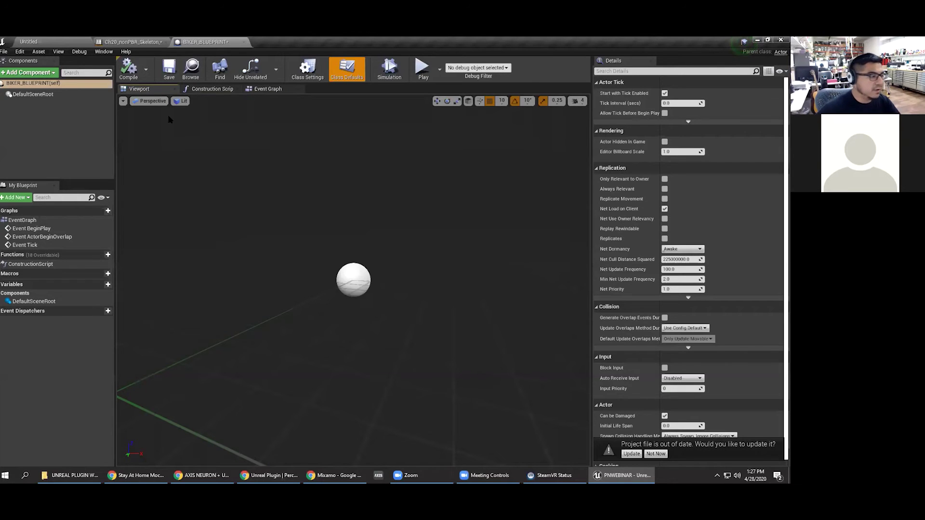
click(23, 120)
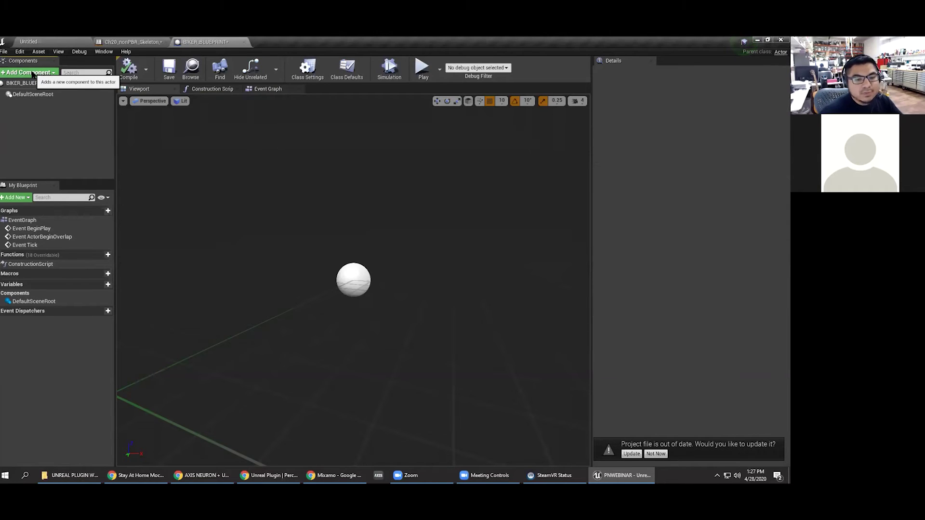
click(33, 73)
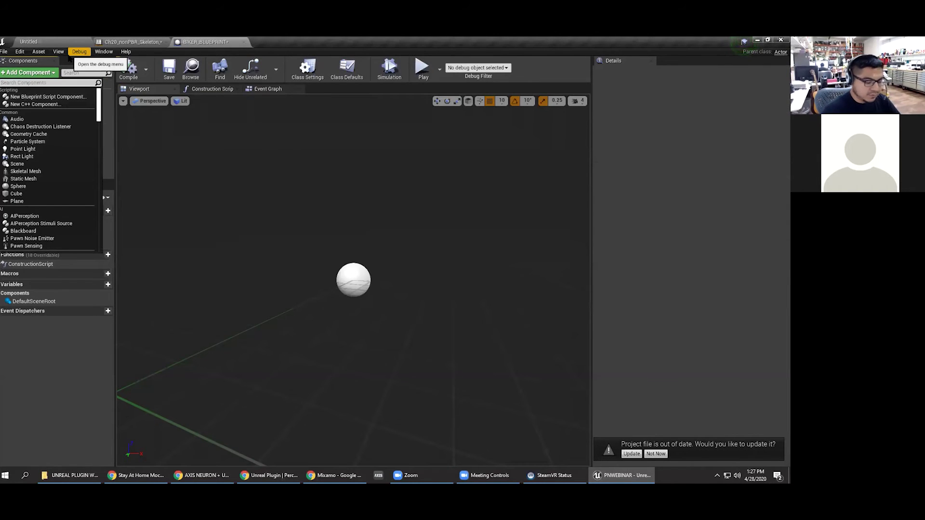
text(perc)
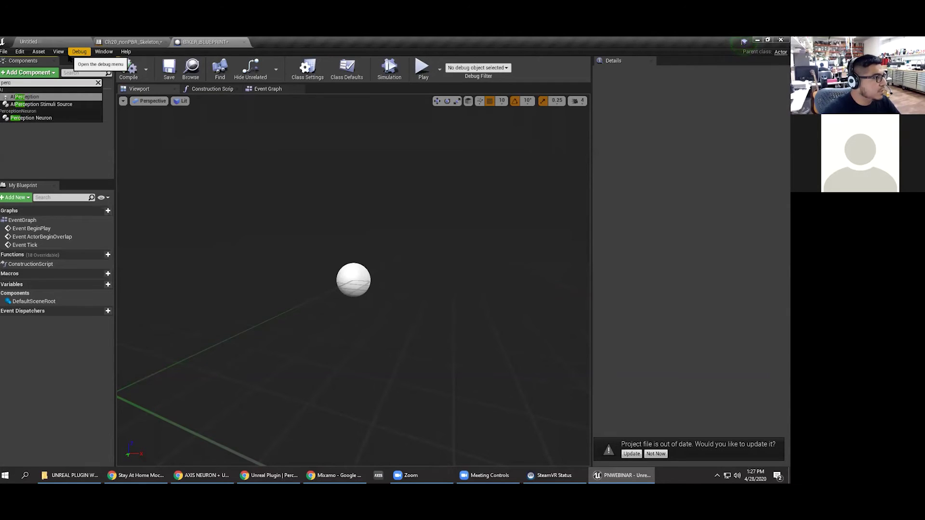
click(38, 118)
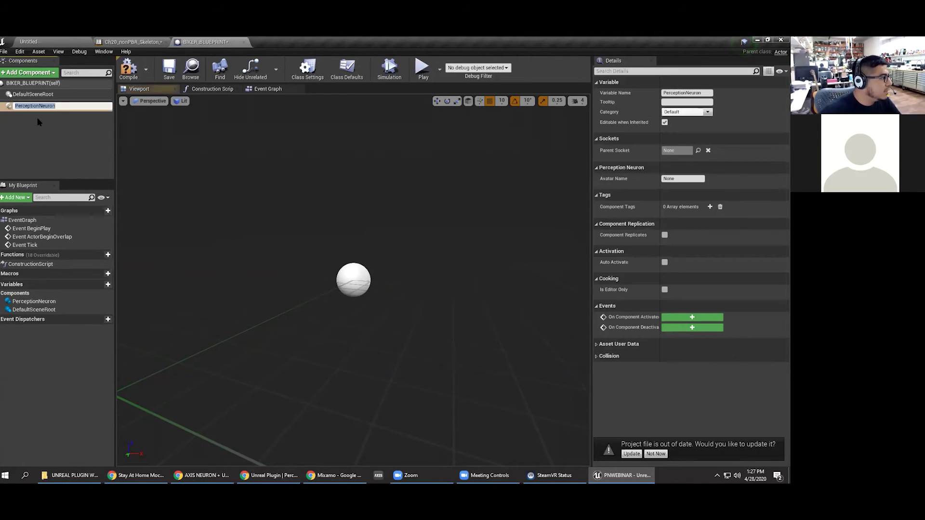
Step: Add a Skeletal Mesh component to BIKER_BLUEPRINT and make it the root in place of DefaultSceneRoot
click(21, 74)
text(skel)
click(24, 110)
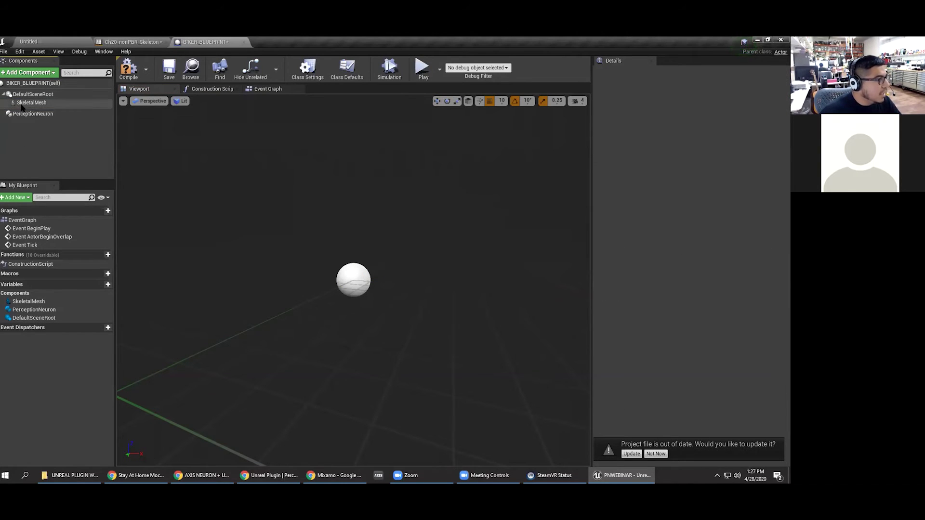
scroll(389, 288, up, 4)
scroll(389, 287, down, 4)
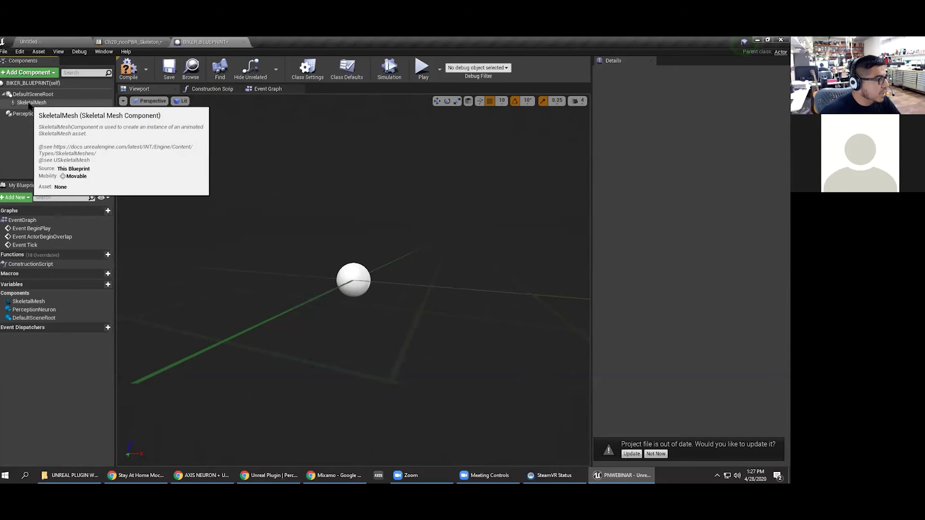
drag(29, 105, 29, 98)
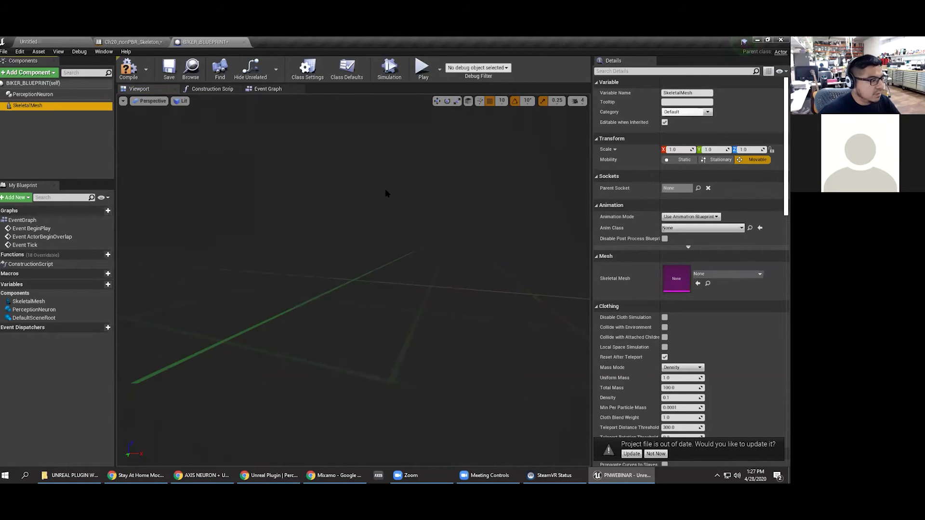
click(20, 127)
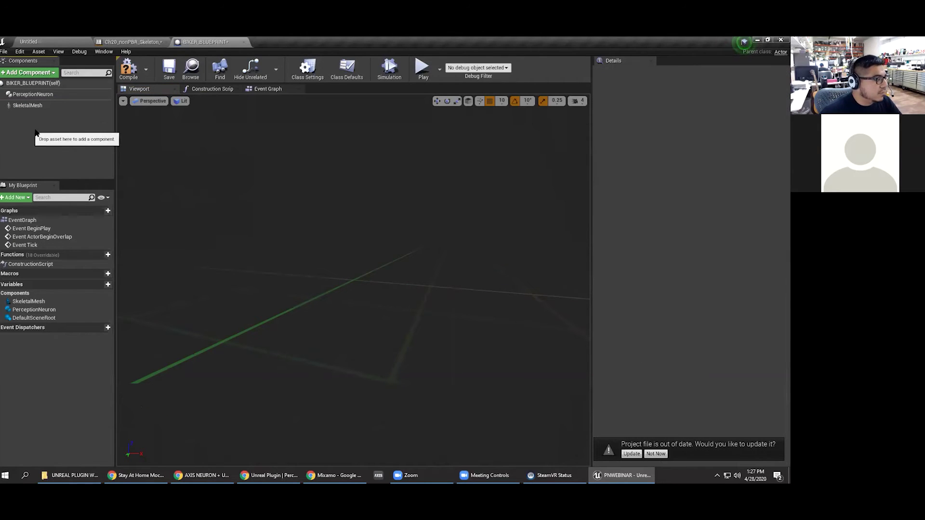
click(23, 107)
click(26, 94)
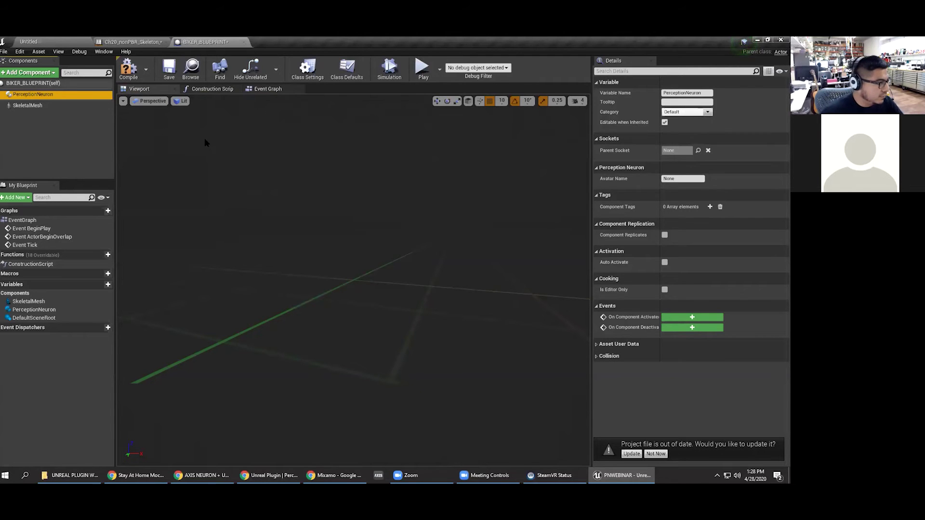
Step: Keep the SkeletalMesh component on Use Animation Blueprint and set its Anim Class to Ch20_nonPBR_Skeleton_AnimBlueprint
click(27, 105)
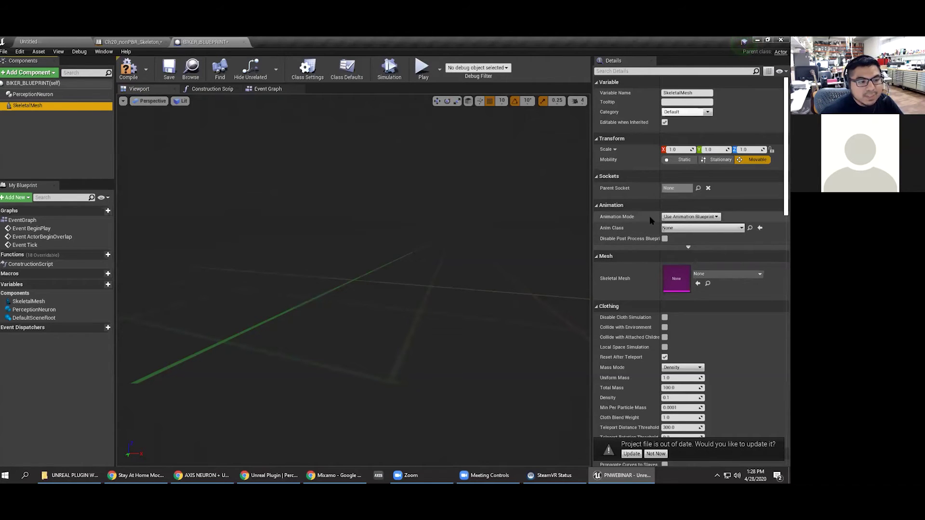
click(680, 218)
click(625, 236)
click(698, 230)
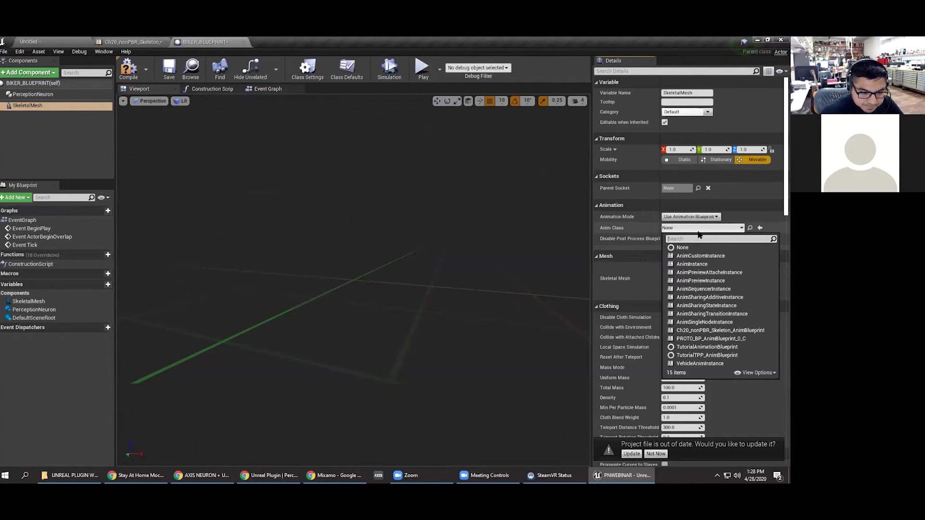
click(697, 330)
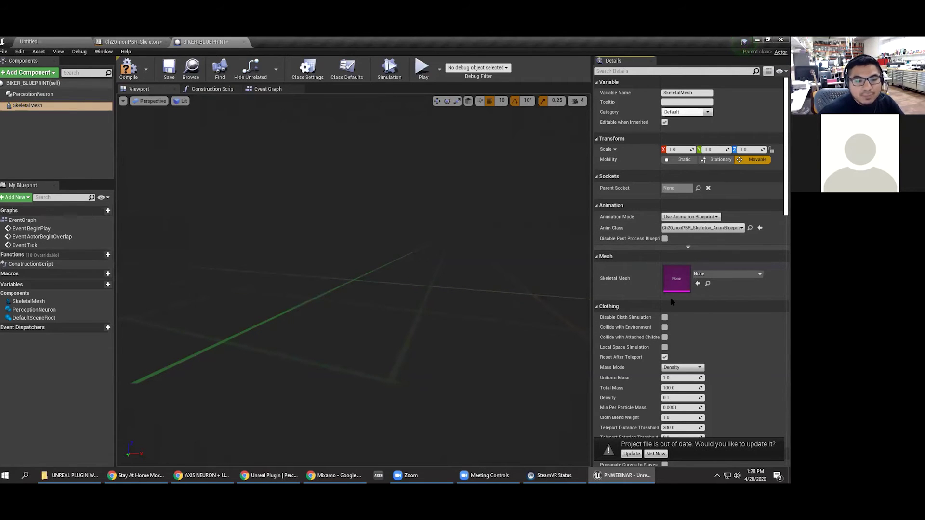
Step: Assign Ch20_nonPBR as the component's skeletal mesh, frame the character in the preview, and compile BIKER_BLUEPRINT
click(705, 278)
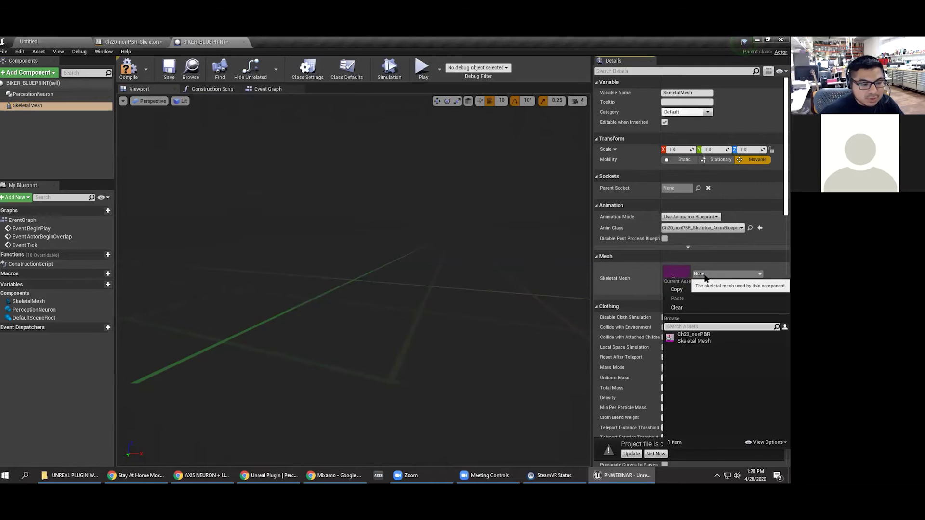
click(684, 338)
key(f)
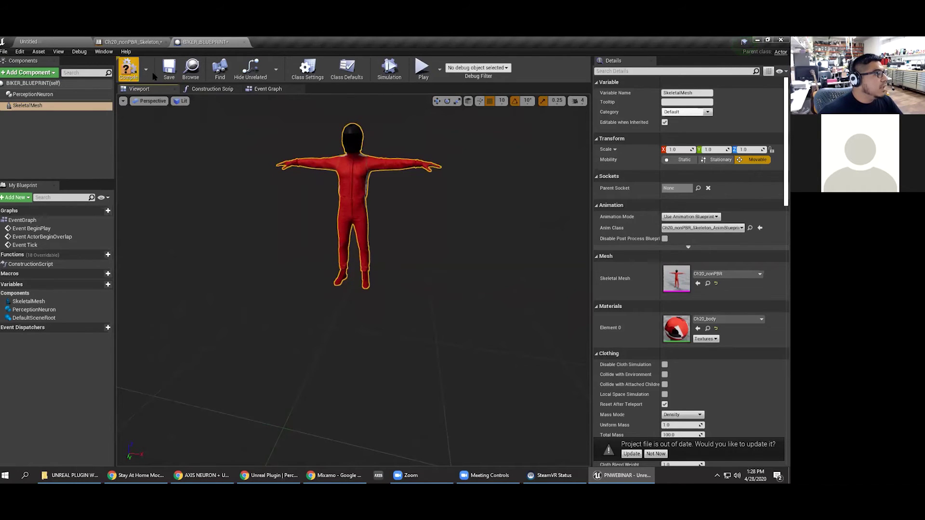
click(128, 67)
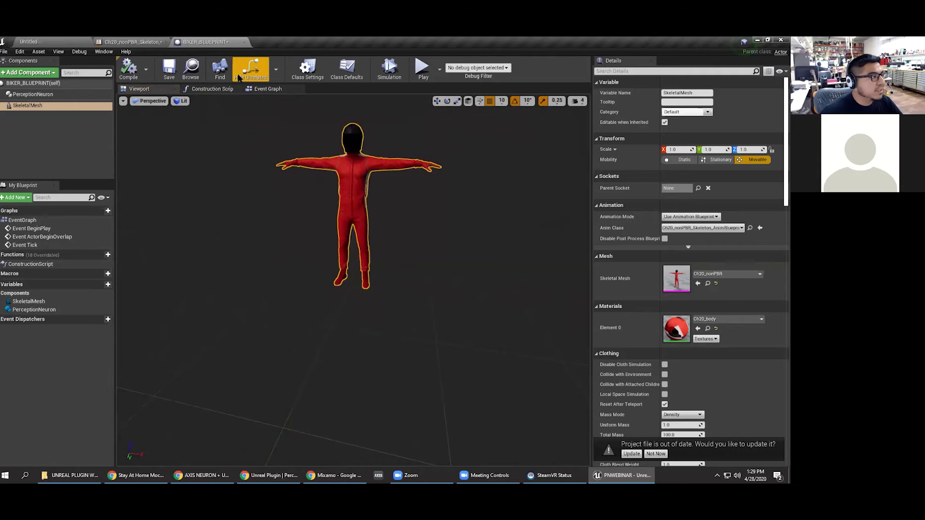
Step: Place BIKER_BLUEPRINT on the level's floor near the Player Start, at about X -50, Y -10, Z 20
click(131, 42)
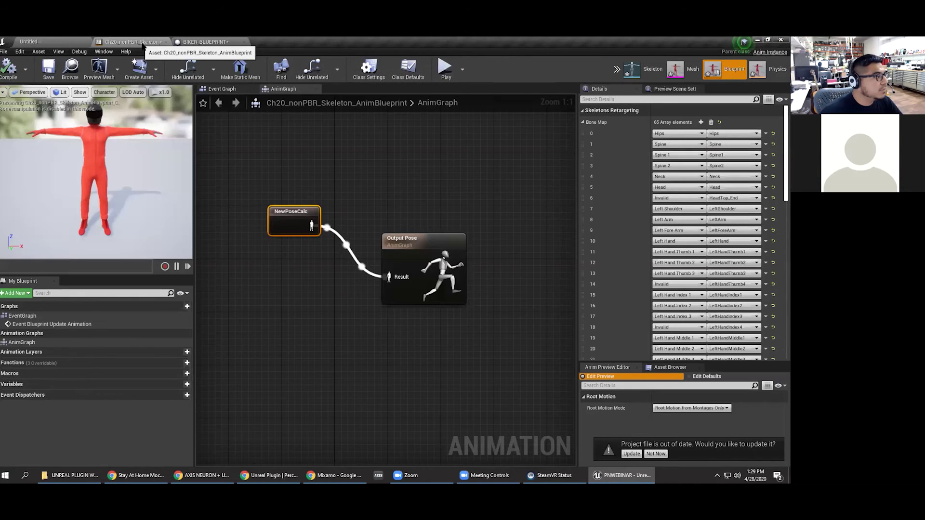
click(53, 42)
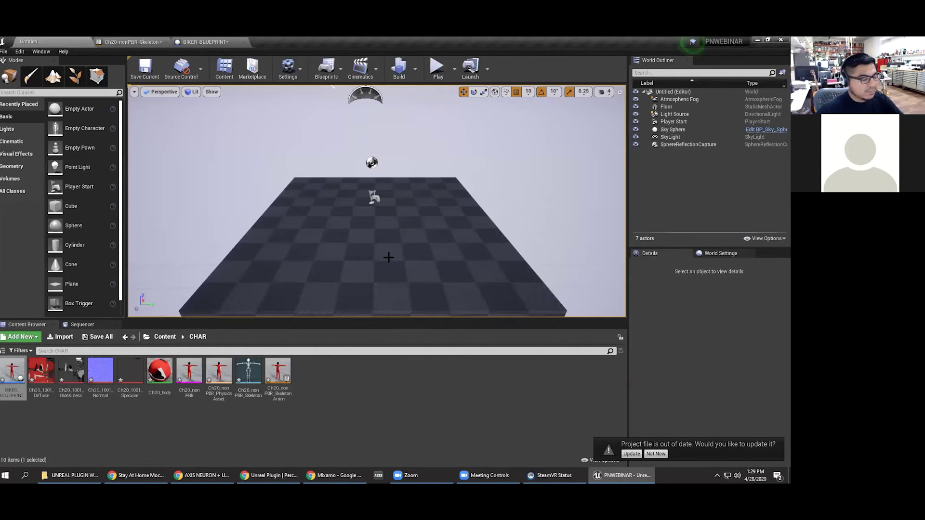
click(364, 399)
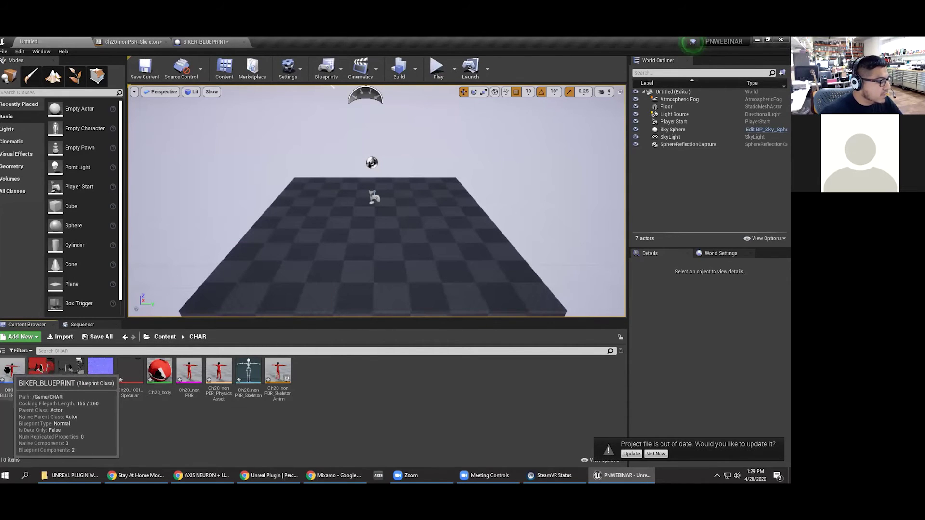
drag(13, 370, 373, 221)
alt+drag(452, 213, 380, 211)
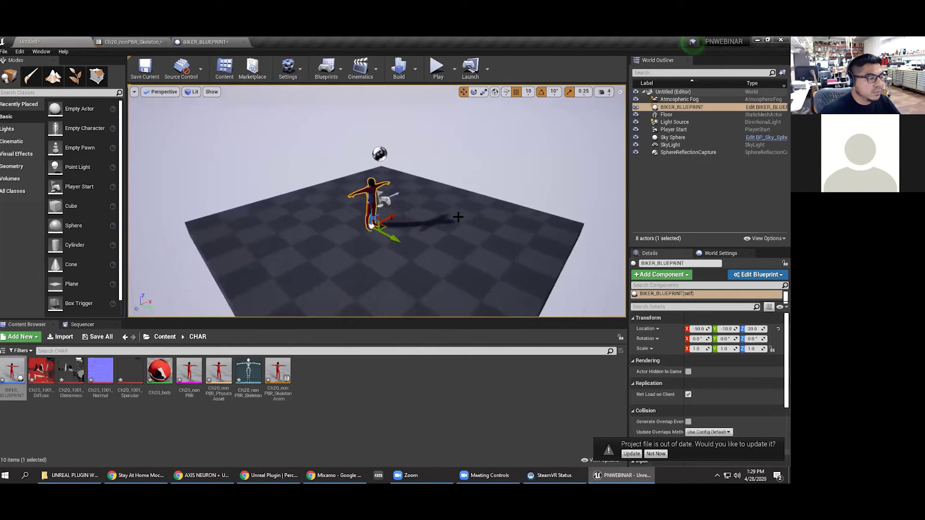
scroll(452, 214, up, 5)
alt+drag(453, 214, 391, 216)
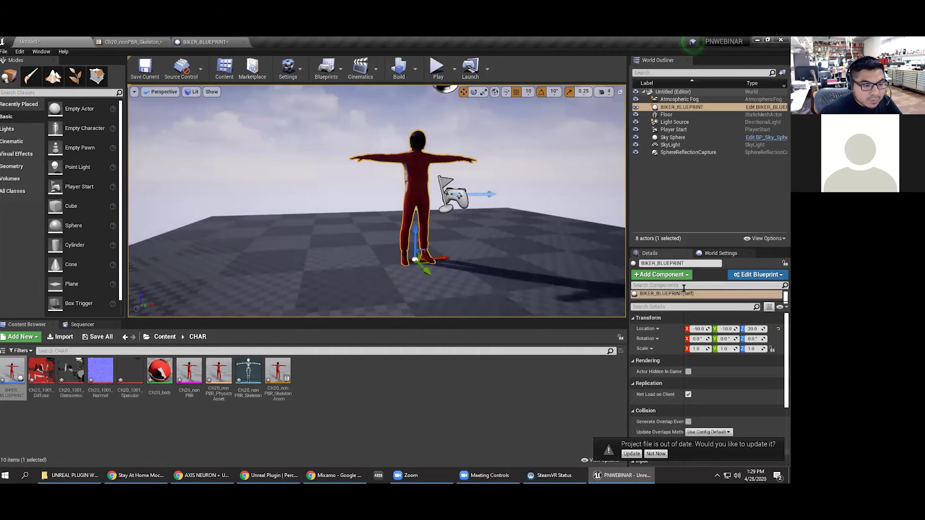
Step: Place a Perception Neuron Manager on the floor beside the character, at about X -110, Y -60, Z 20, and decline the project file update
drag(688, 303, 687, 342)
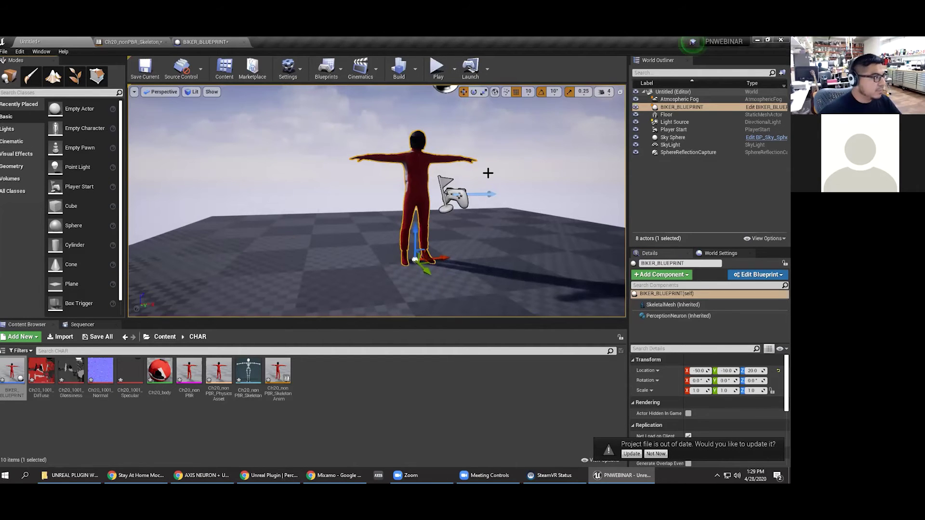
text(perc)
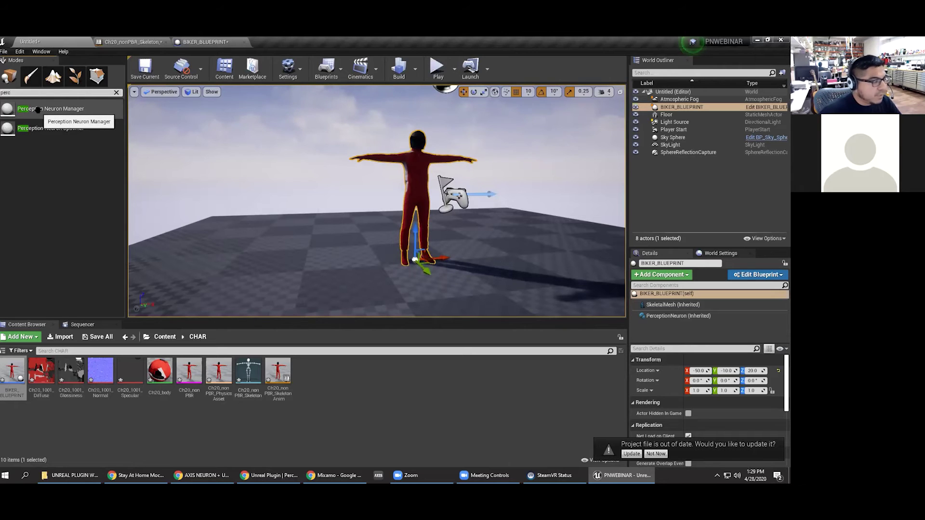
drag(34, 110, 367, 253)
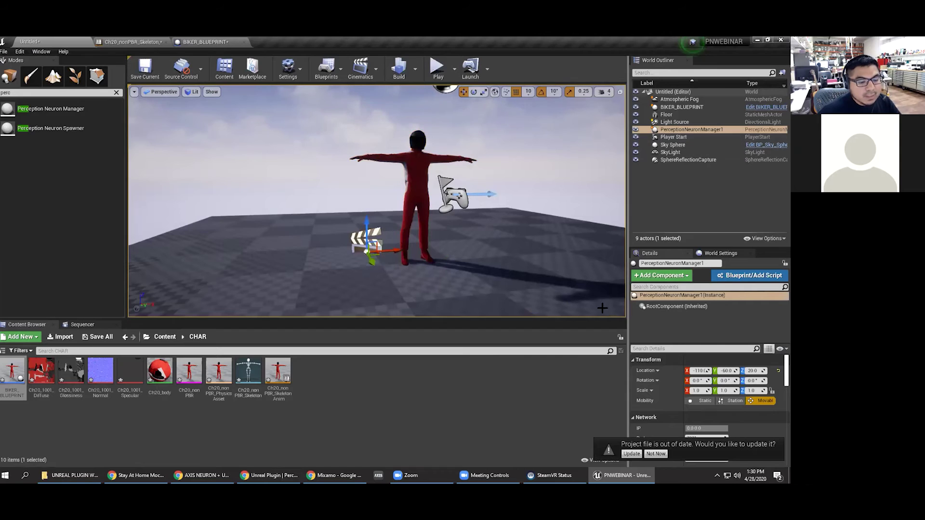
click(655, 455)
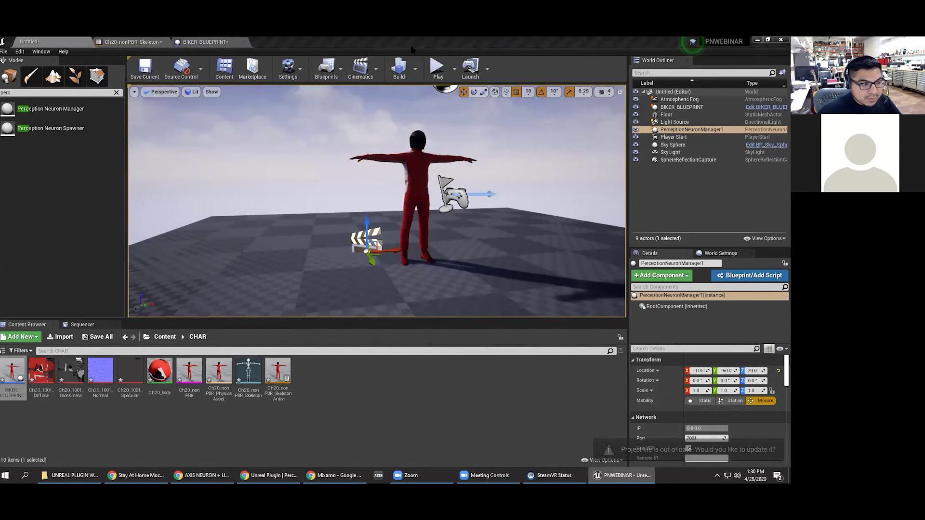
Step: Examine the network settings of PerceptionNeuronManager1 and the avatar settings of BIKER_BLUEPRINT's PerceptionNeuron component
click(682, 136)
click(678, 130)
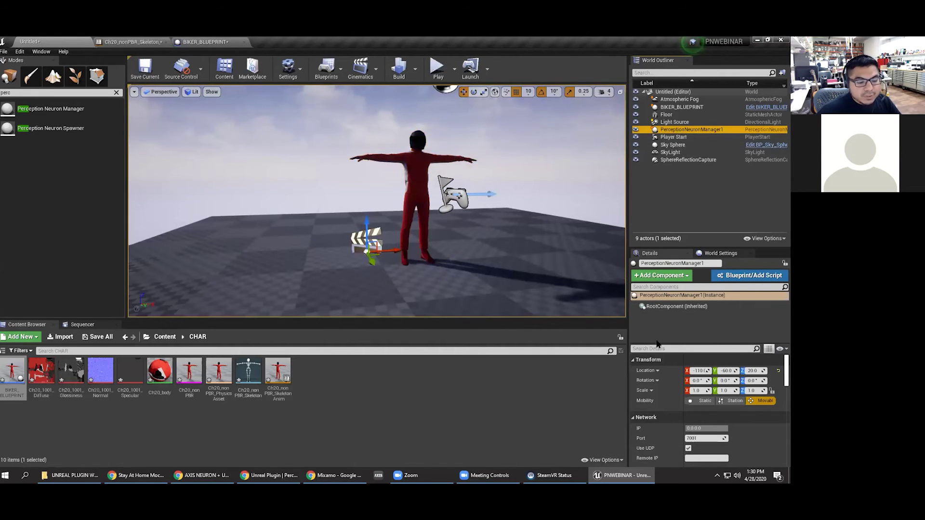
click(688, 448)
click(688, 449)
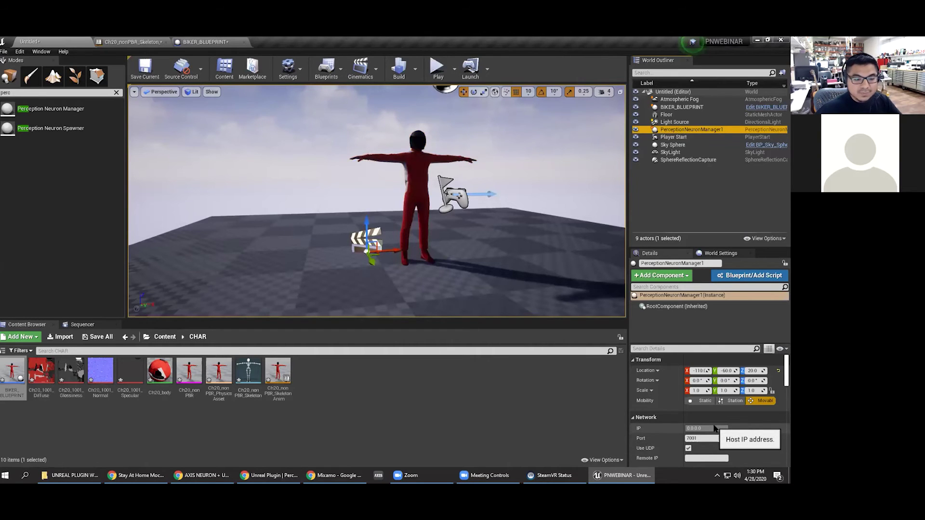
click(648, 107)
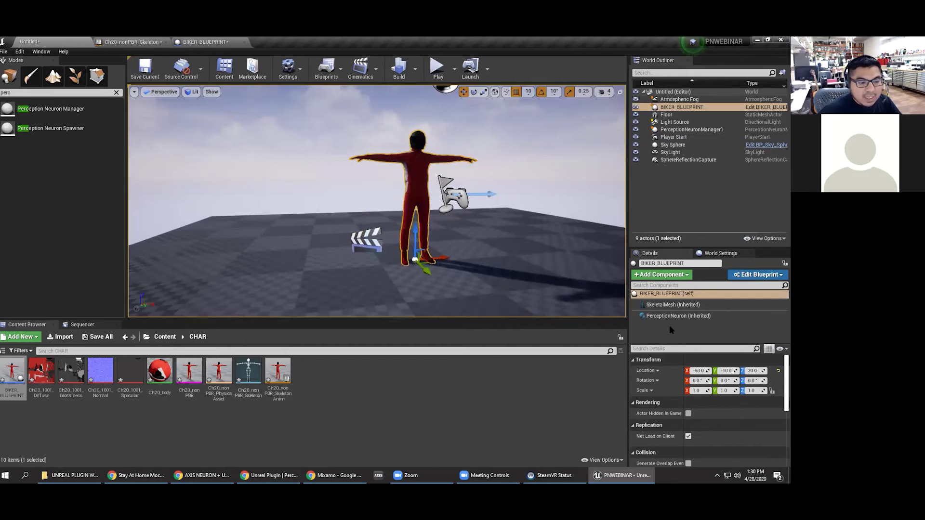
click(672, 316)
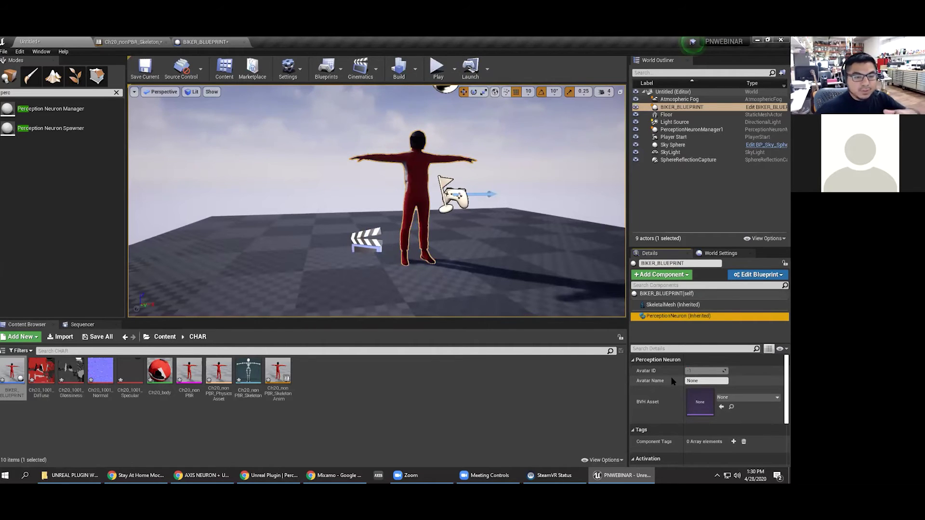
Step: Launch Axis Studio and open the recent project named Sample Project
key(super)
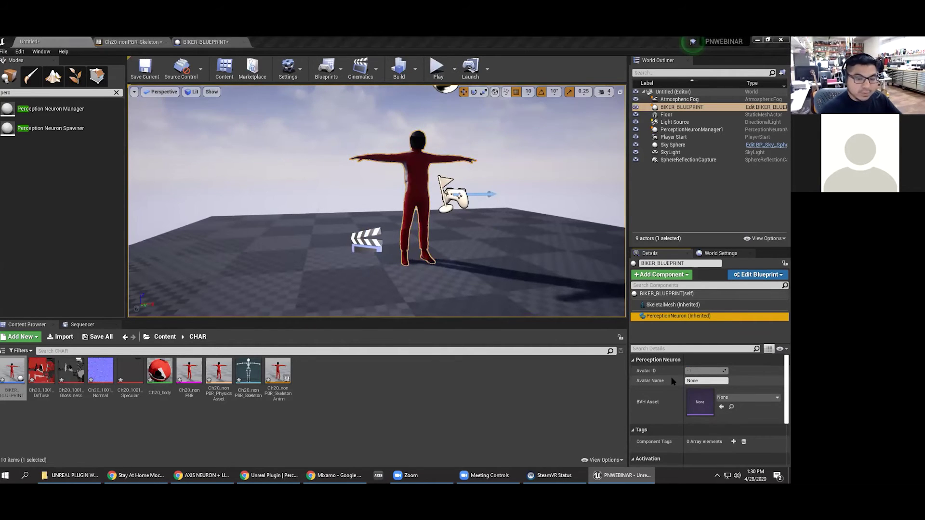
text(stu)
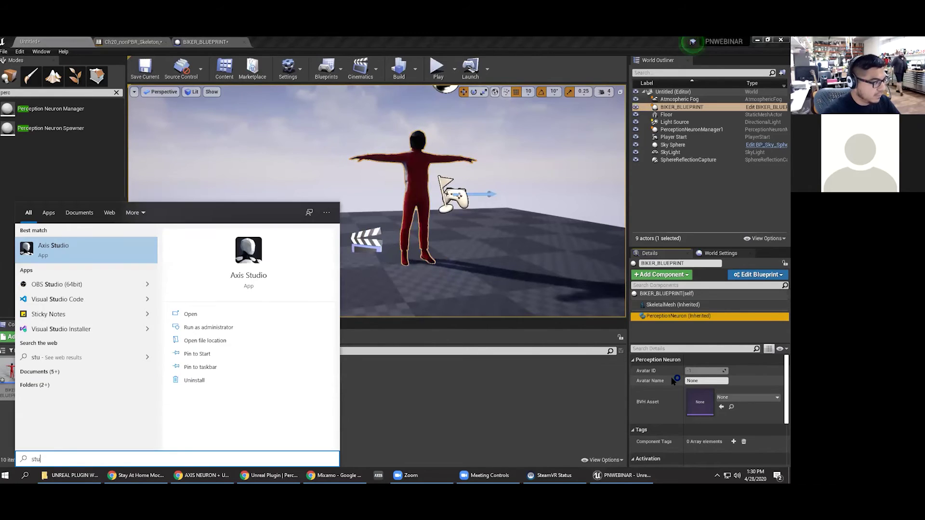
key(Return)
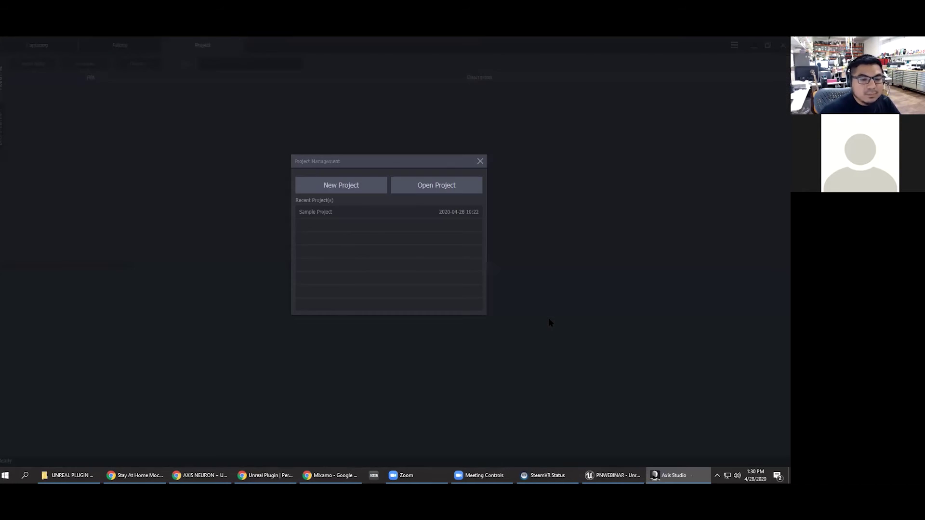
double_click(322, 208)
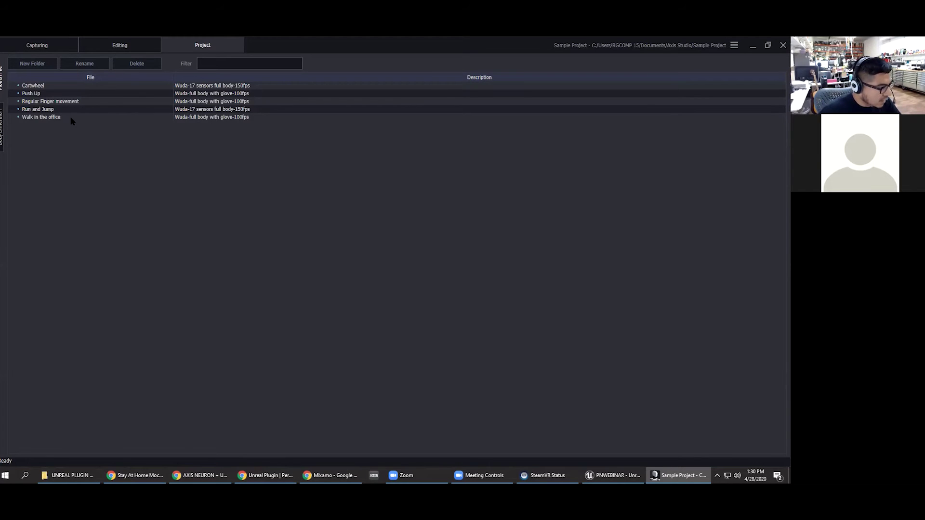
Step: Load the Regular Finger movement take for editing and start its playback
click(40, 102)
double_click(40, 102)
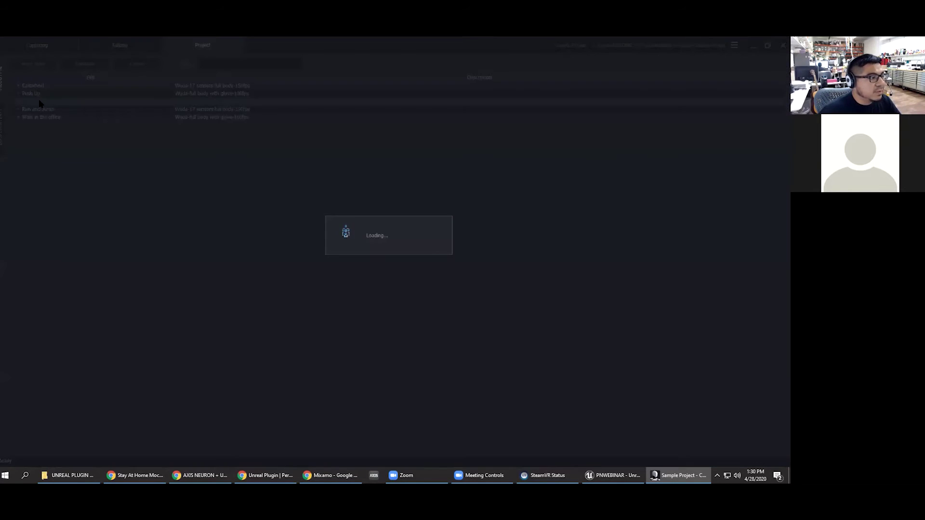
scroll(458, 313, up, 3)
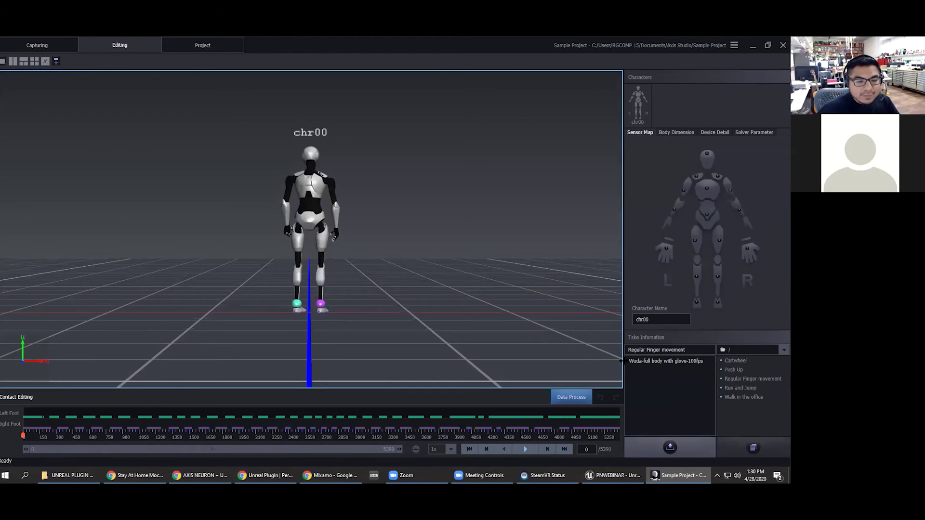
click(525, 449)
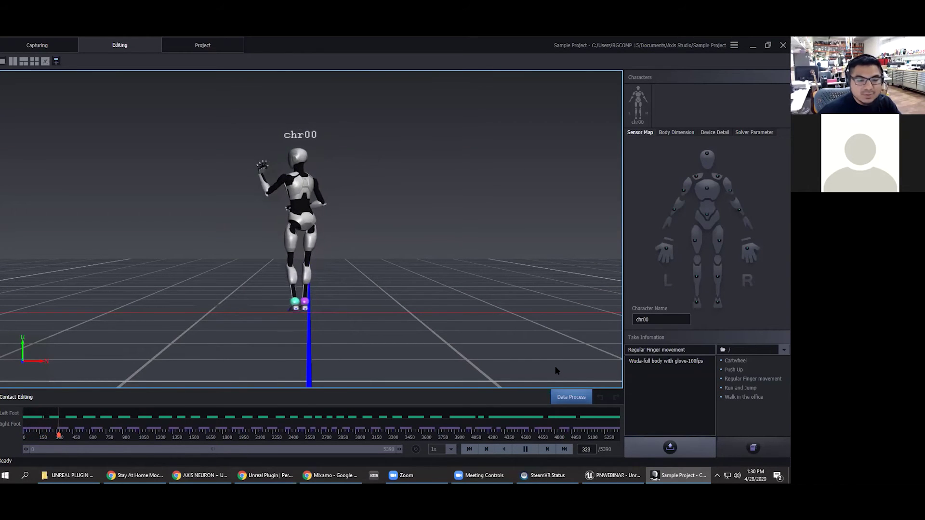
Step: Review the BVH Broadcasting settings, including protocol, local IP and destination port, and accept them
click(735, 44)
click(695, 162)
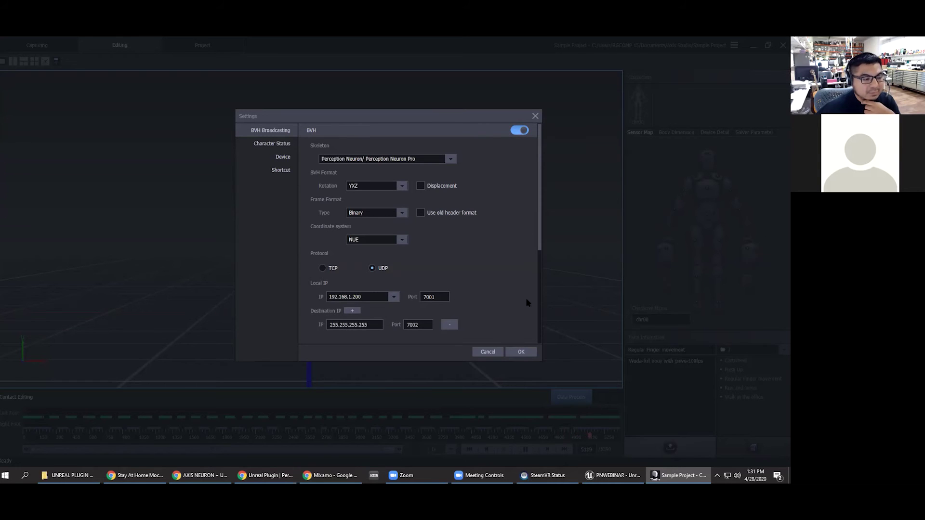
click(521, 349)
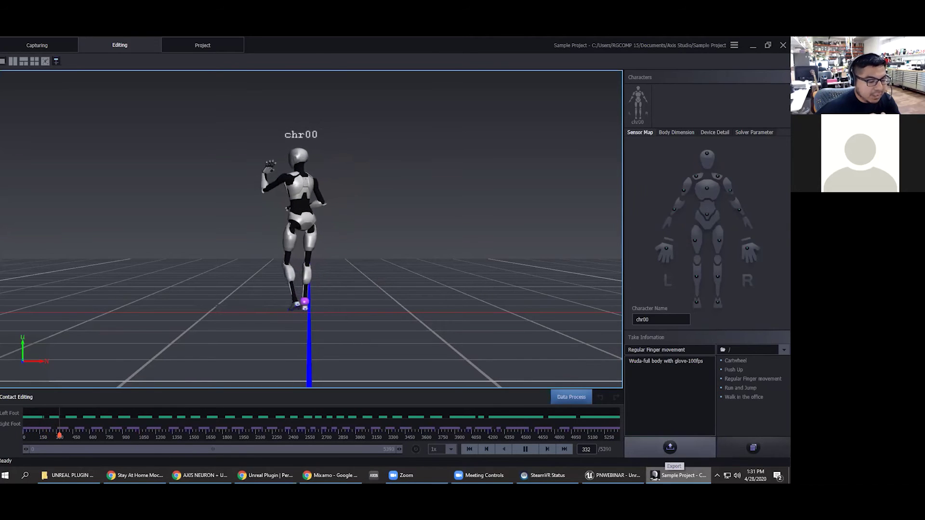
Step: Switch to the PNWEBINAR project in Unreal and set PerceptionNeuronManager1's network port to 7002
click(617, 458)
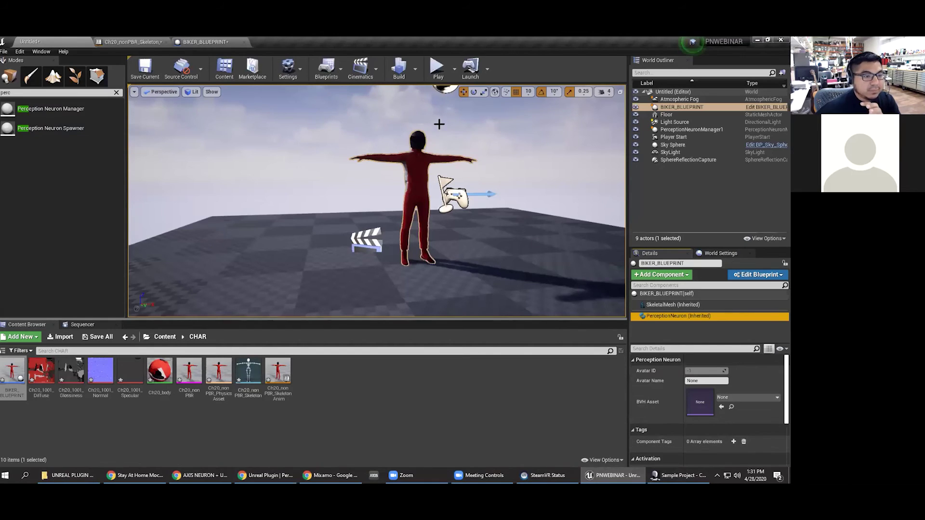
click(675, 131)
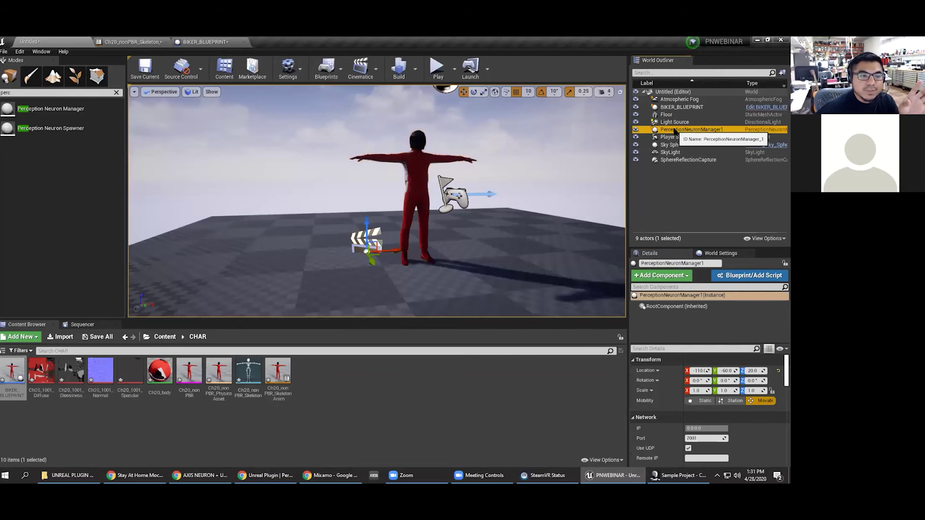
click(710, 438)
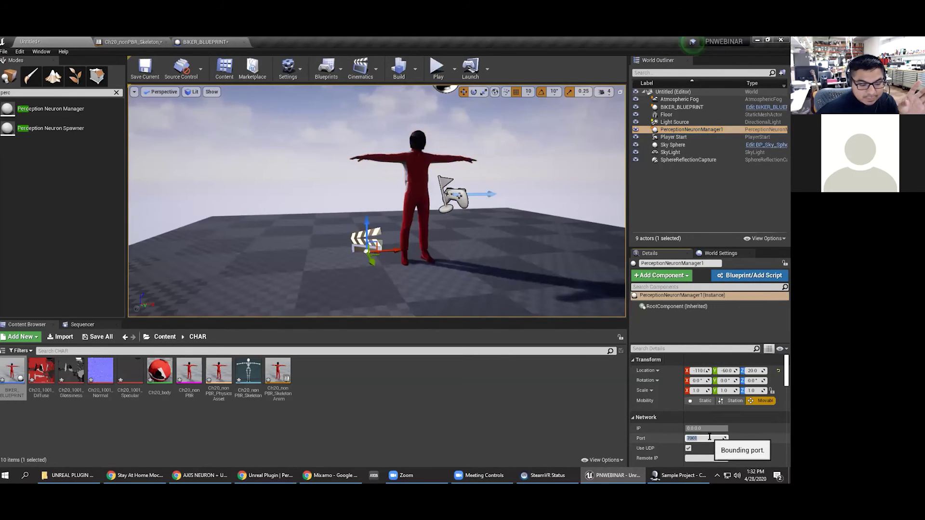
text(7002)
key(Return)
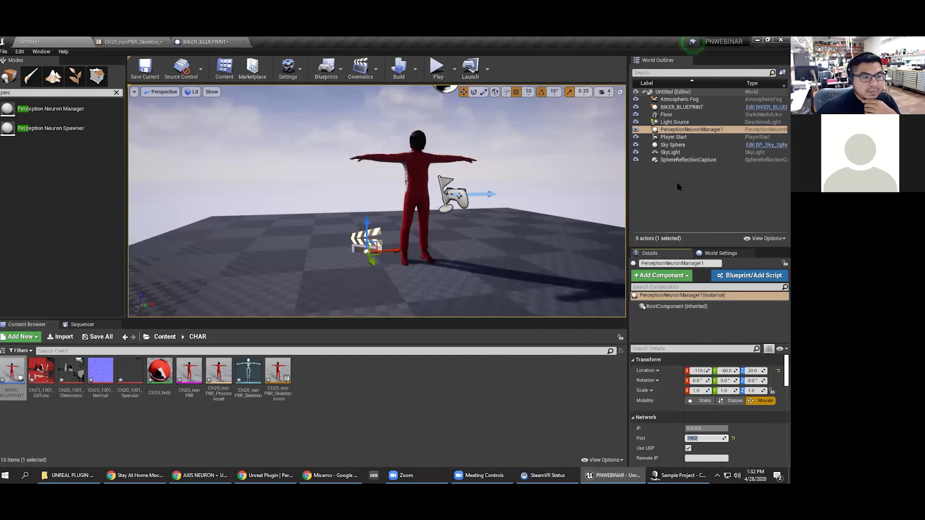
Step: Show BIKER_BLUEPRINT's PerceptionNeuron settings, switch to Axis Studio, and rename character chr00 with the performer's first name
click(419, 161)
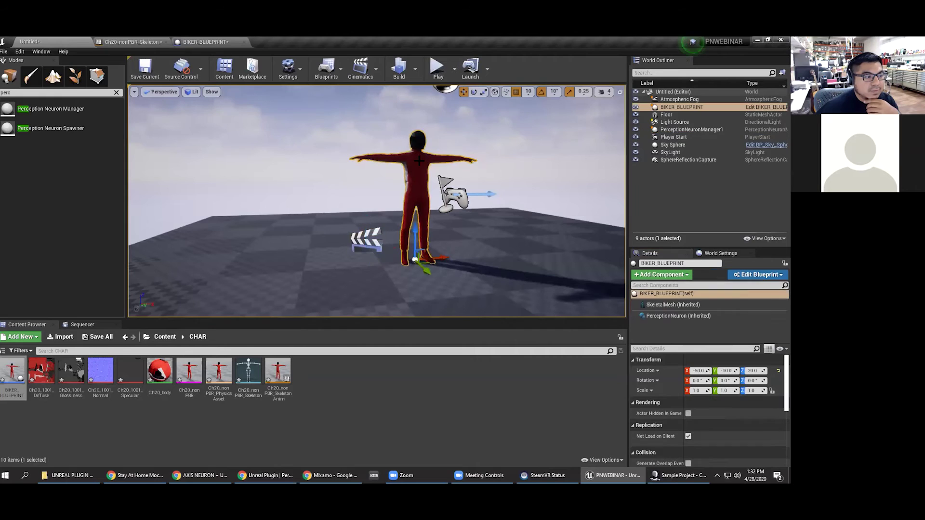
click(666, 317)
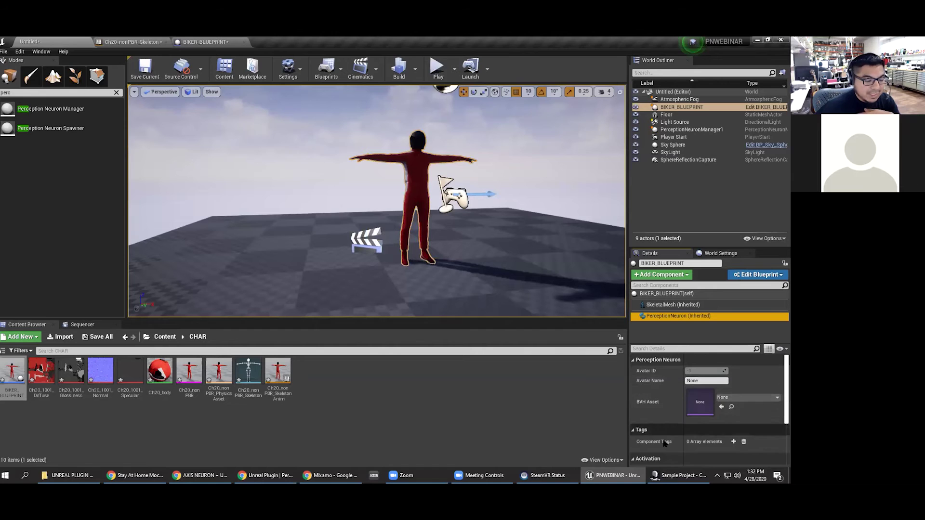
key(alt+Tab)
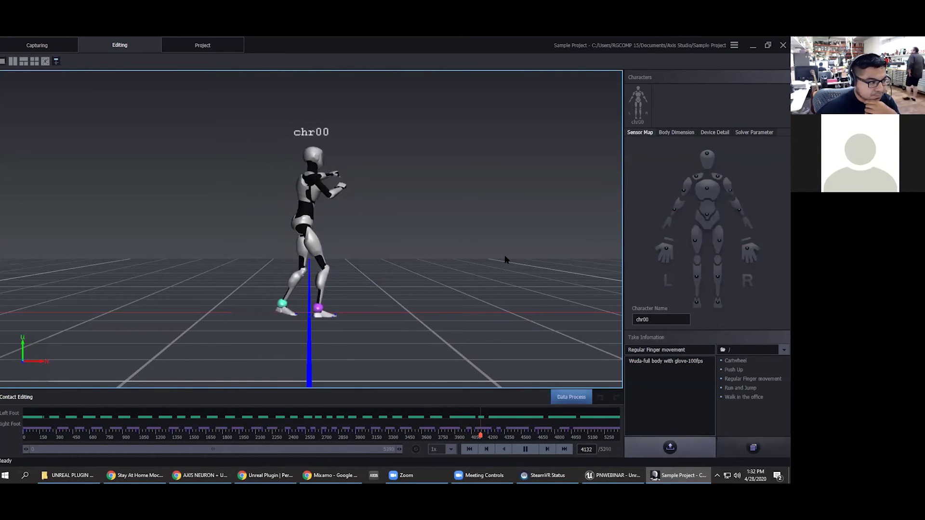
double_click(655, 319)
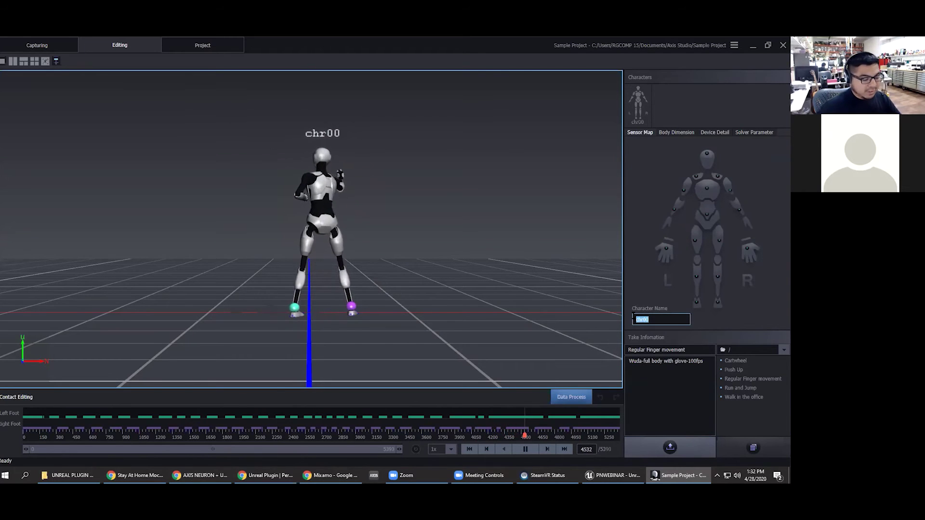
text(Daniel)
key(Return)
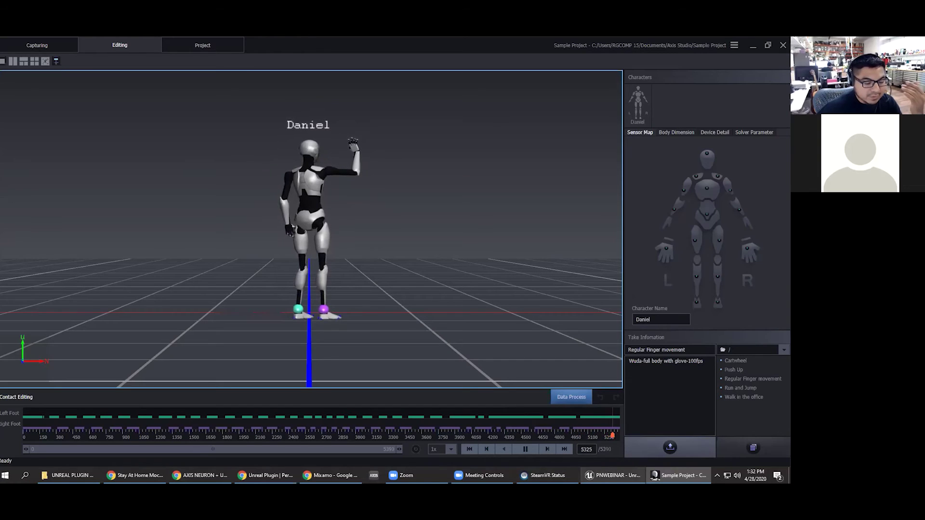
Step: Switch to Unreal and set the PerceptionNeuron component's Avatar Name to the same first name as the Axis Studio character
click(614, 476)
click(698, 381)
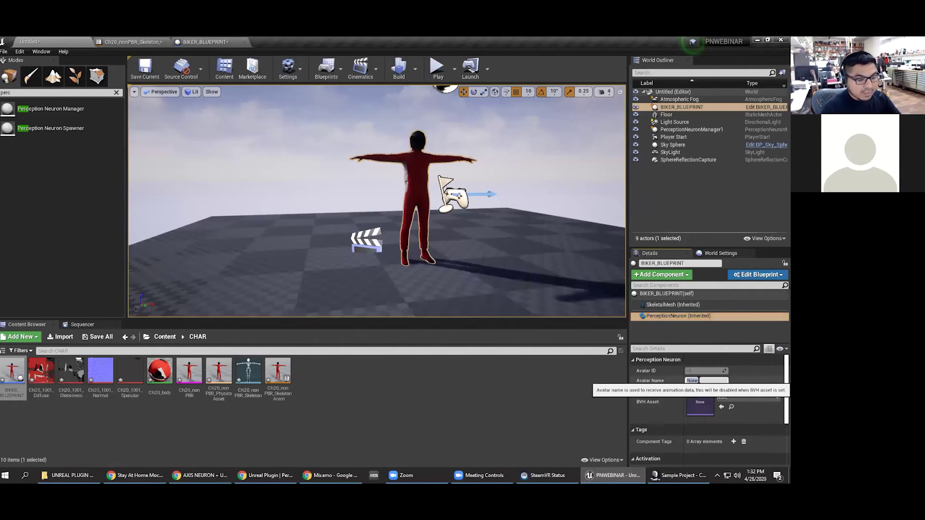
text(D)
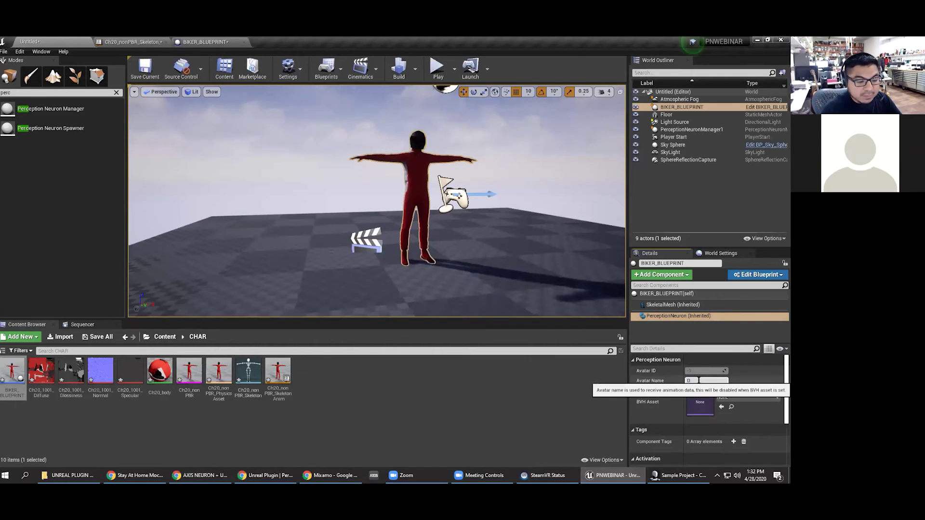
text(anie)
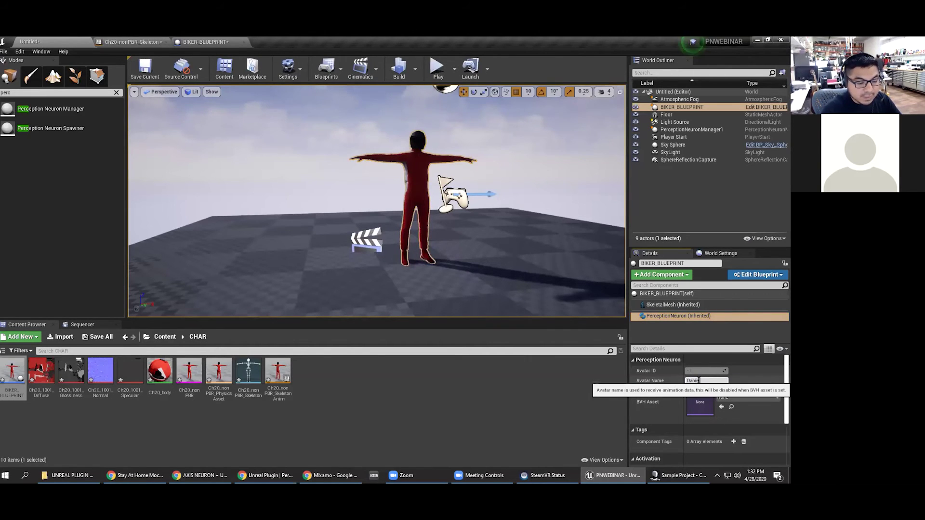
text(l)
key(Return)
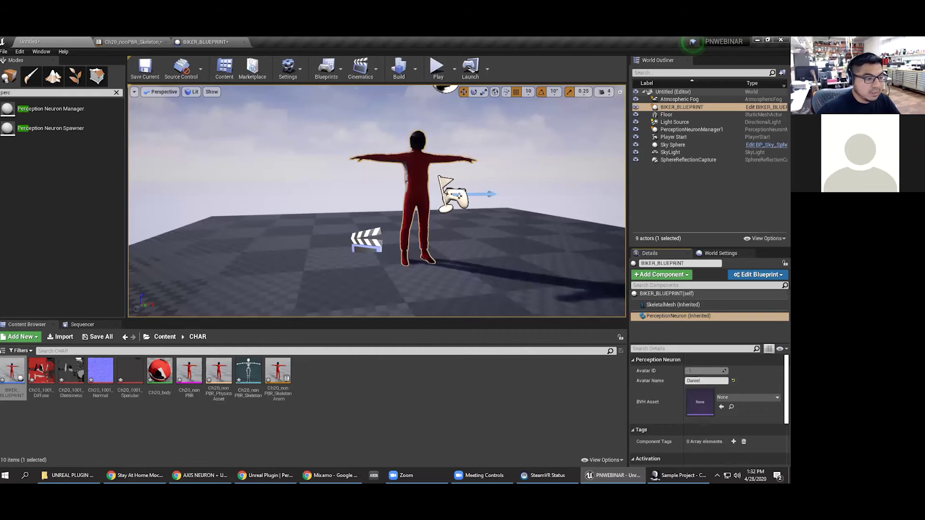
Step: Play the level in the editor and compare the biker's live motion with the take playing in Axis Studio
click(585, 222)
scroll(598, 227, down, 2)
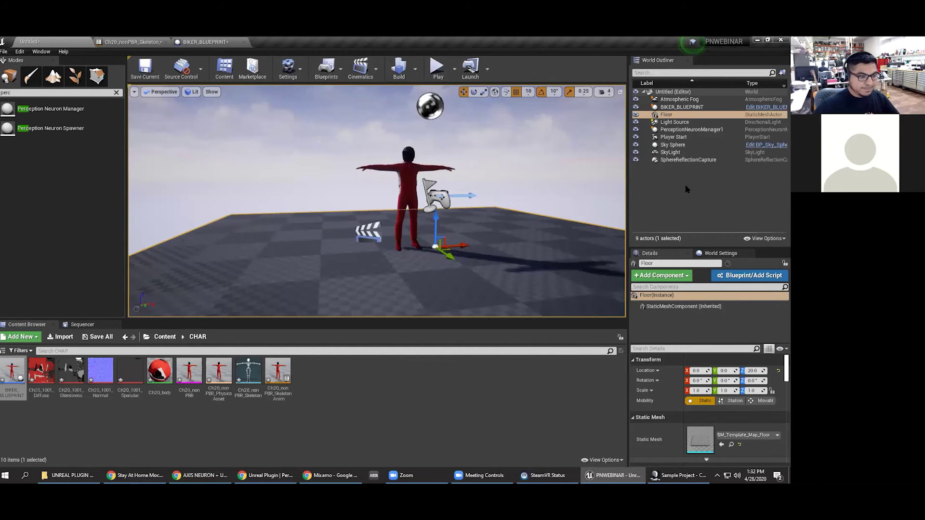
click(437, 68)
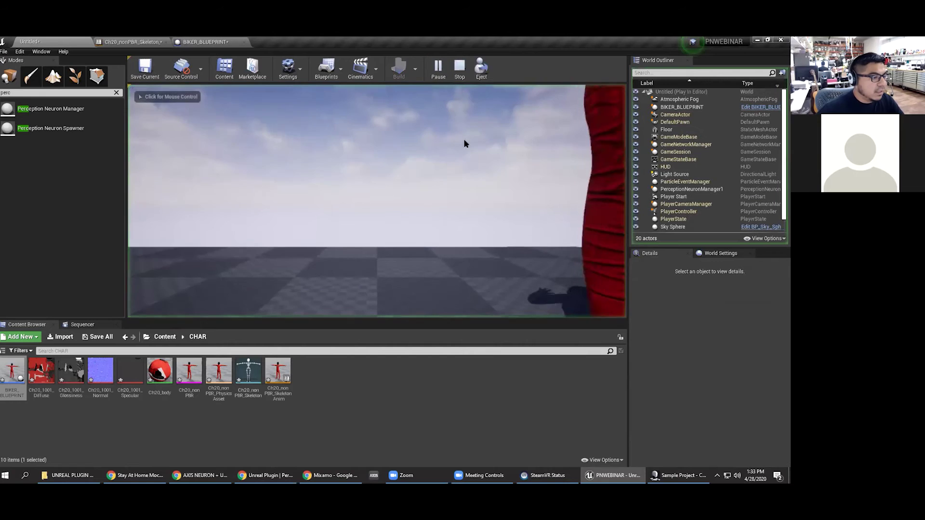
click(376, 203)
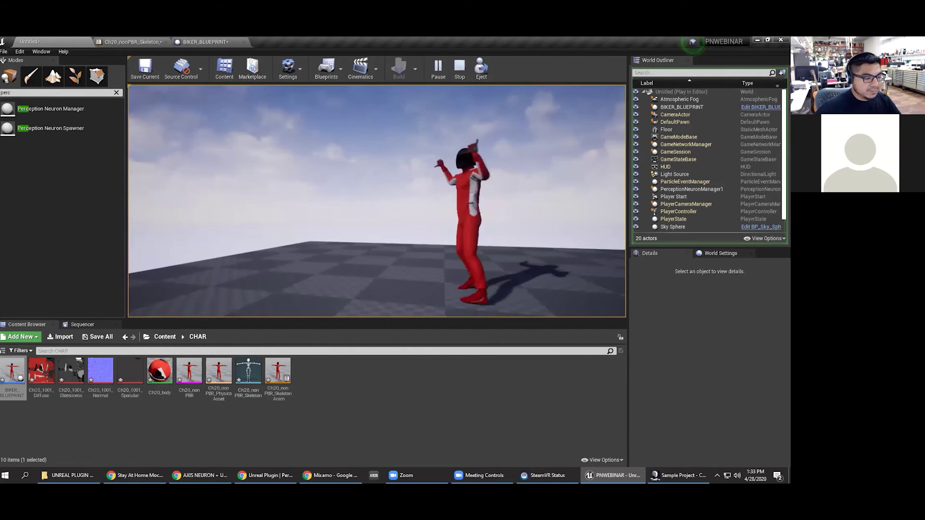
key(alt+Tab)
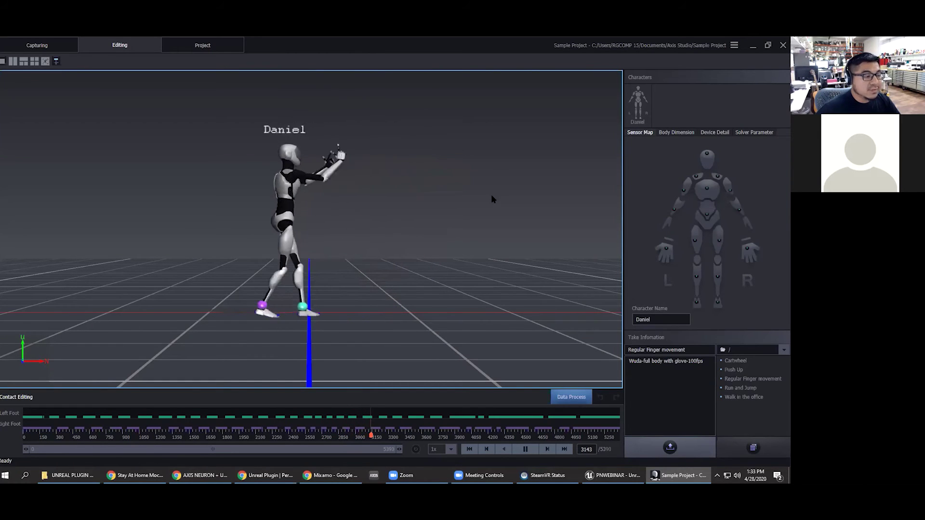
key(alt+Tab)
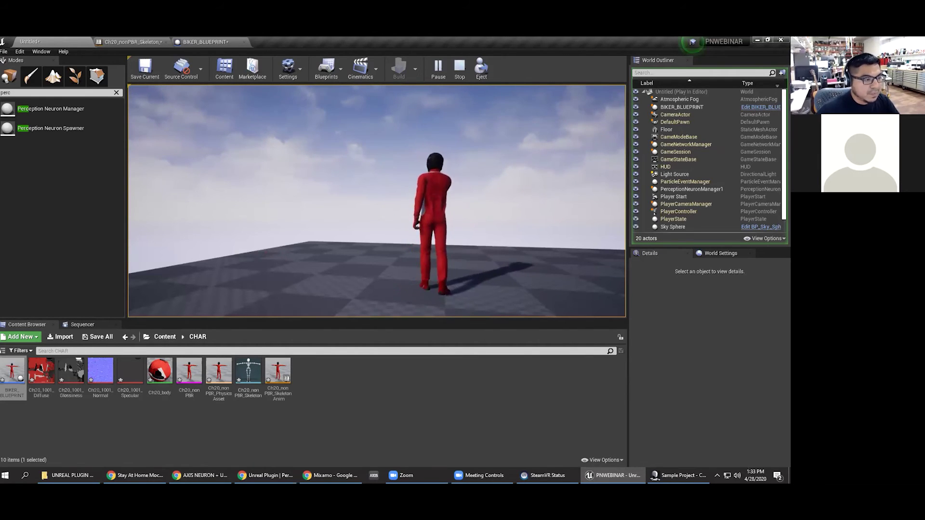
Step: Stop the play session, switch to Axis Studio, and set the Regular Finger movement take's export file type to Biovision BVH
key(Escape)
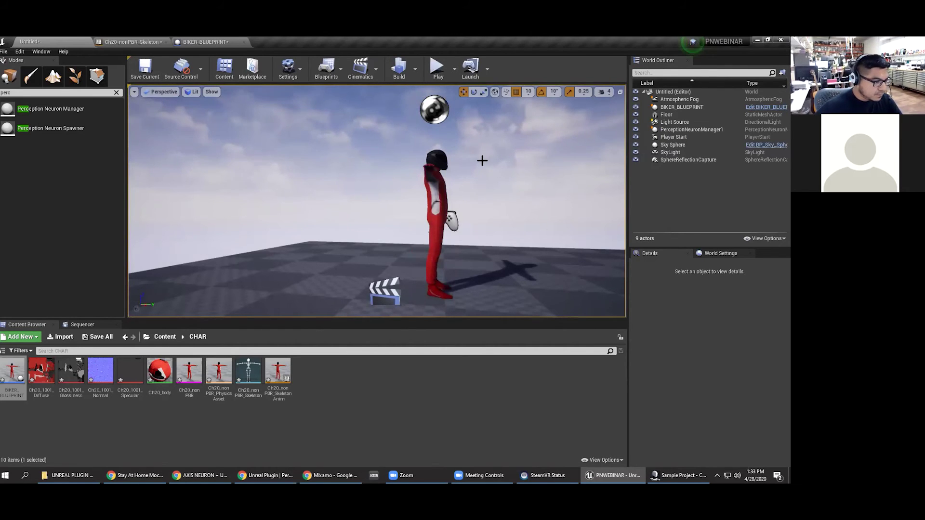
click(469, 375)
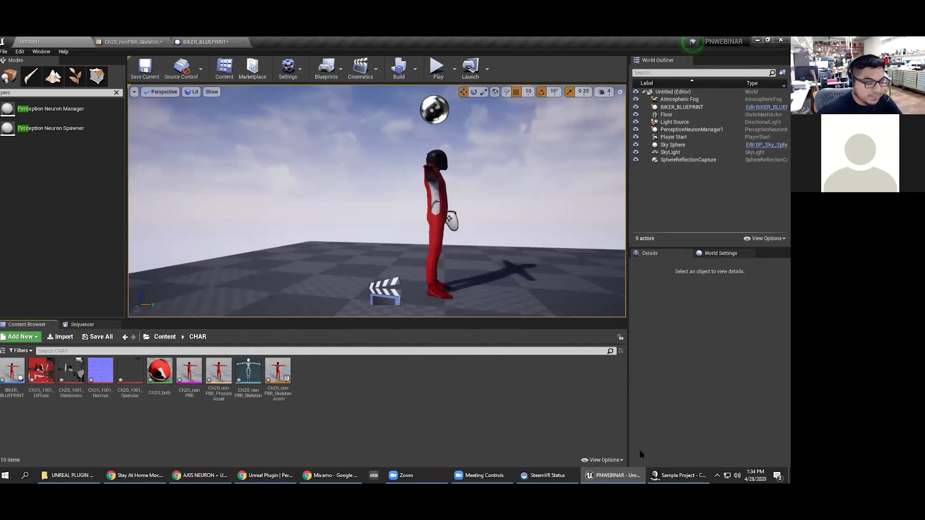
click(681, 475)
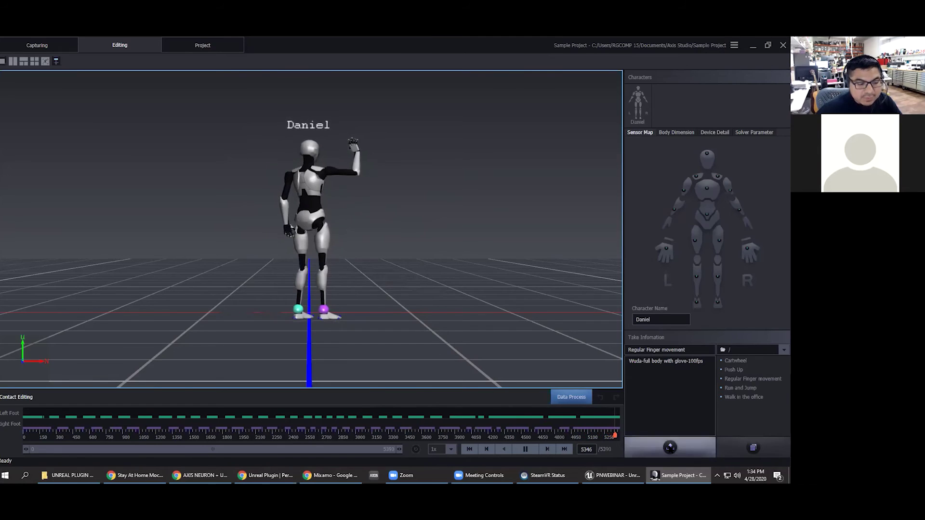
click(670, 448)
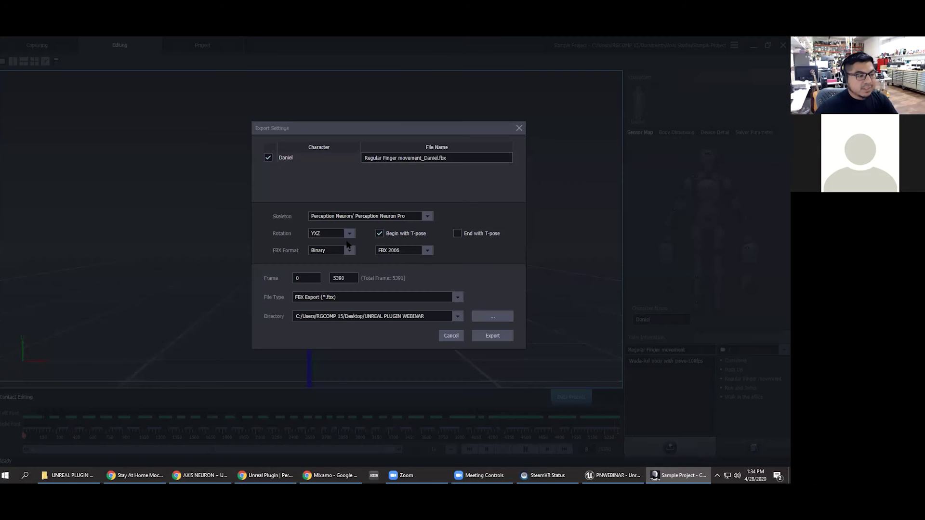
click(442, 299)
click(330, 336)
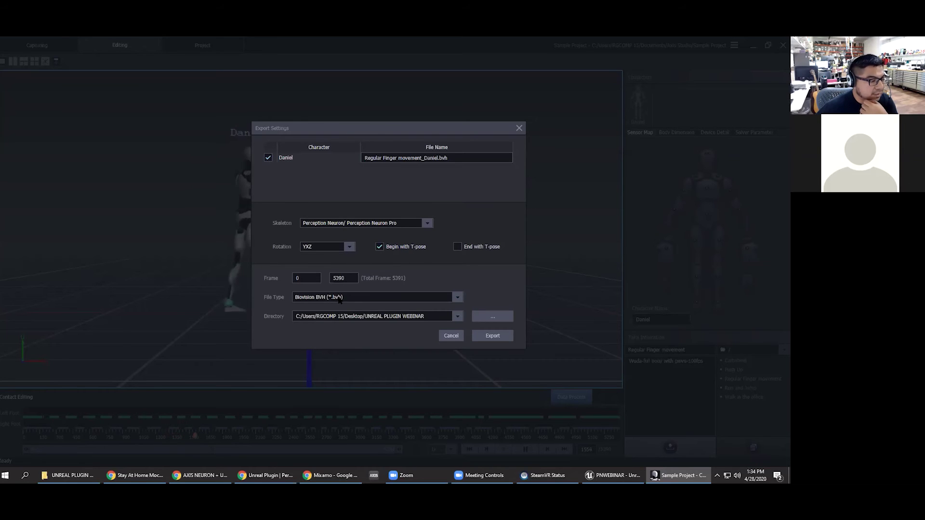
Step: Choose the UNREAL PLUGIN WEBINAR folder on the Desktop as the output directory and export the take
click(487, 317)
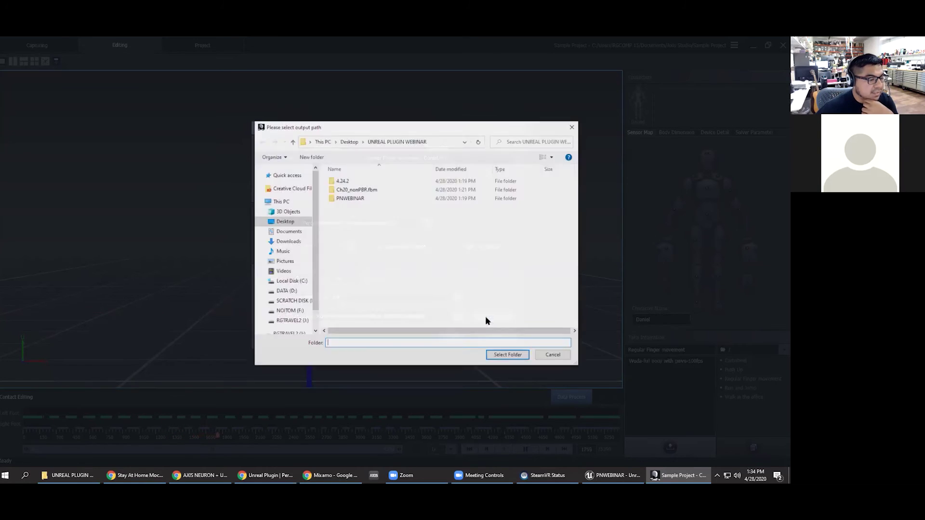
click(349, 141)
double_click(382, 172)
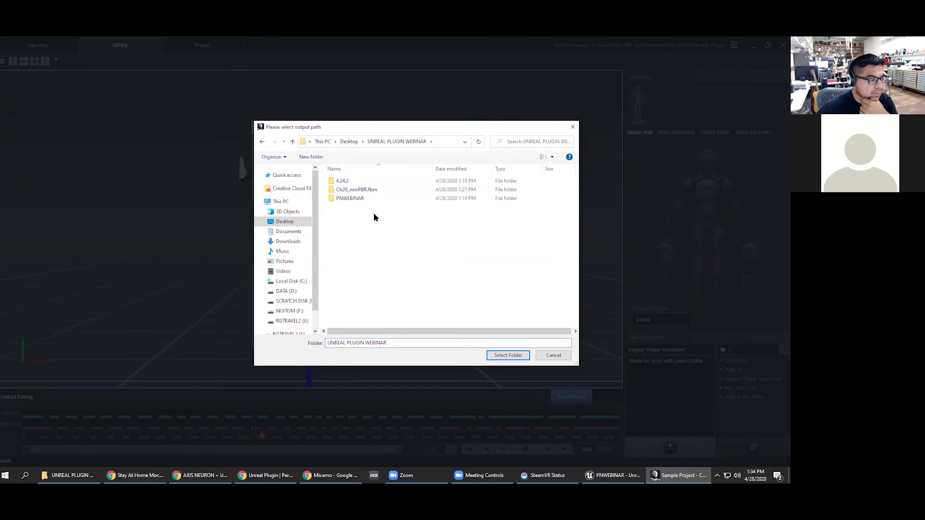
click(495, 356)
click(492, 336)
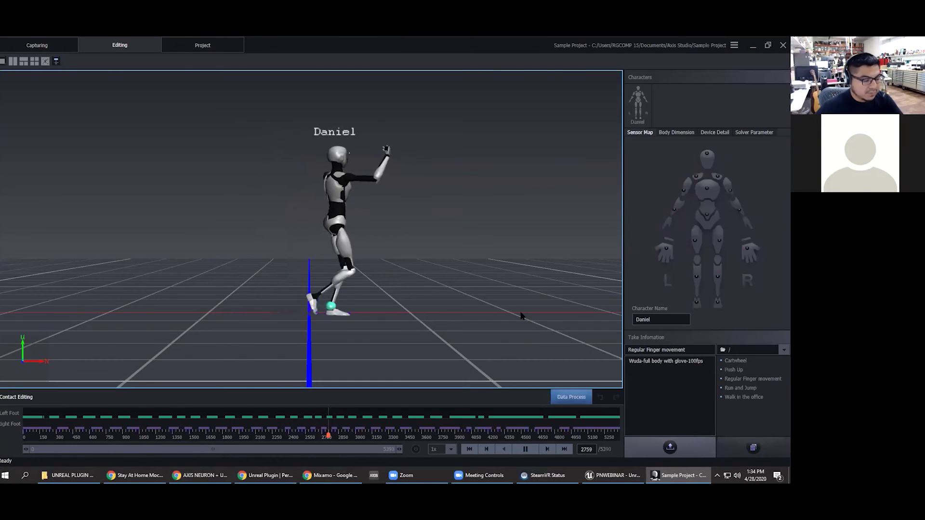
Step: Switch to Unreal and import the exported Regular Finger movement BVH file from the UNREAL PLUGIN WEBINAR folder into the CHAR content folder
click(613, 475)
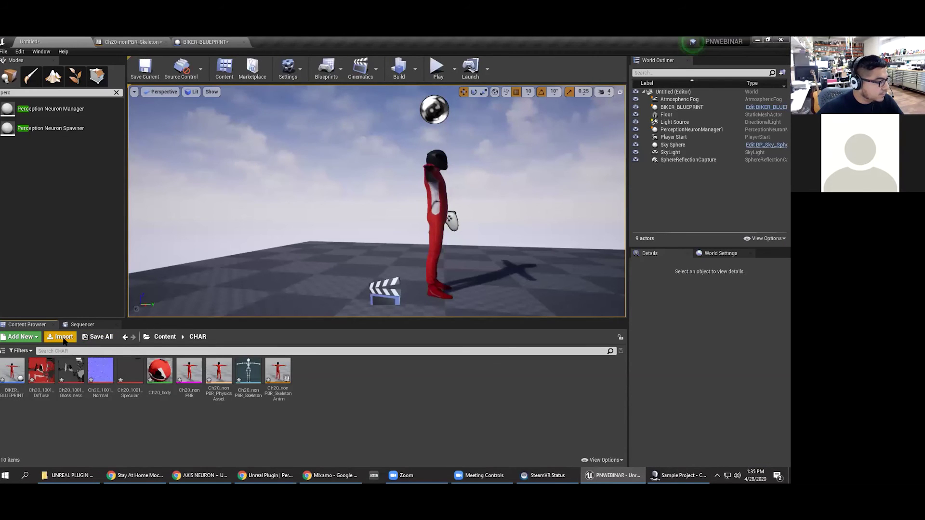
click(70, 476)
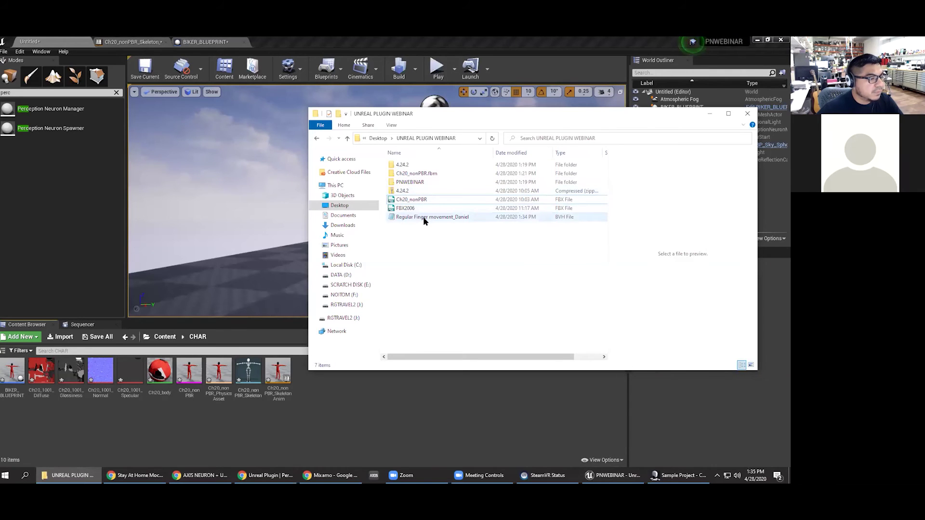
drag(414, 215, 404, 397)
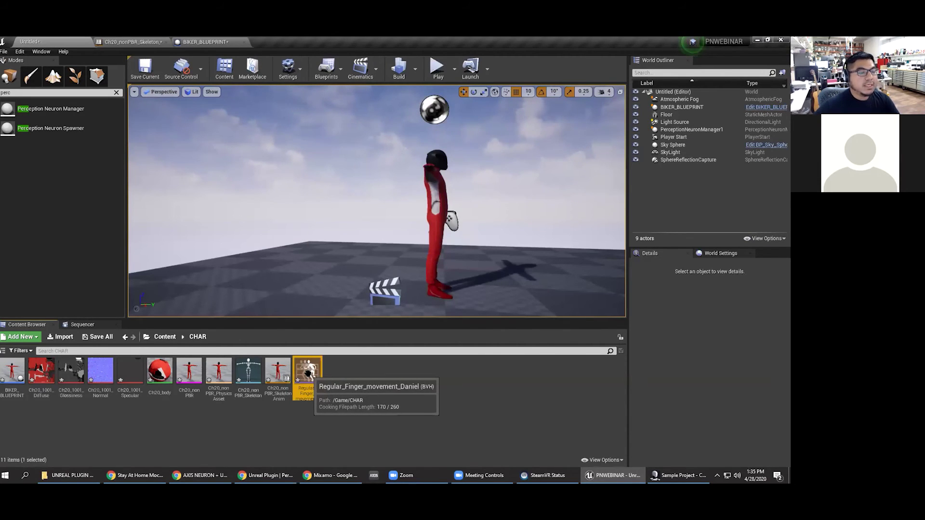
Step: On BIKER_BLUEPRINT's PerceptionNeuron component, reset Avatar Name to None and assign the Regular Finger movement asset as BVH Asset
click(437, 200)
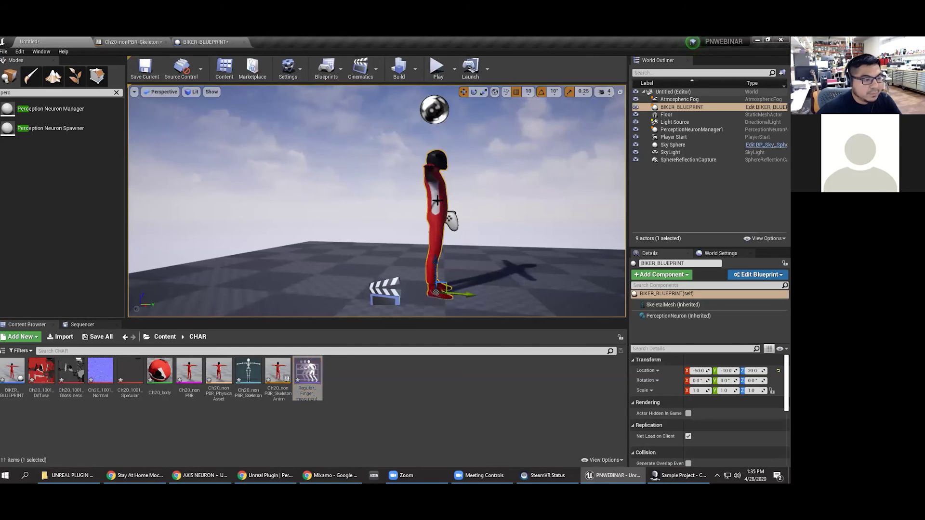
click(660, 315)
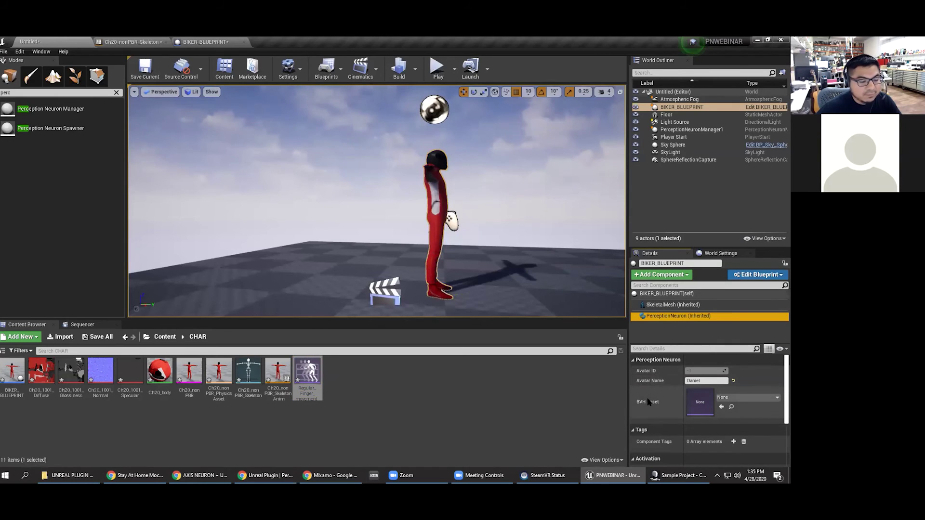
click(733, 382)
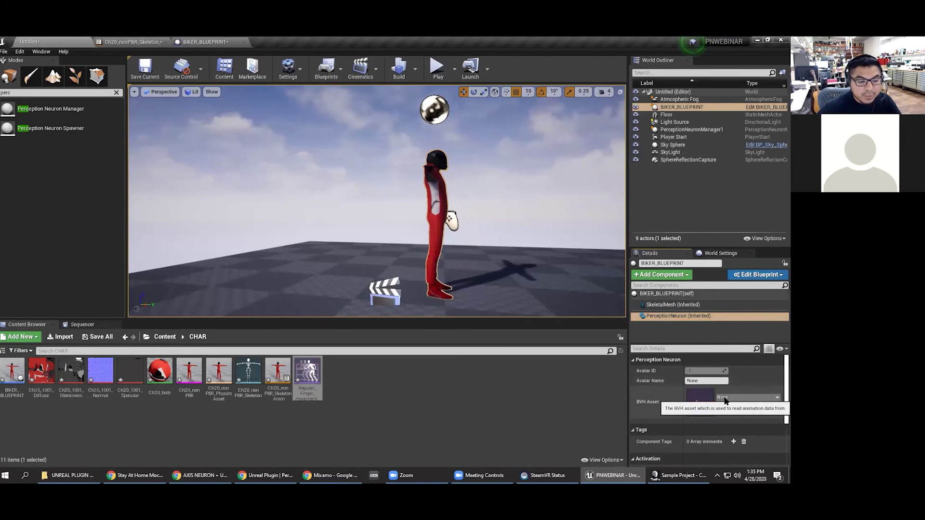
click(721, 396)
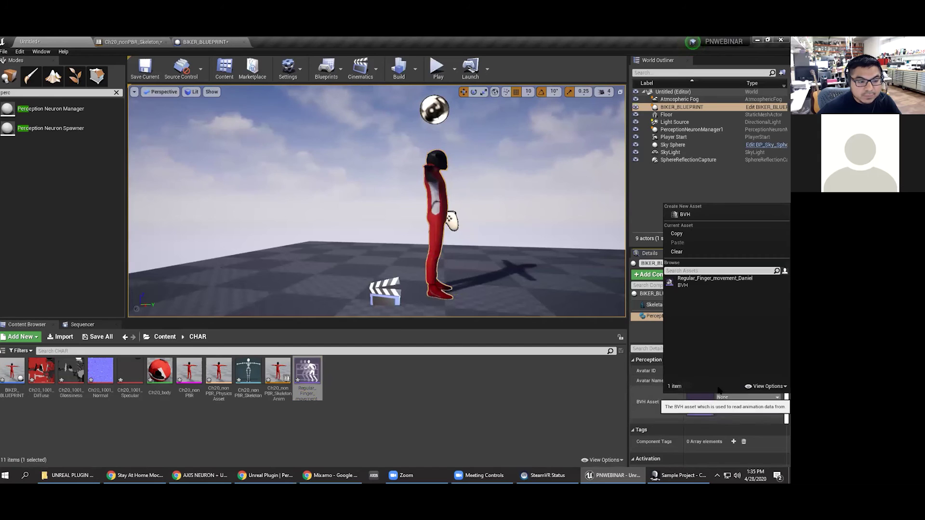
click(696, 284)
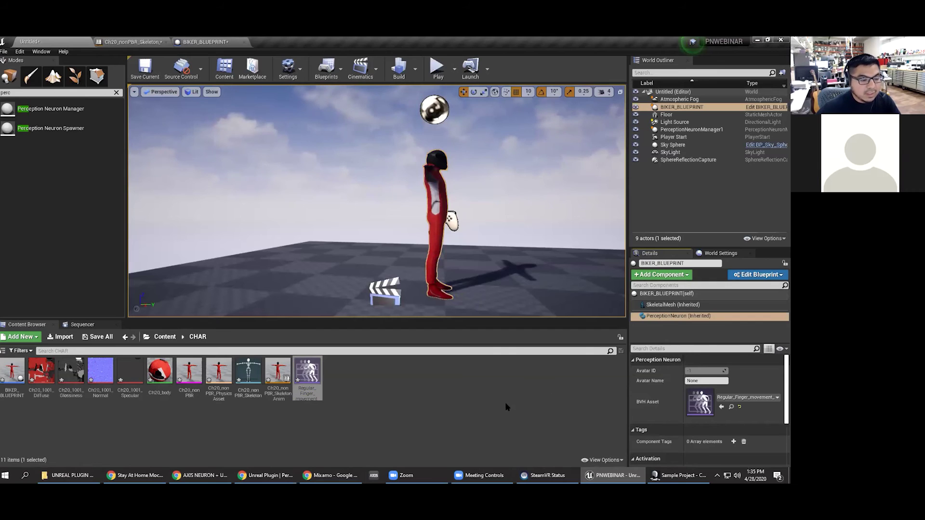
Step: Play the level in the editor to check the biker's motion from the BVH asset, and stop the session
click(437, 67)
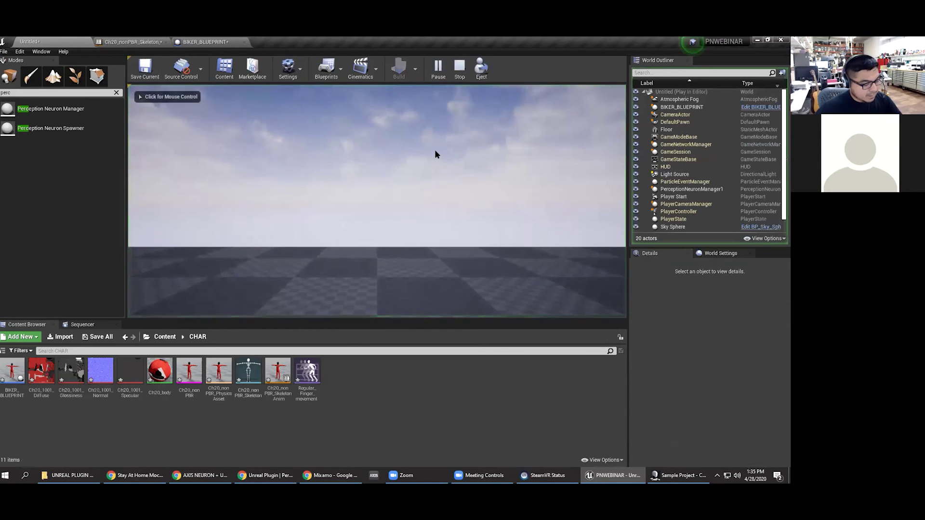
click(448, 181)
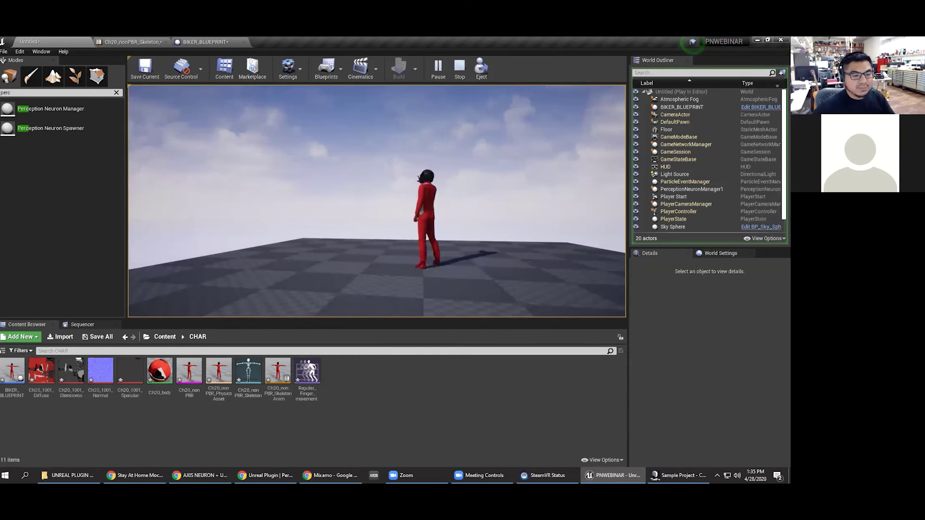
key(Escape)
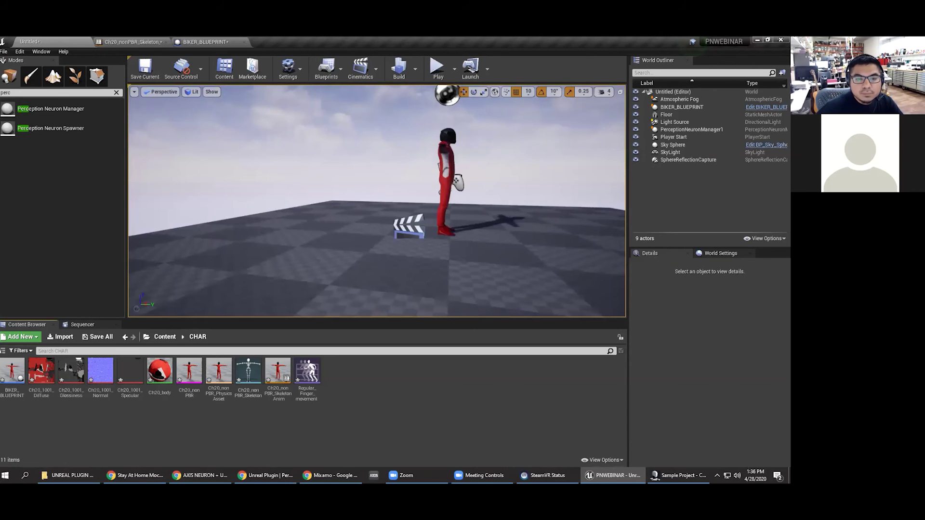
Step: Replay the level to review the biker's BVH-driven movement once more, and end the play session
click(392, 386)
scroll(486, 220, up, 2)
alt+drag(539, 211, 534, 213)
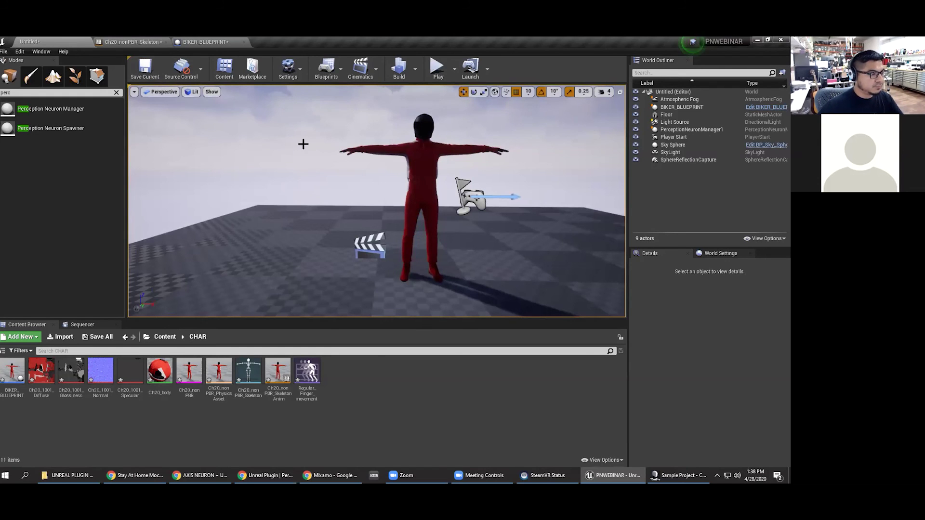
click(438, 68)
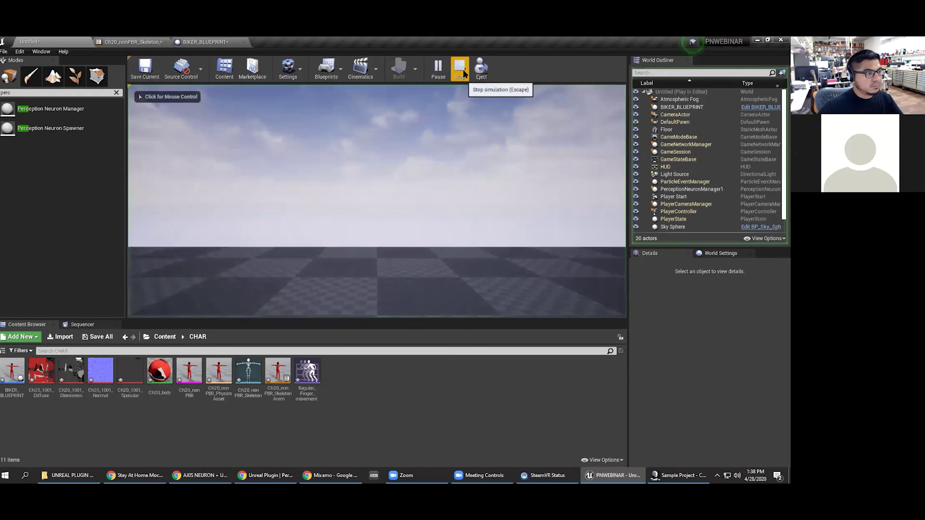
click(429, 137)
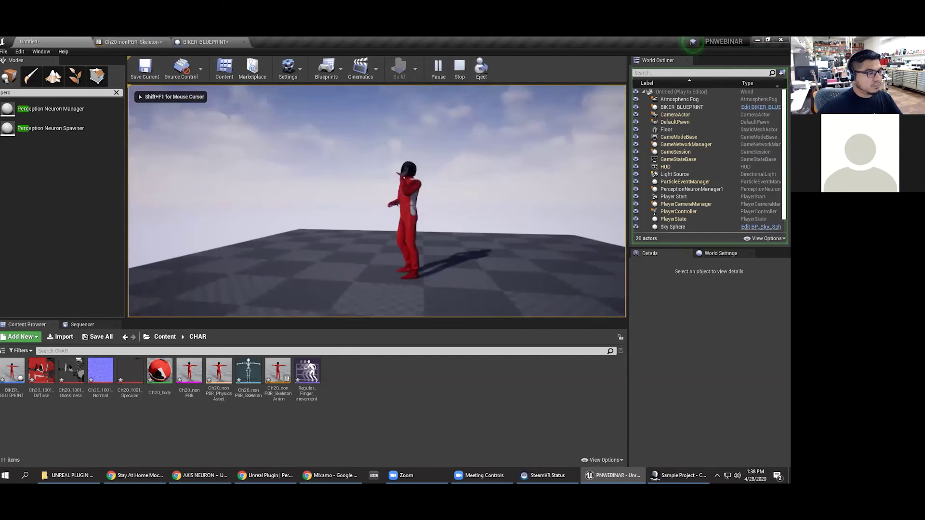
key(Escape)
right_drag(494, 202, 354, 213)
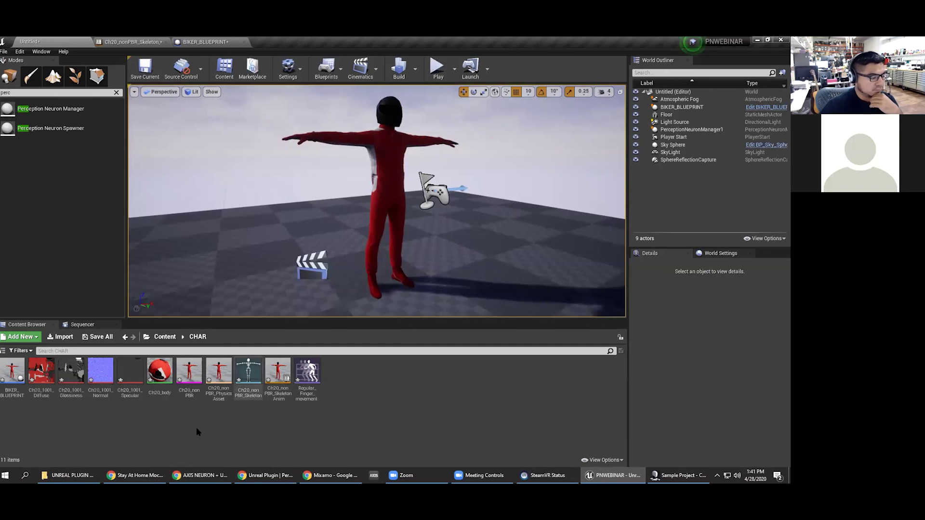
Step: Switch to the Stay At Home Mocap - SERIES X presentation in Google Slides and present the Team Members slide full screen
click(136, 475)
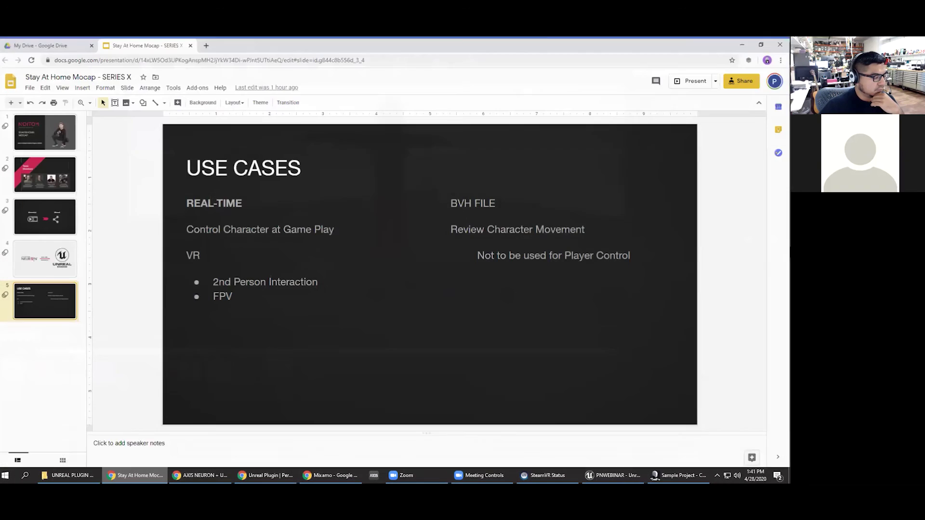
click(27, 186)
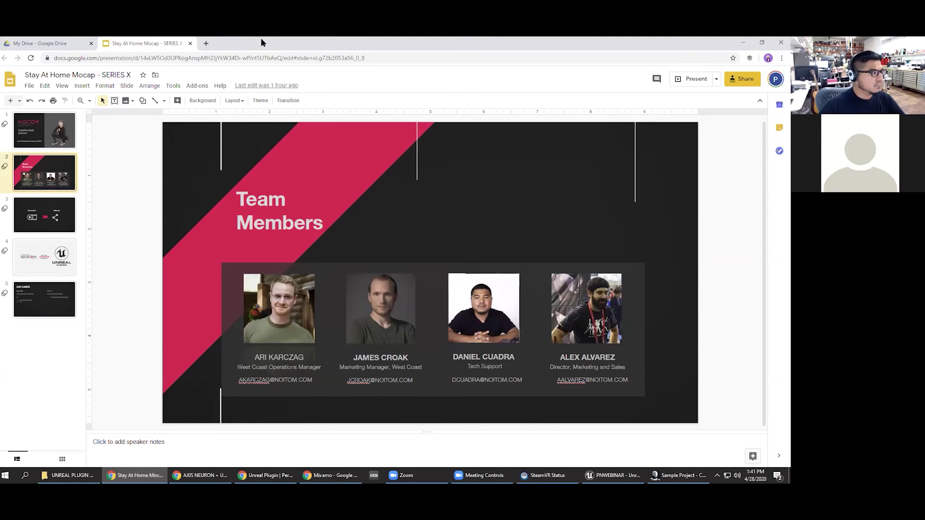
click(65, 85)
click(78, 100)
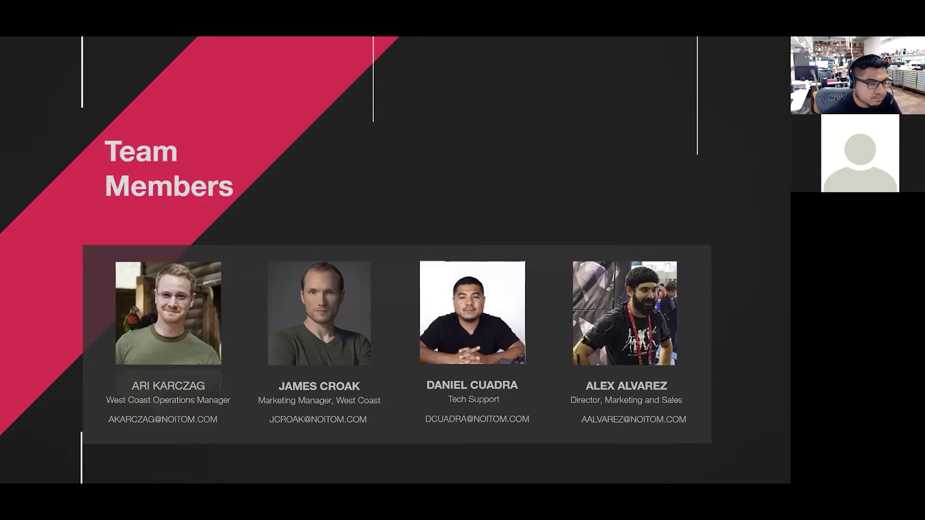
mouse_move(34, 383)
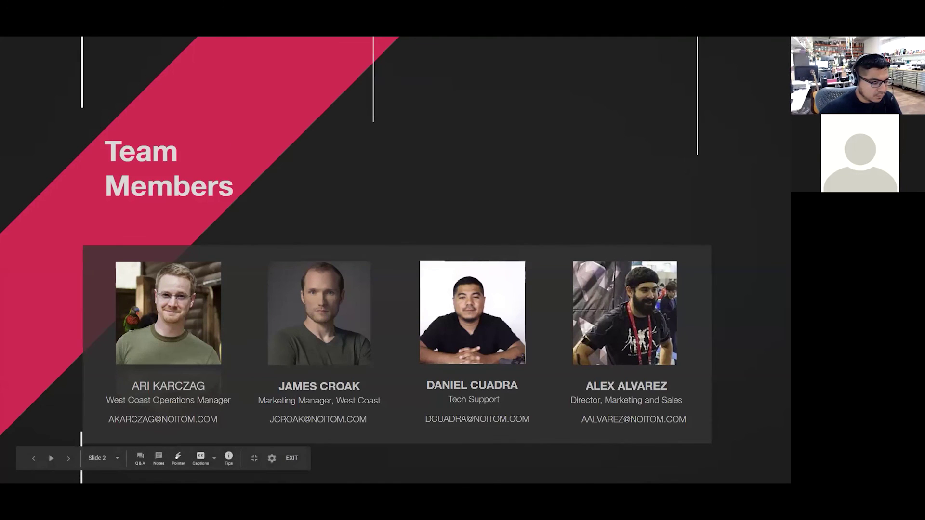